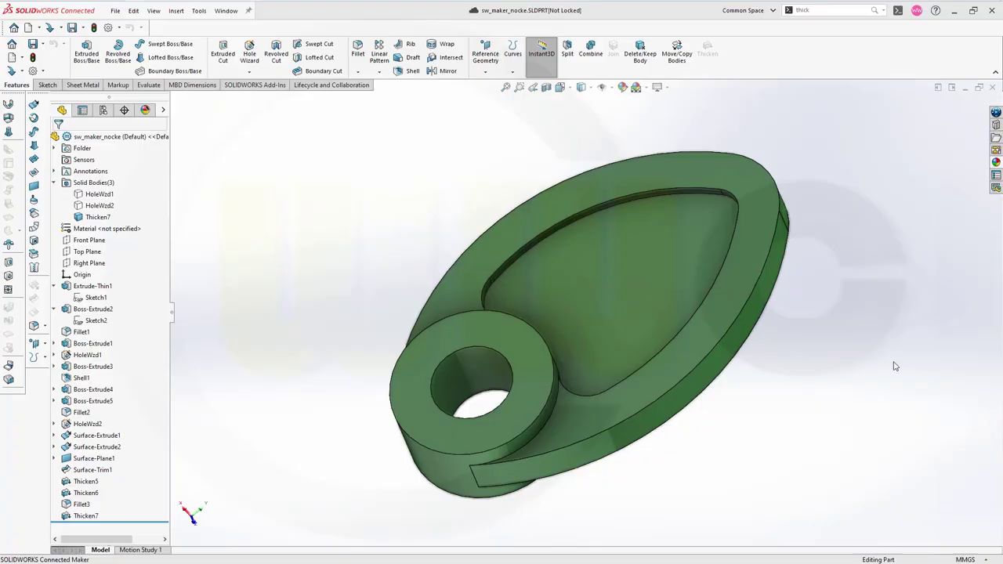
- Orbit the finished cam model to view it from another side
middle_click_drag(820, 394, 811, 415)
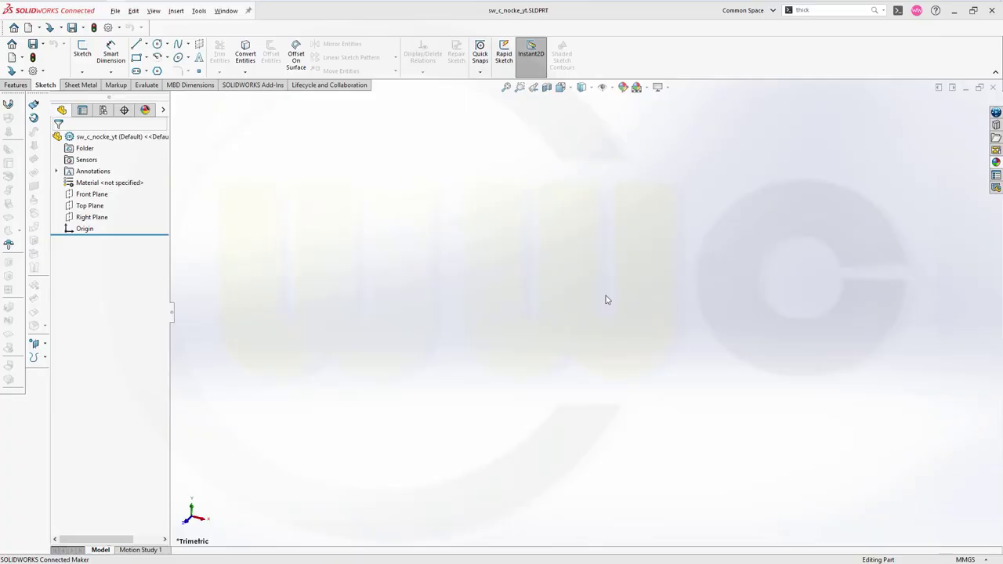
- Start a new sketch on the Top Plane
left_click(82, 48)
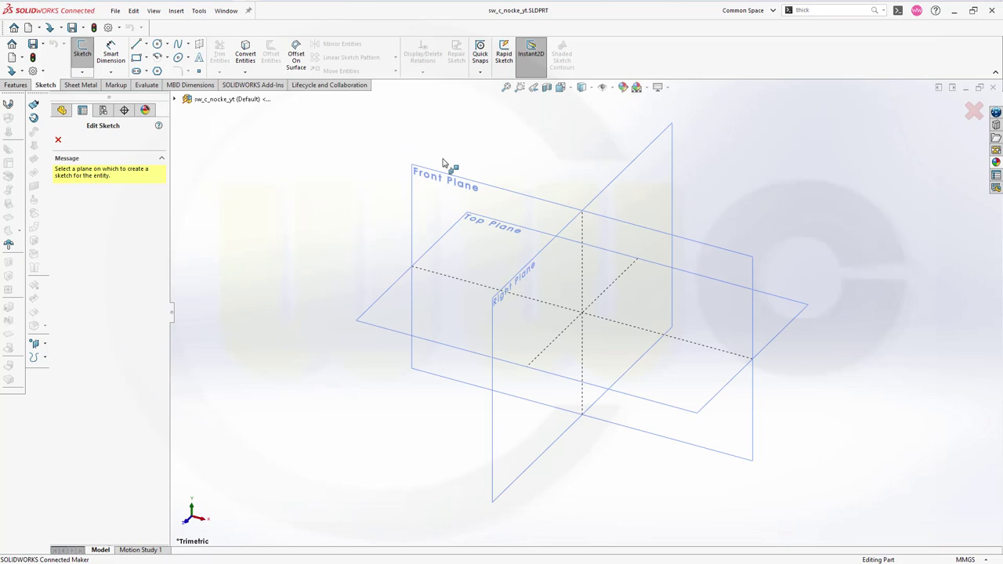
left_click(438, 256)
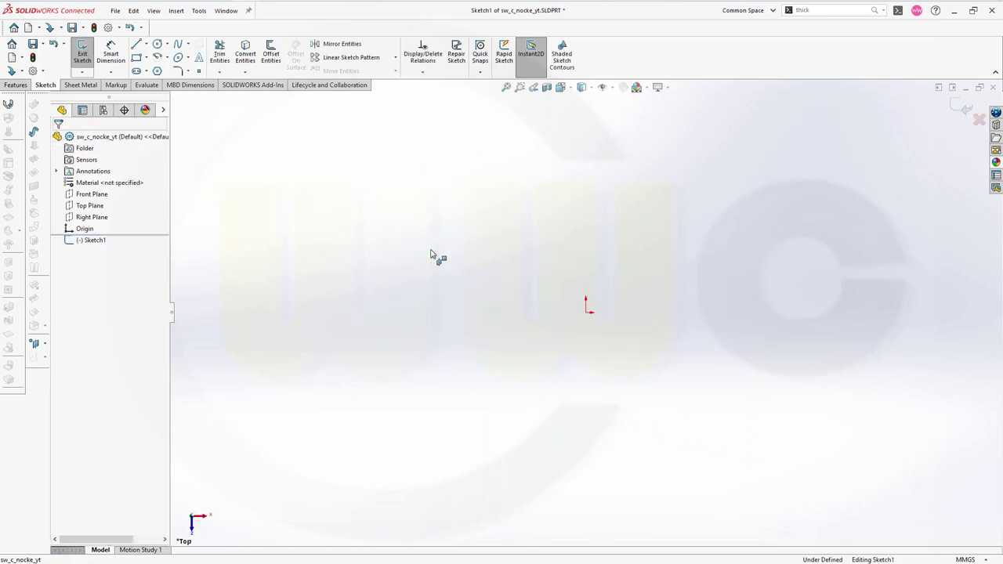
left_click(587, 313)
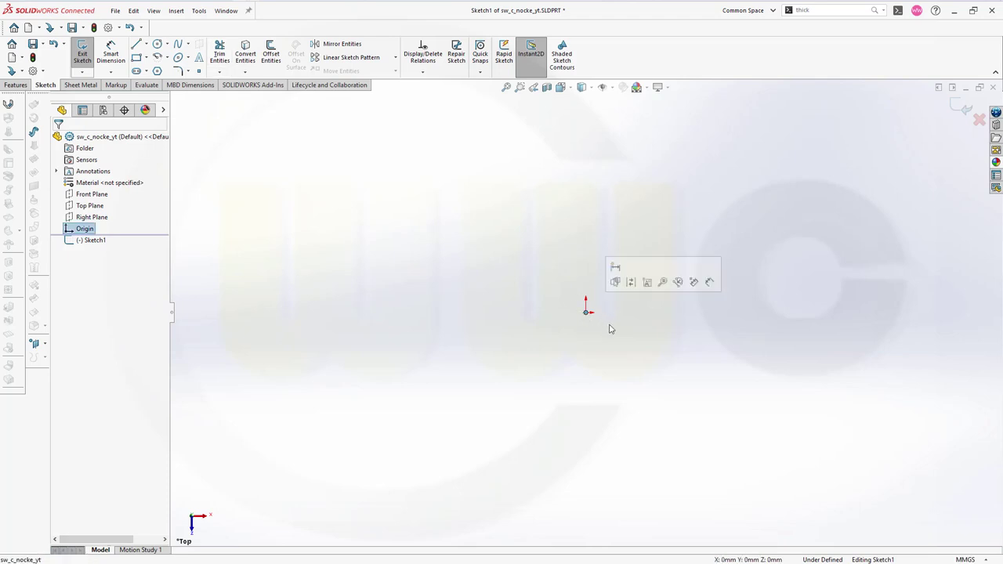
- Draw four circles: one on the origin, a small one above, and large ones left and right
left_click(157, 43)
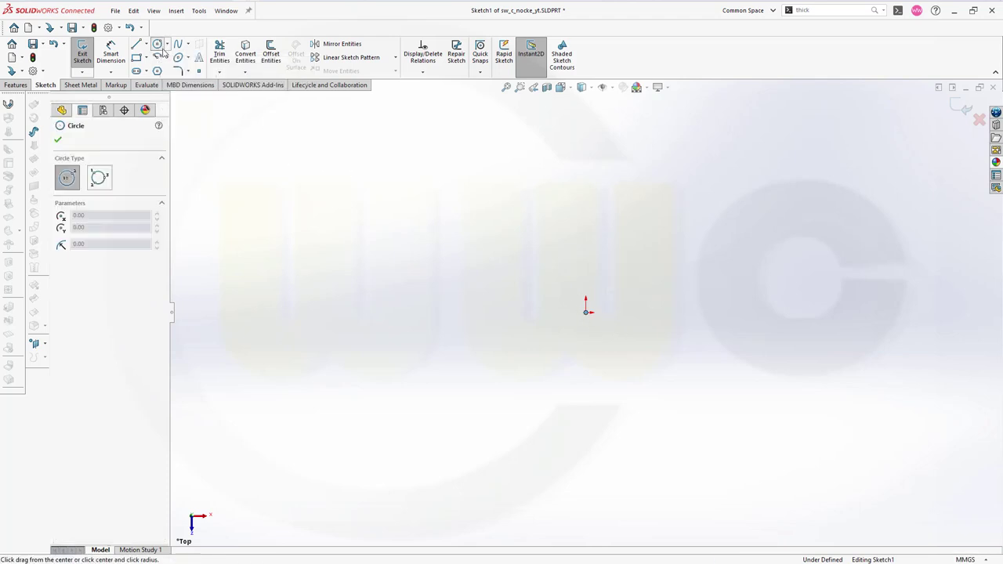
left_click(586, 312)
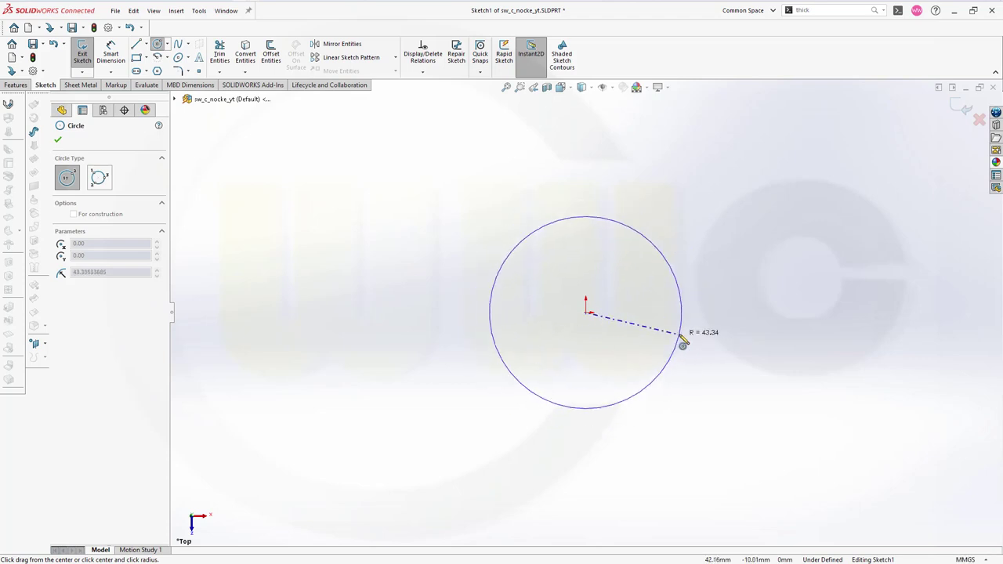
left_click(677, 339)
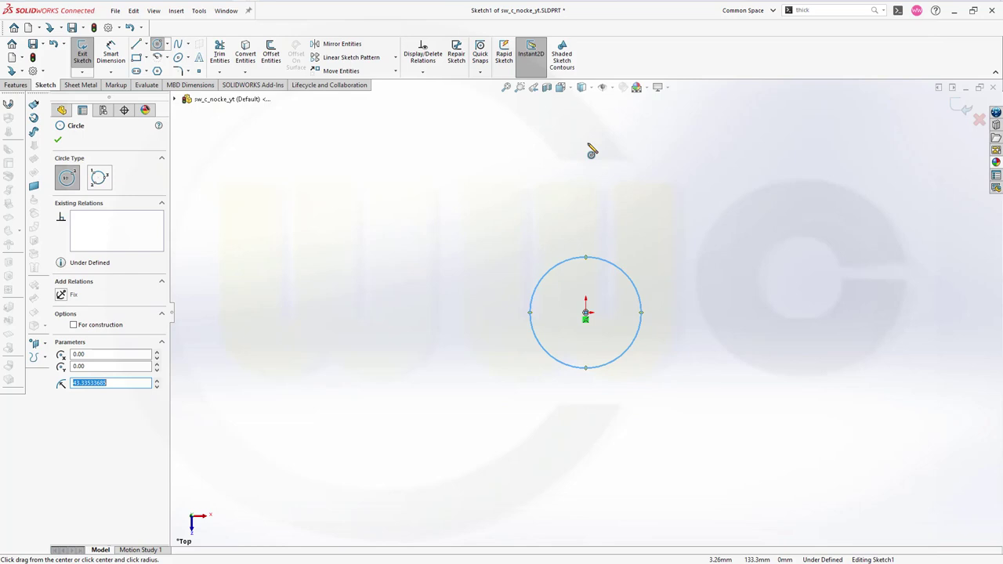
left_click(586, 146)
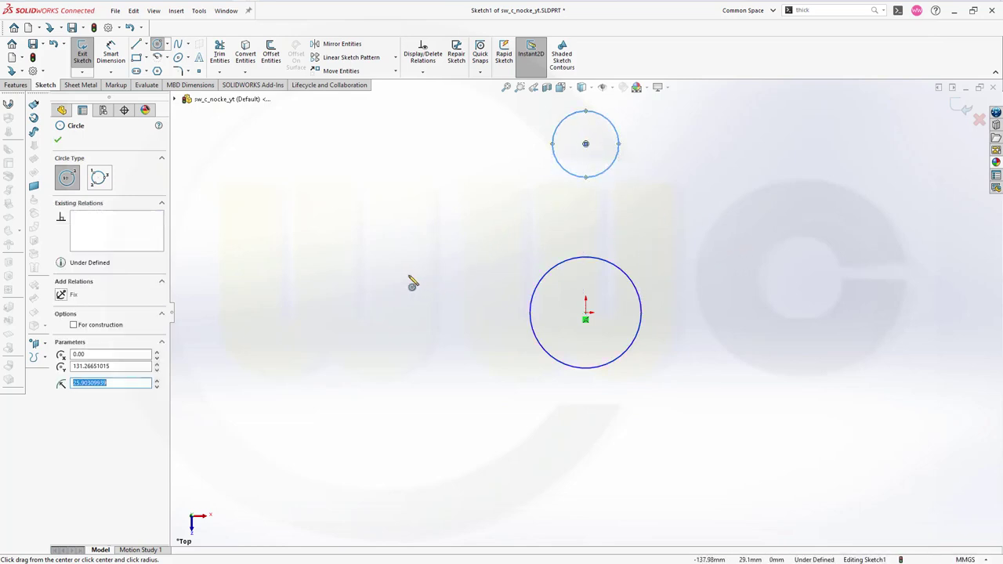
left_click(407, 252)
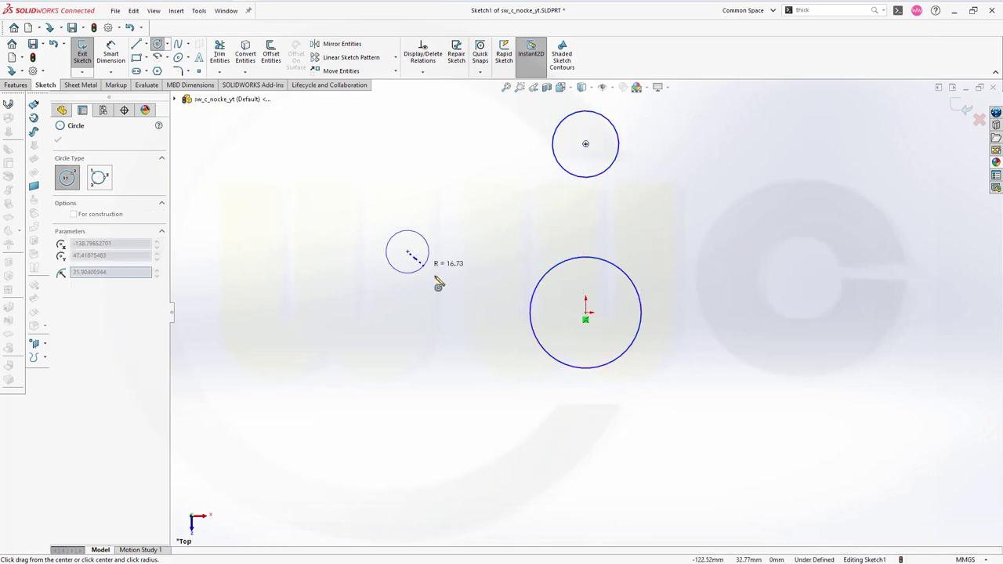
left_click(497, 313)
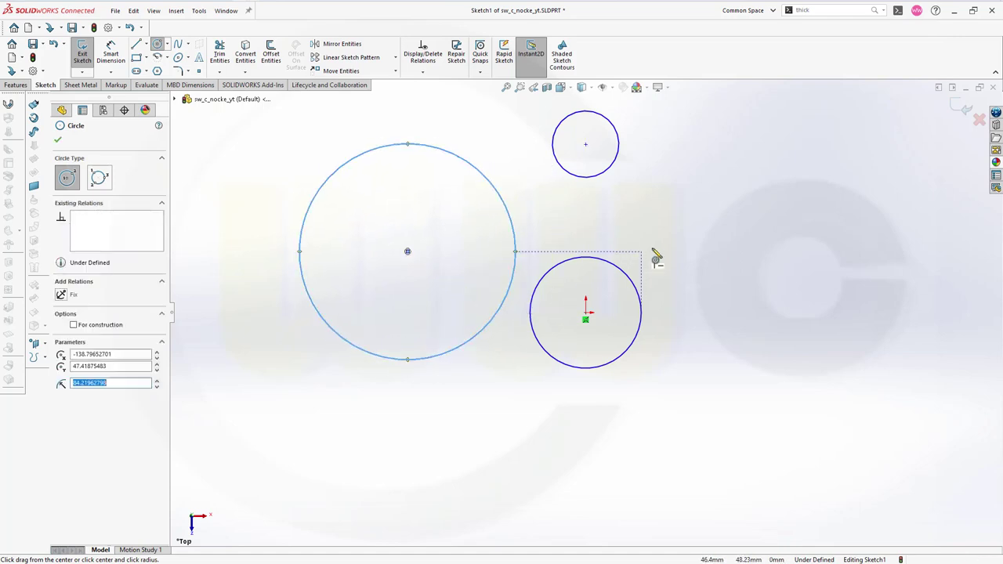
left_click(702, 237)
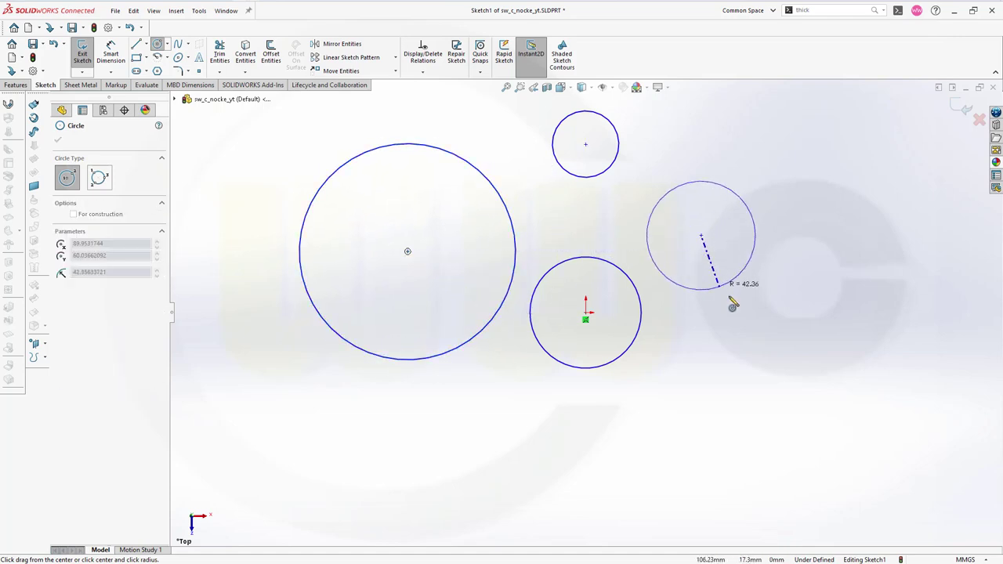
left_click(800, 334)
- Dimension the origin circle to Ø40 and the small upper circle to Ø32
key("Escape")
key("Escape")
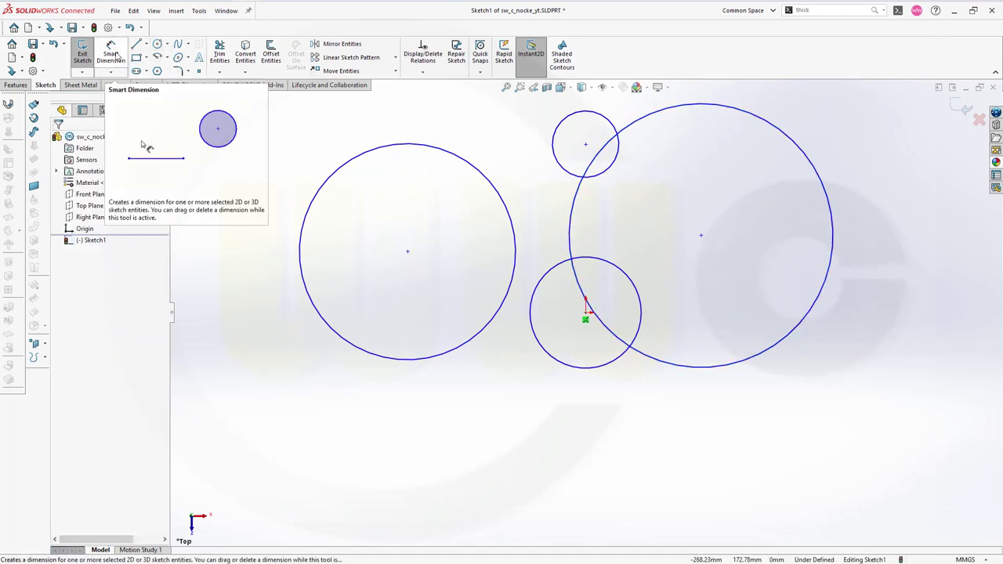
left_click(111, 53)
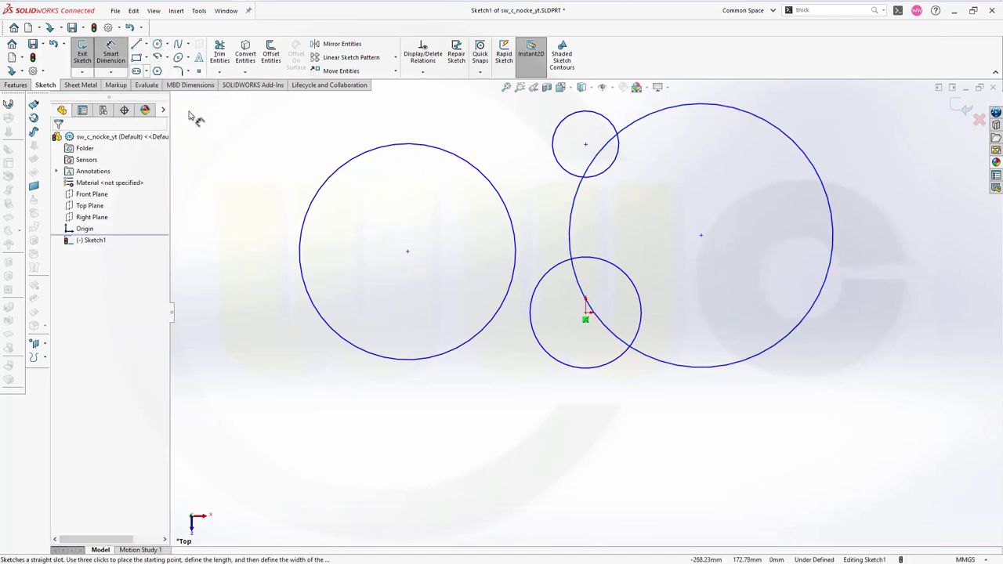
left_click(539, 323)
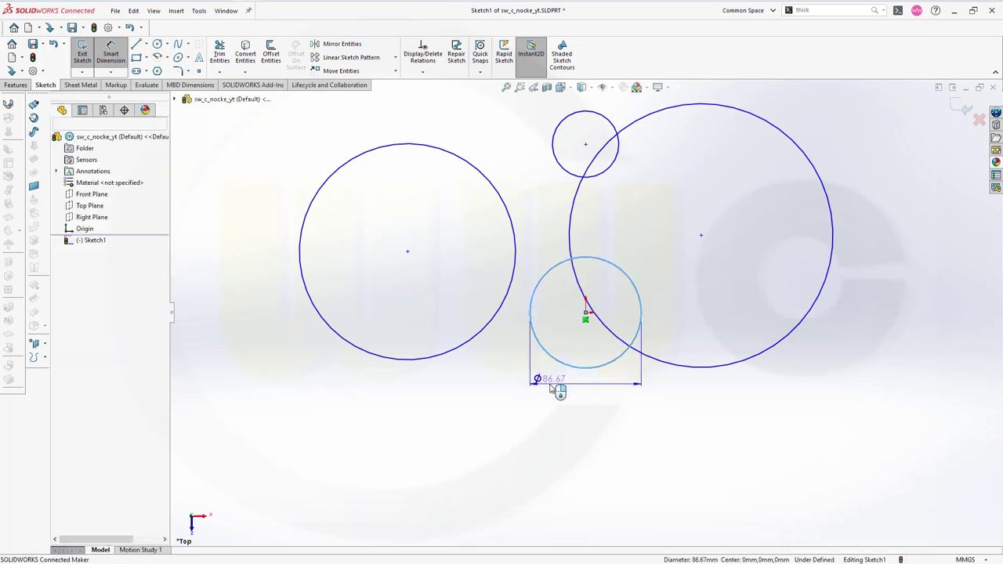
left_click(562, 380)
type("40")
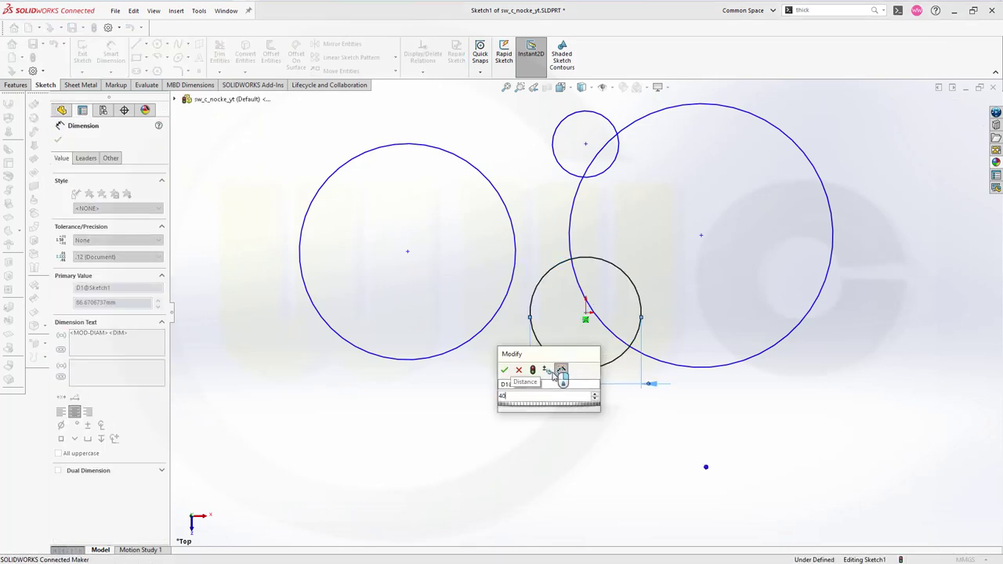
key("Return")
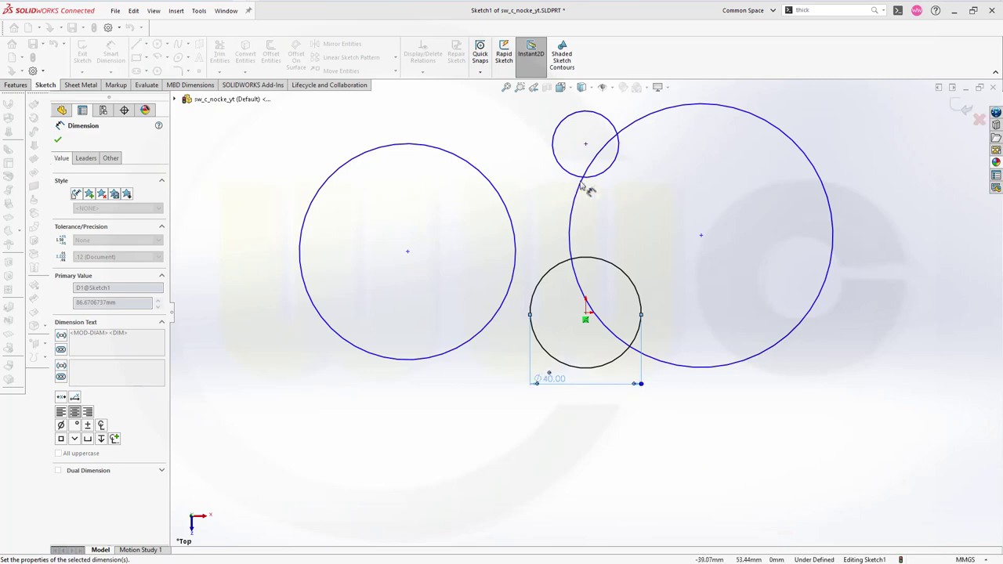
left_click(571, 173)
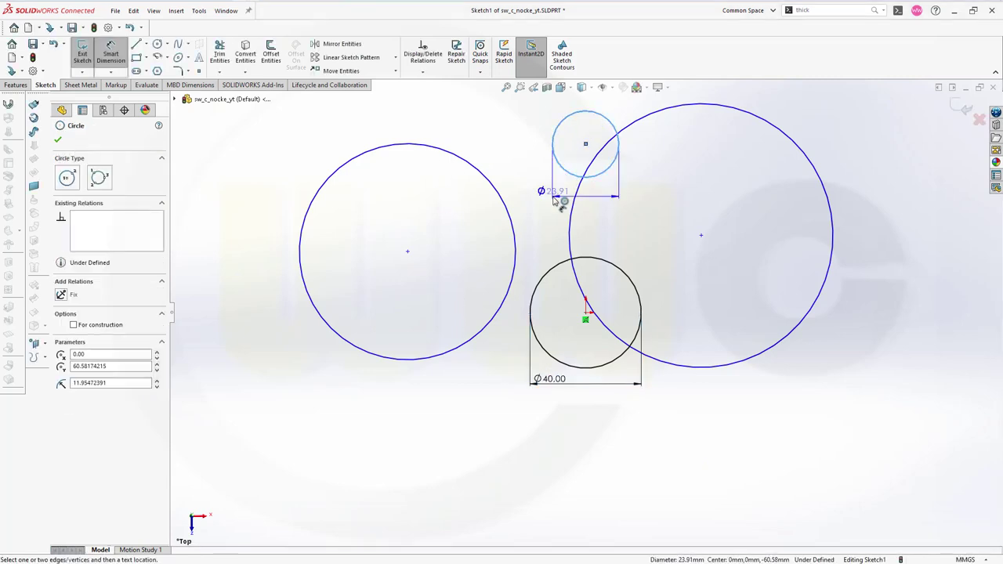
left_click(553, 202)
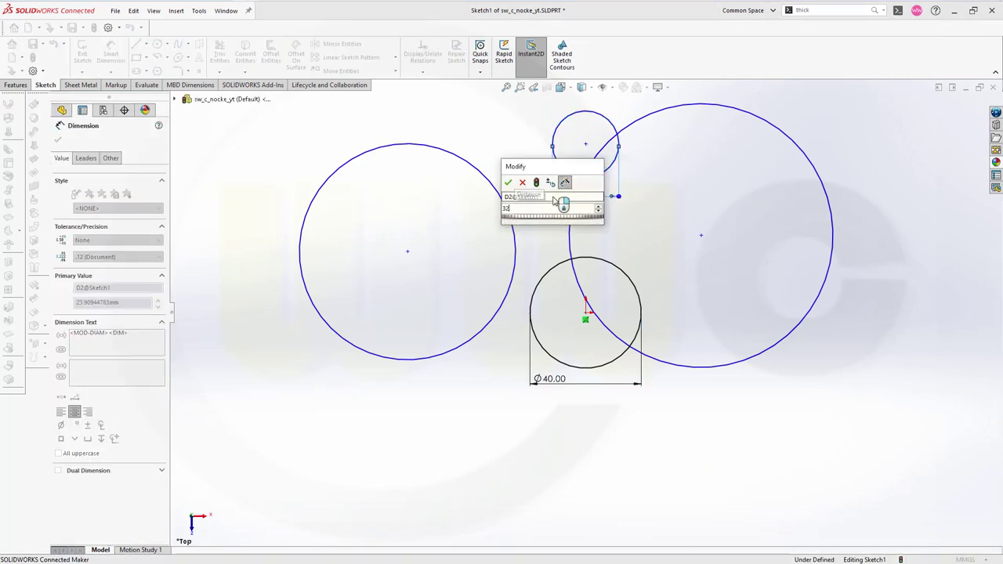
key("Return")
key("Escape")
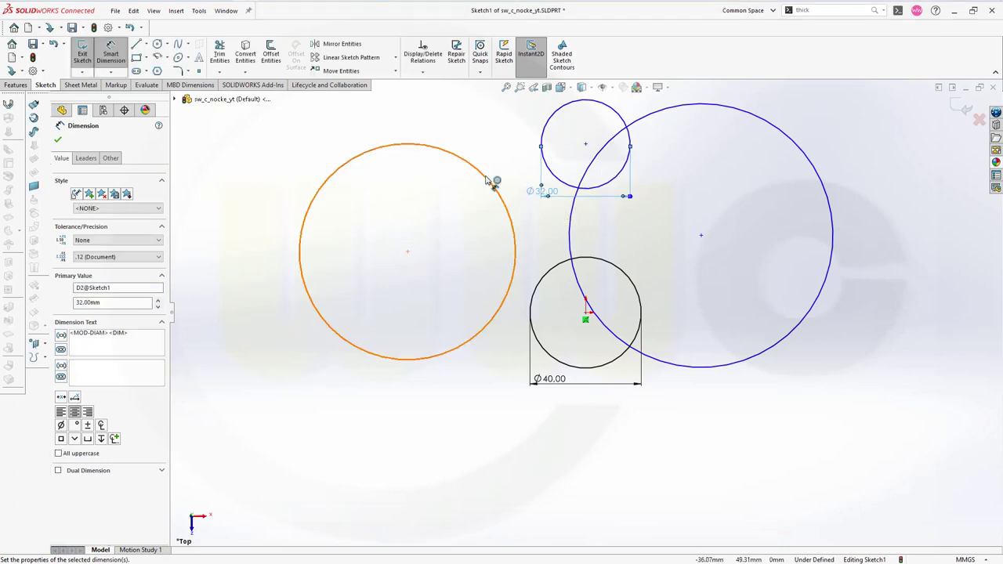
- Dimension the large left circle to Ø130 and the large right circle to Ø140
left_click(495, 185)
key("d")
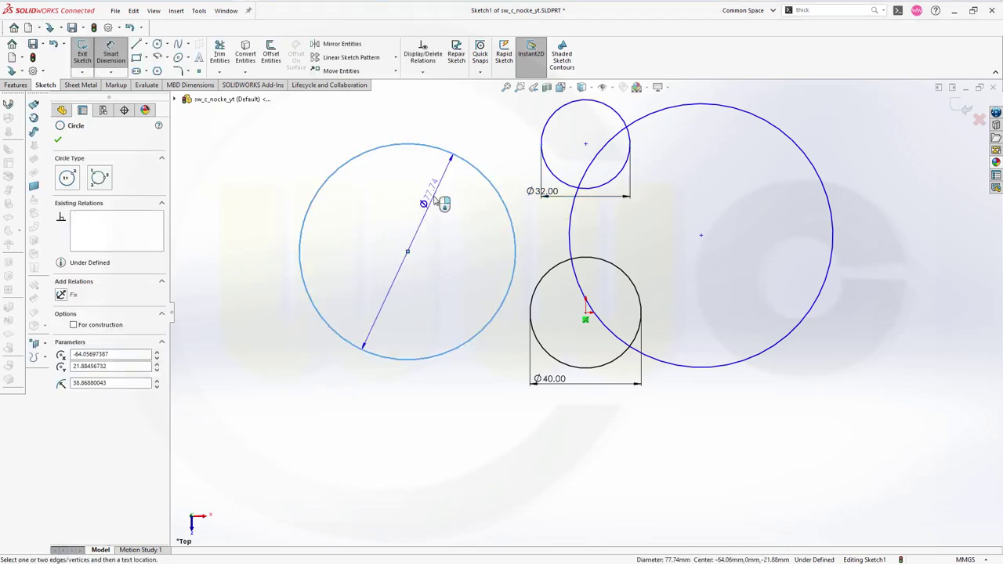
left_click(468, 212)
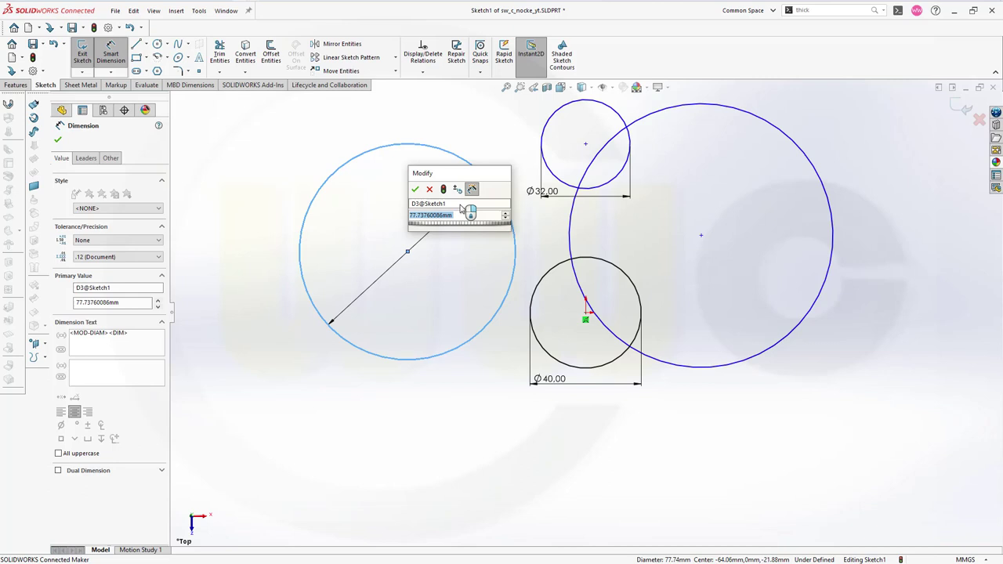
key("Return")
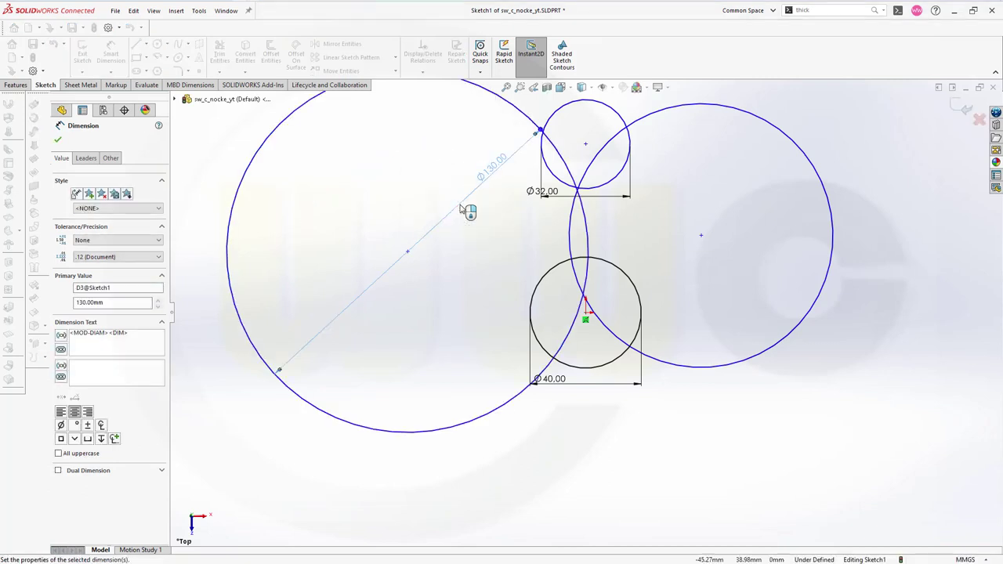
left_click(767, 354)
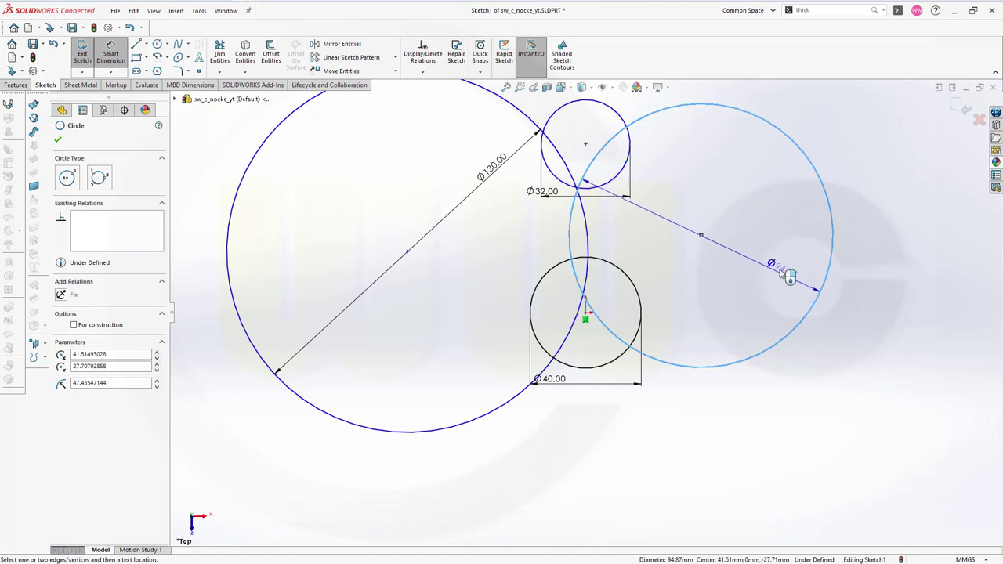
left_click(789, 261)
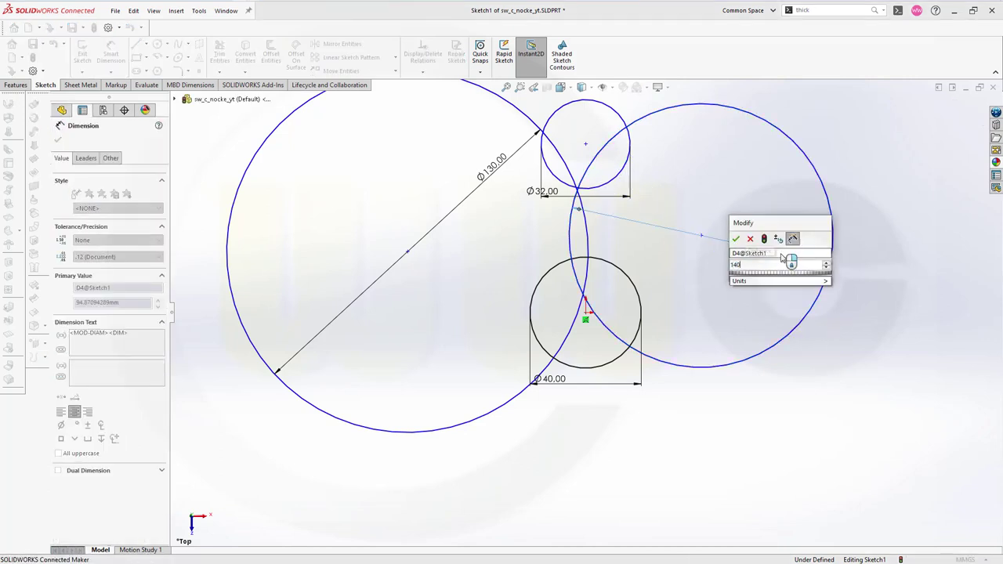
key("Return")
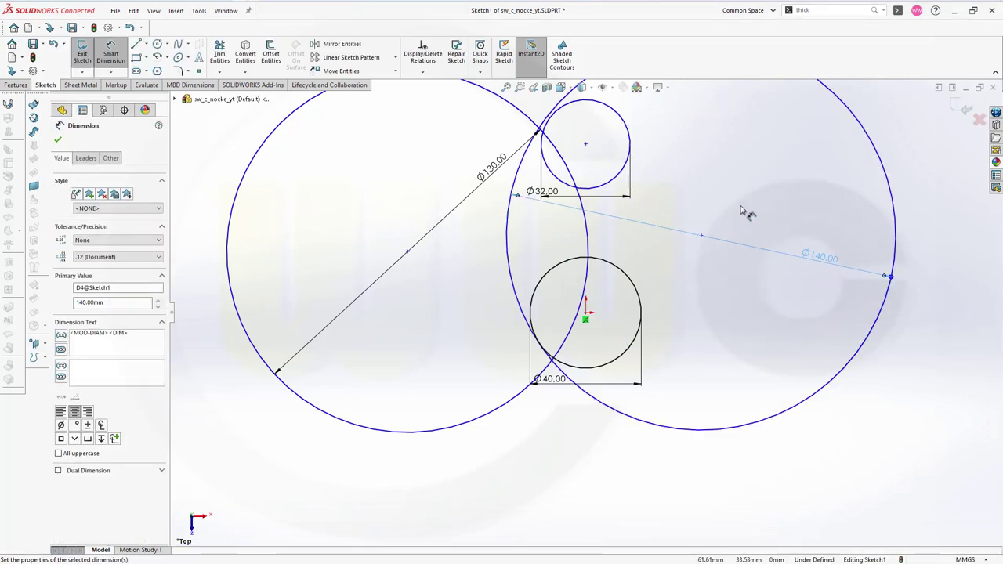
- Make the small circle's centre vertical with the origin
left_click(527, 168)
key("Escape")
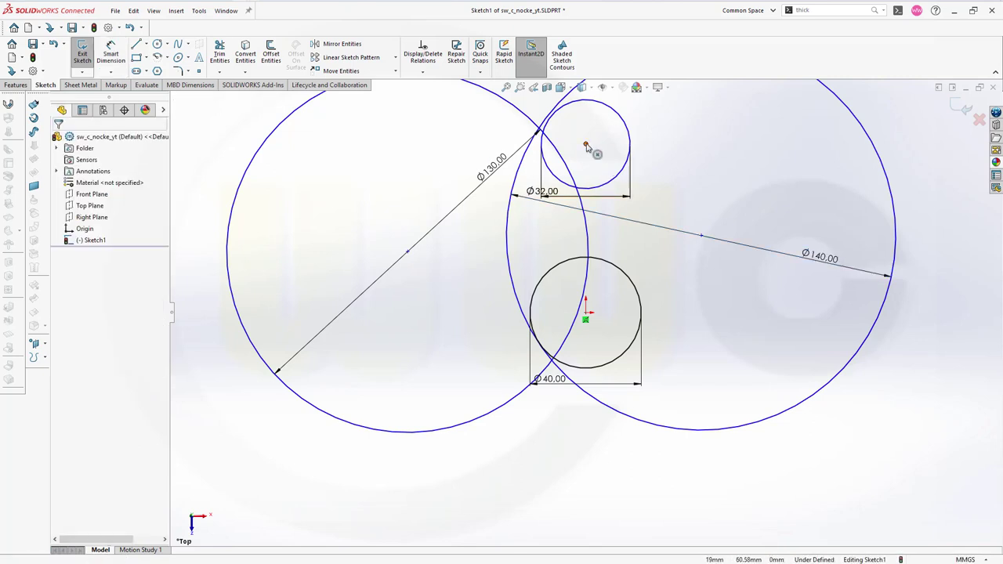
left_click(604, 165)
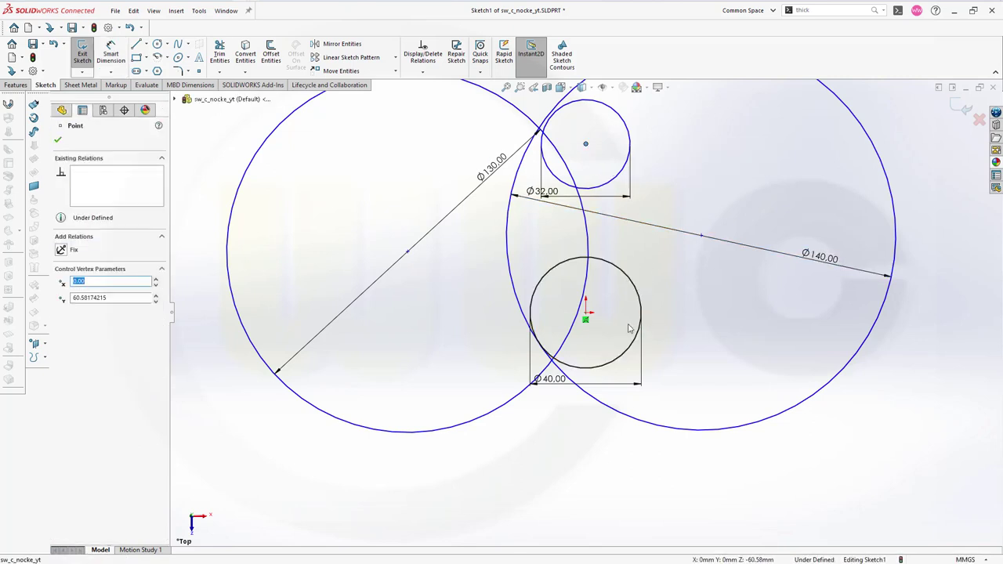
left_click(587, 316, "ctrl")
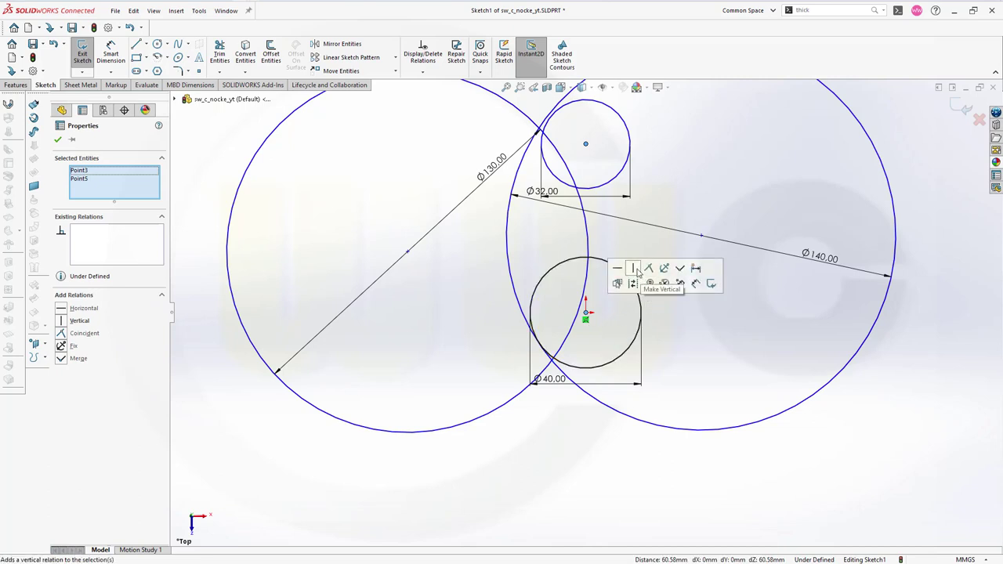
left_click(633, 268)
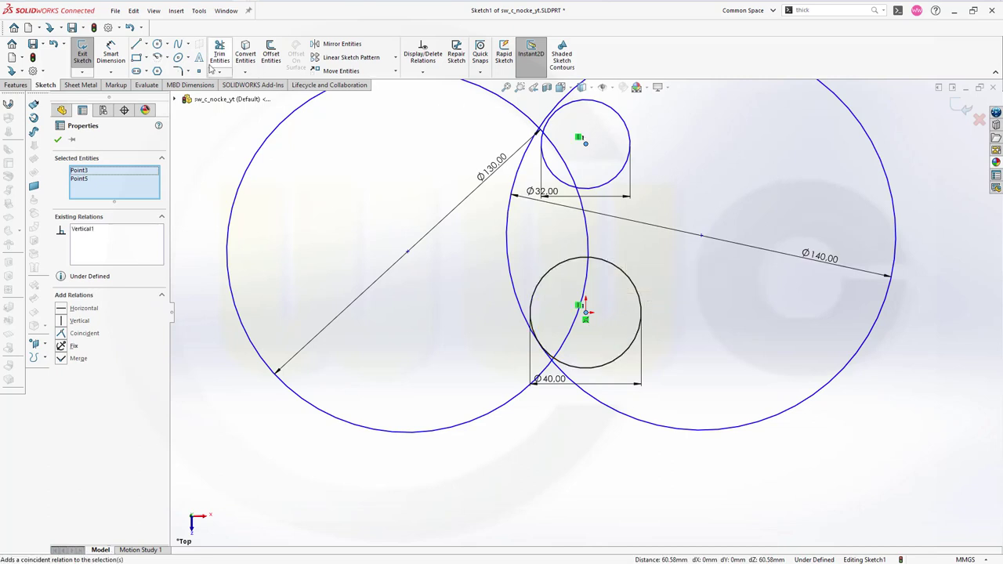
- Dimension the distance between the two centres to 72 mm
left_click(114, 58)
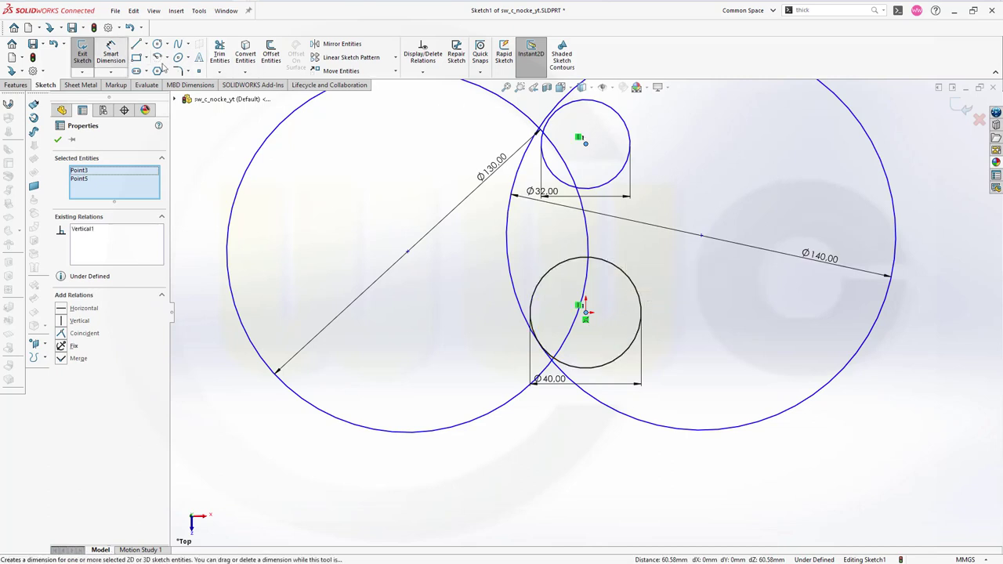
left_click(585, 143)
left_click(585, 312)
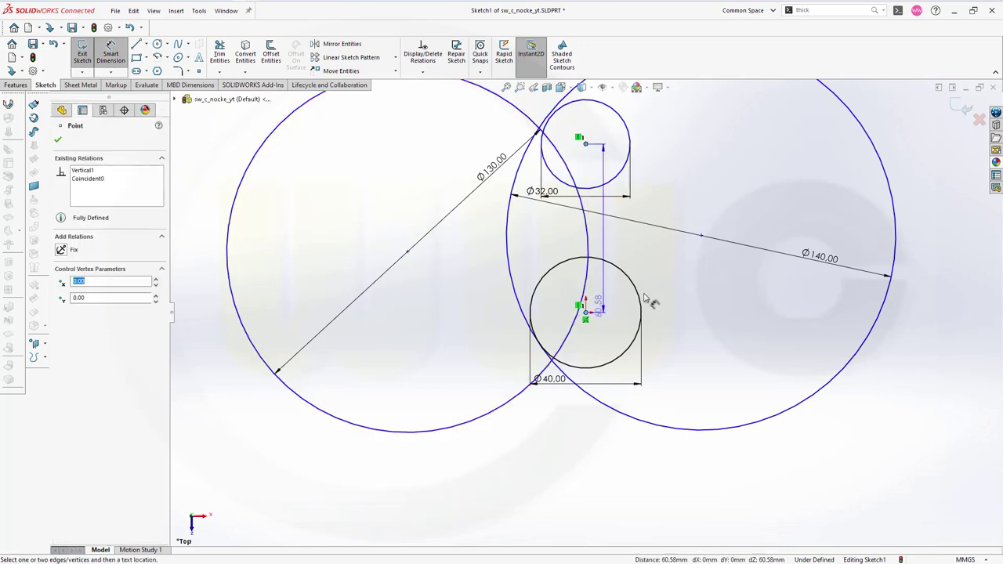
left_click(683, 266)
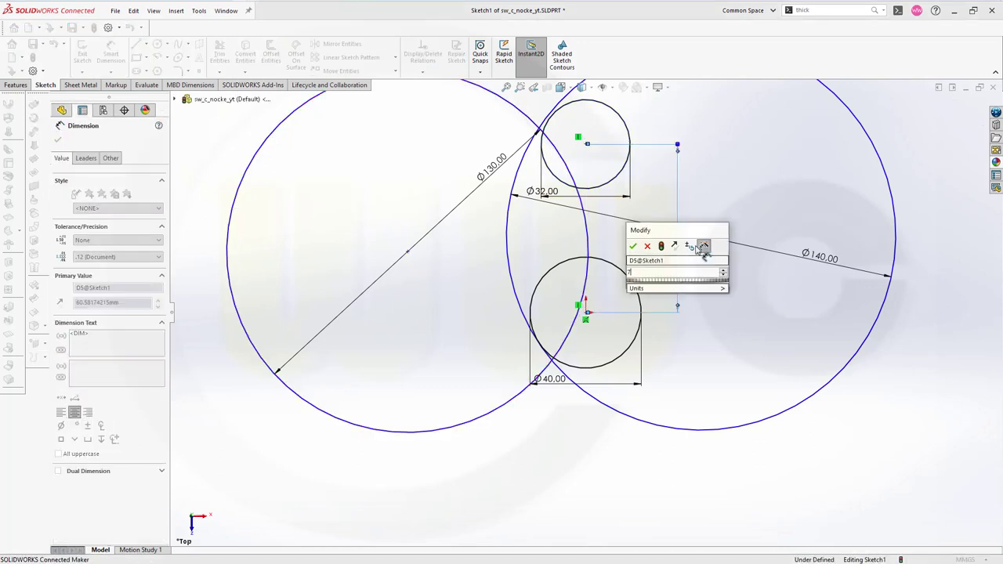
key("Return")
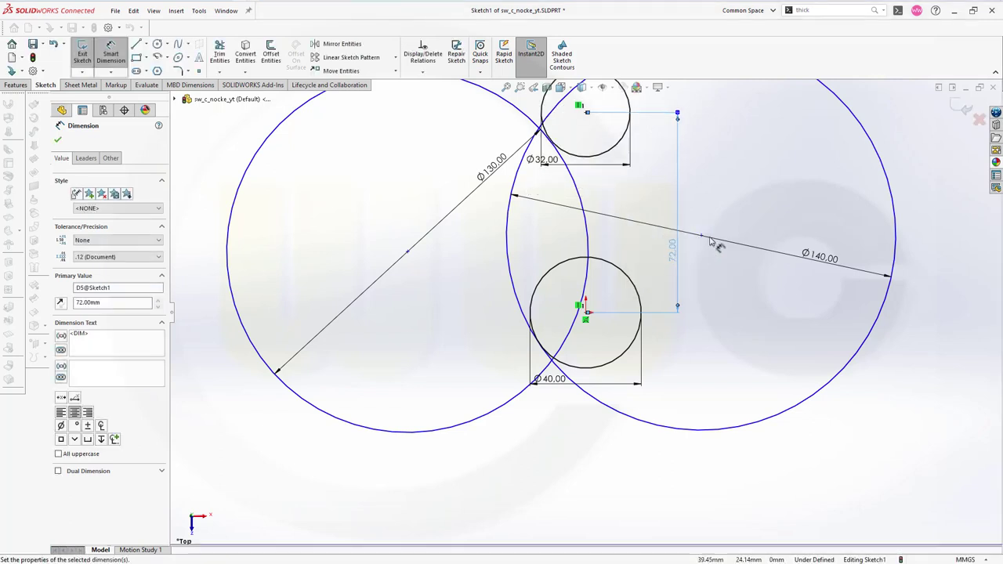
- Reposition the Ø140 and Ø130 circles and make both tangent to the Ø32 circle
key("Escape")
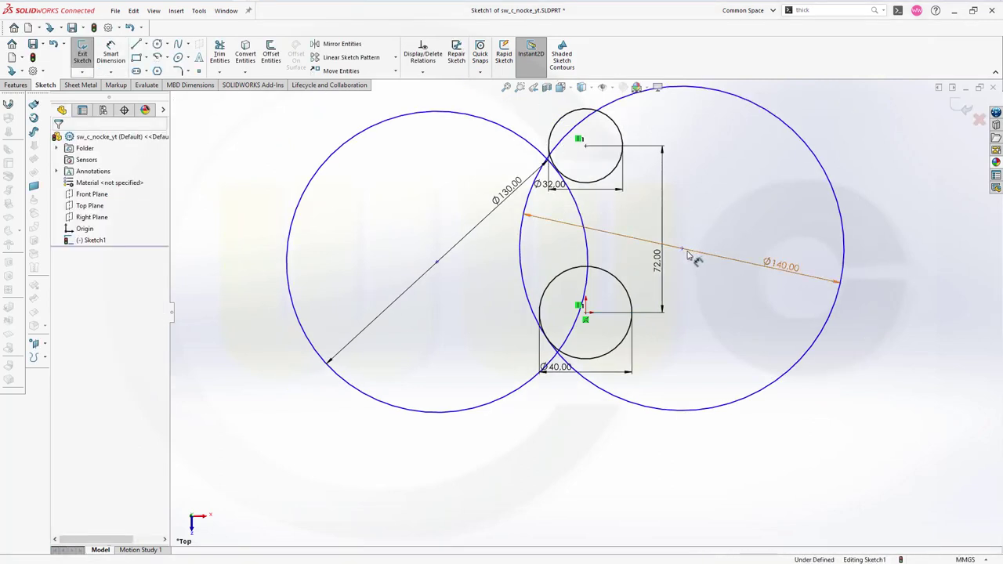
left_click_drag(681, 249, 663, 235)
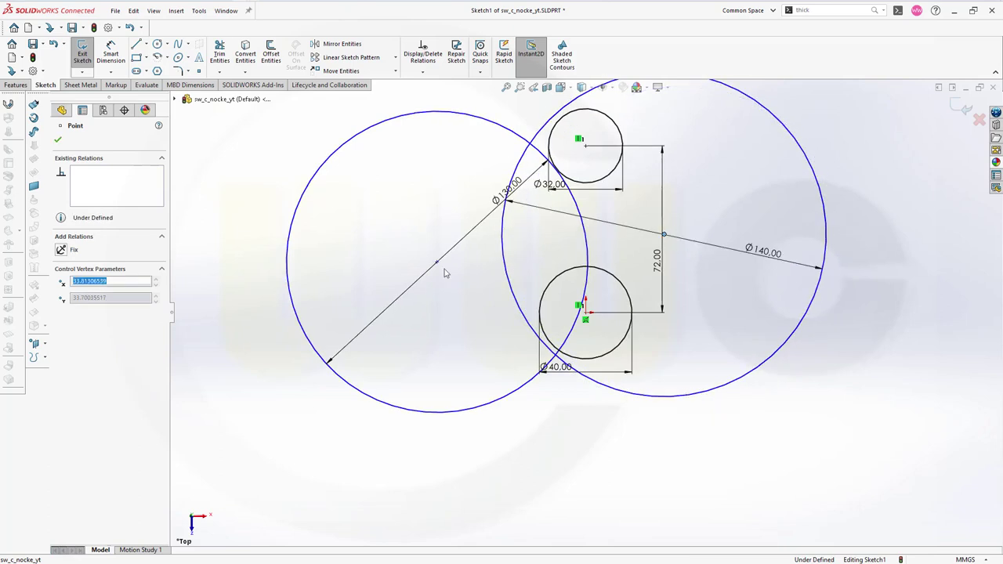
left_click_drag(436, 264, 519, 234)
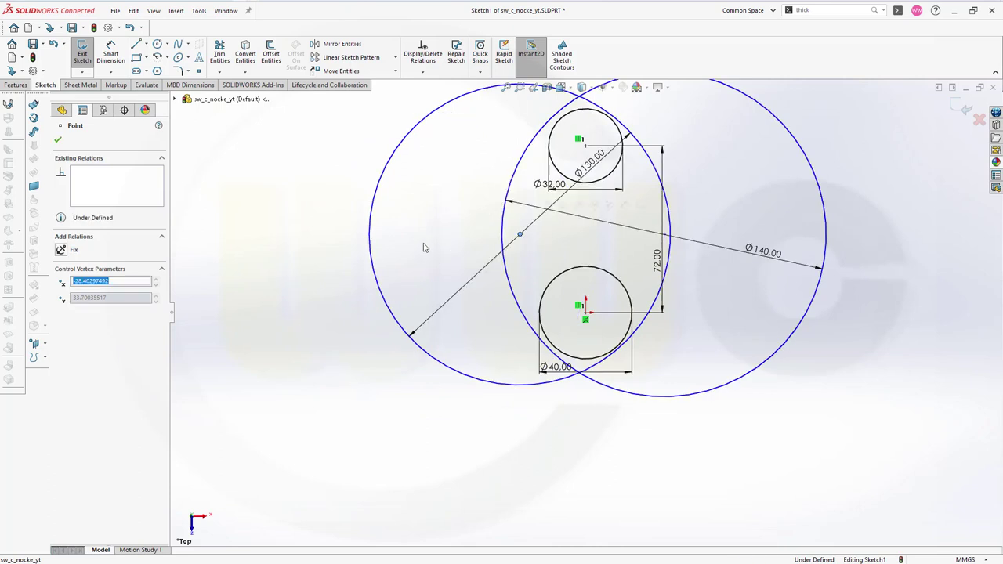
left_click(281, 212)
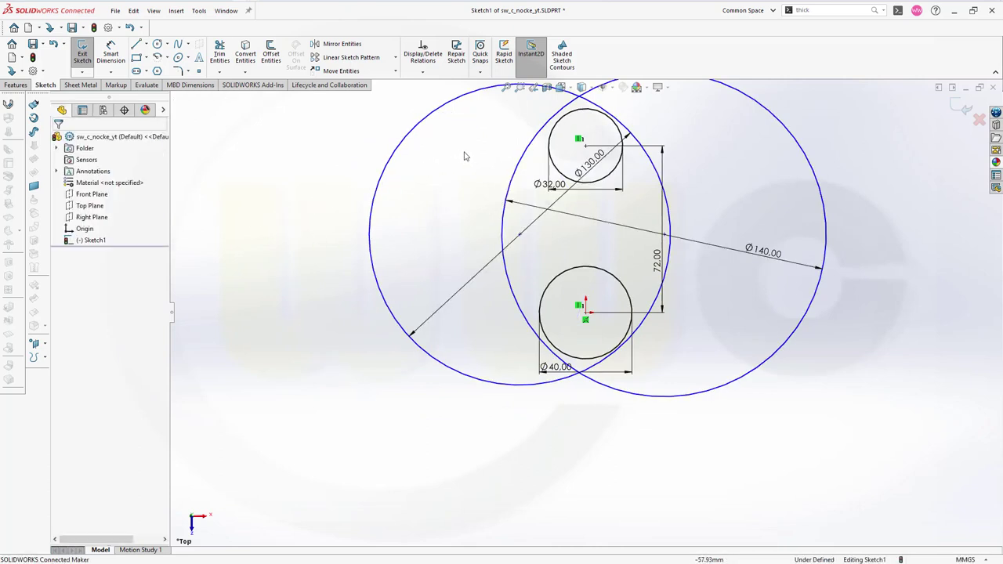
left_click(547, 135)
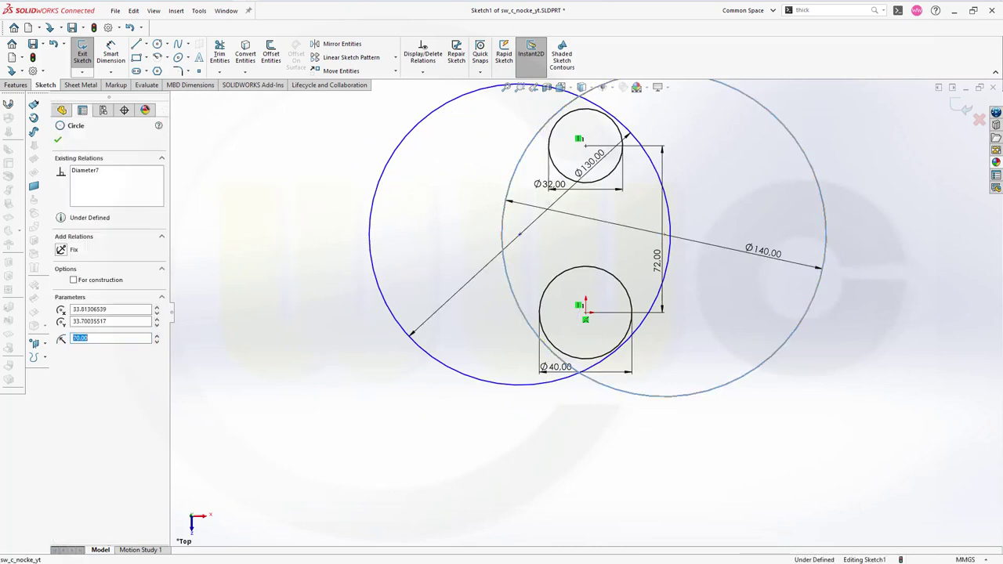
left_click(550, 139, "ctrl")
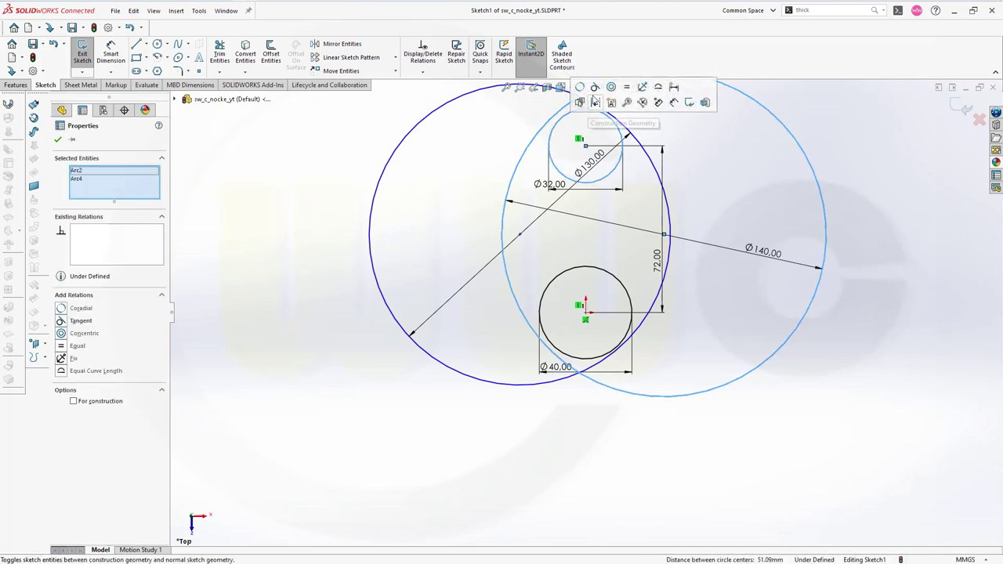
left_click(596, 87)
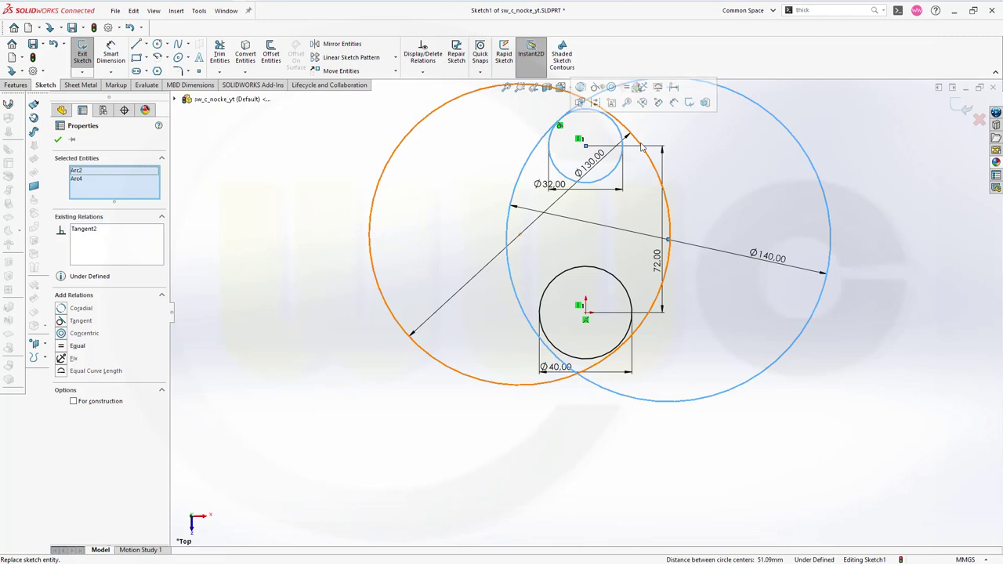
left_click(640, 147)
left_click(623, 137, "ctrl")
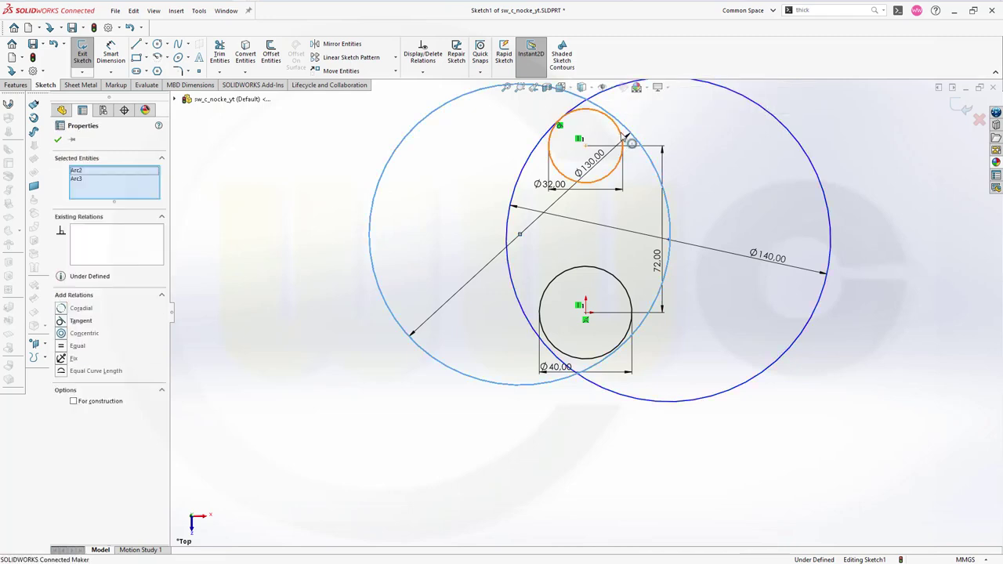
left_click(668, 89)
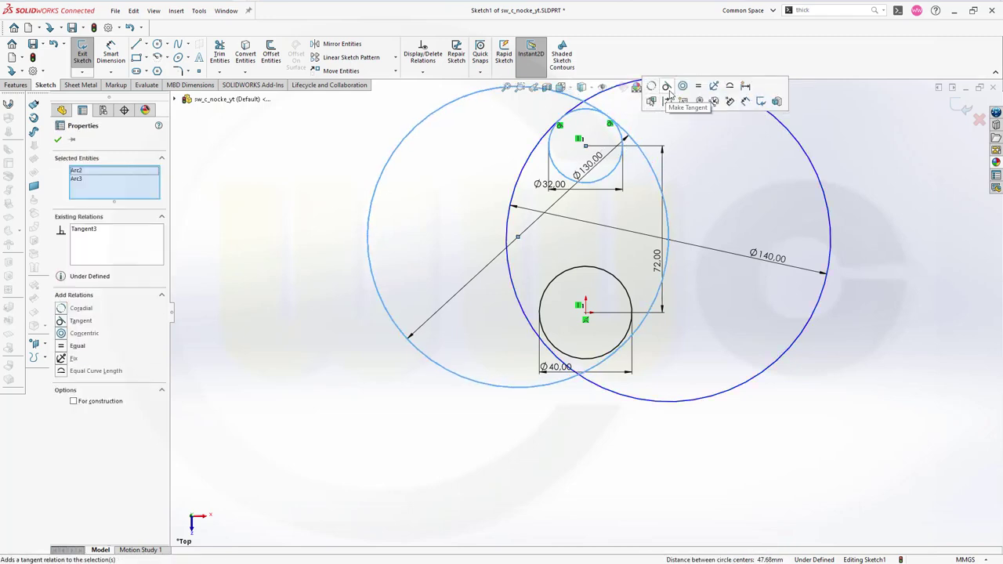
- Make both large circles tangent to the Ø40 circle, fully defining the sketch
left_click(544, 345)
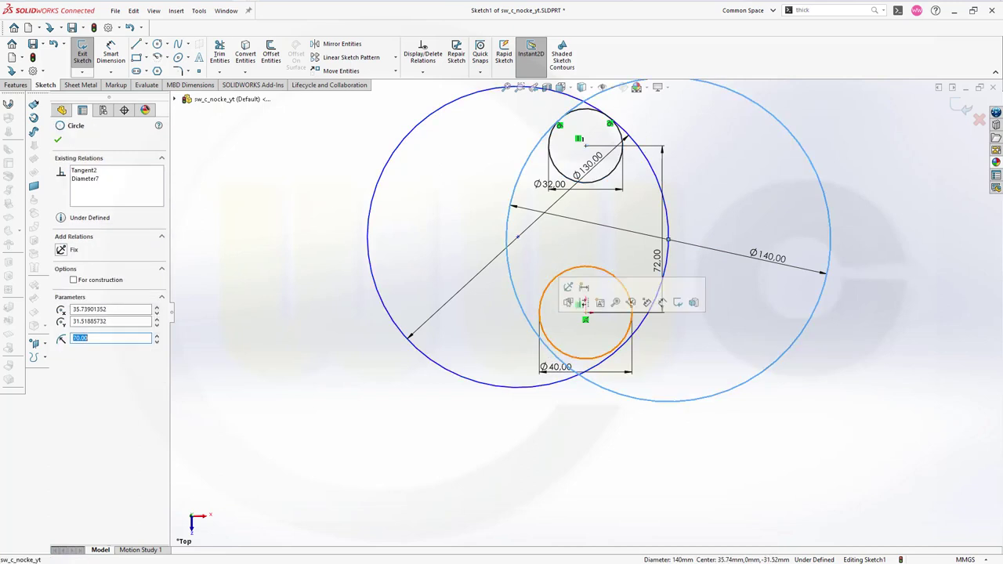
left_click(553, 347, "ctrl")
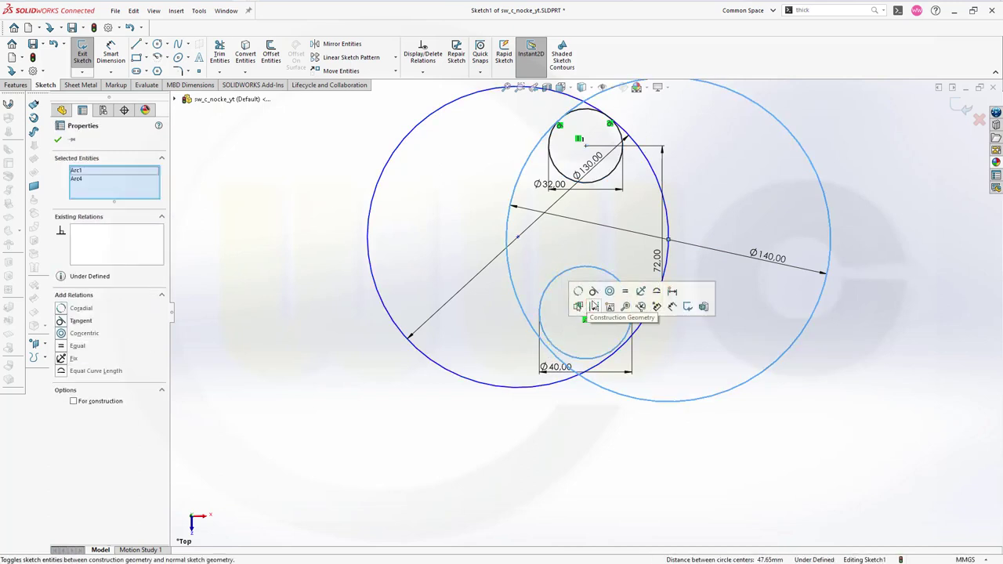
left_click(594, 291)
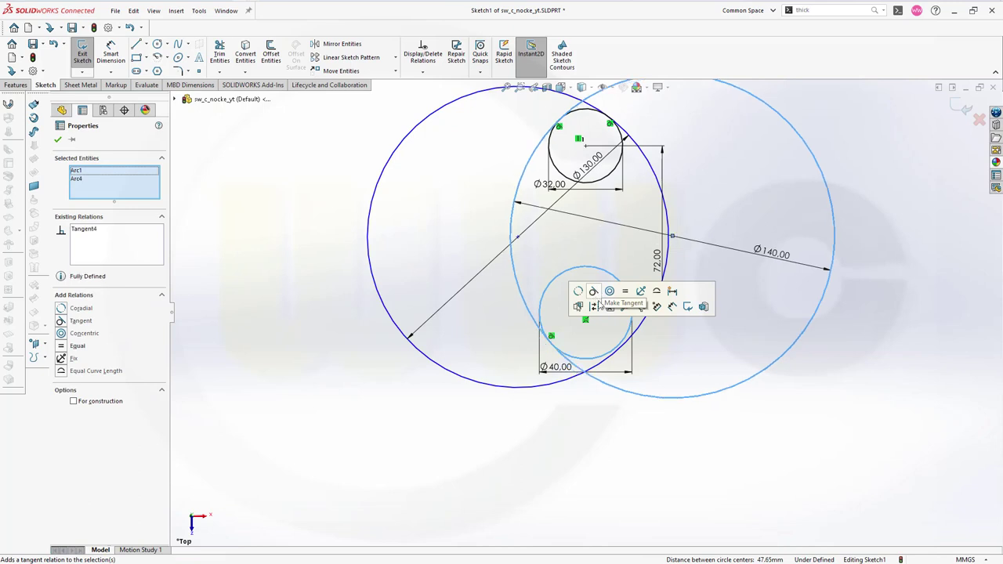
left_click(604, 364)
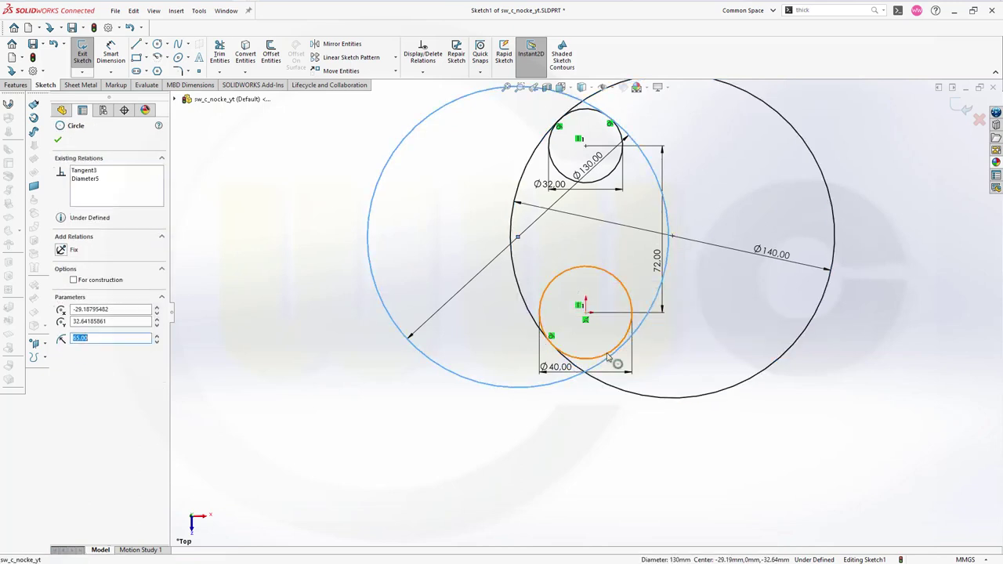
left_click(609, 358, "ctrl")
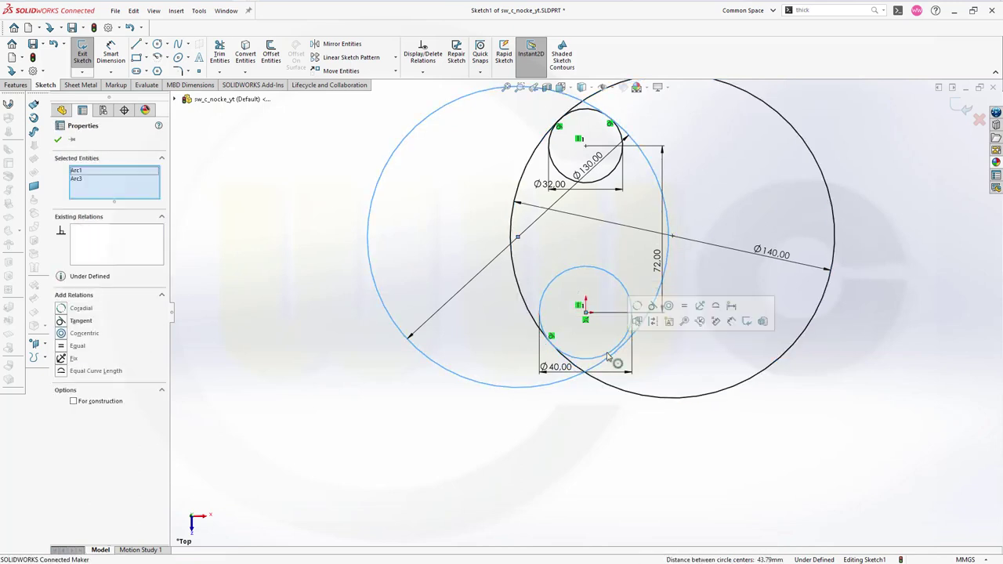
left_click(653, 308)
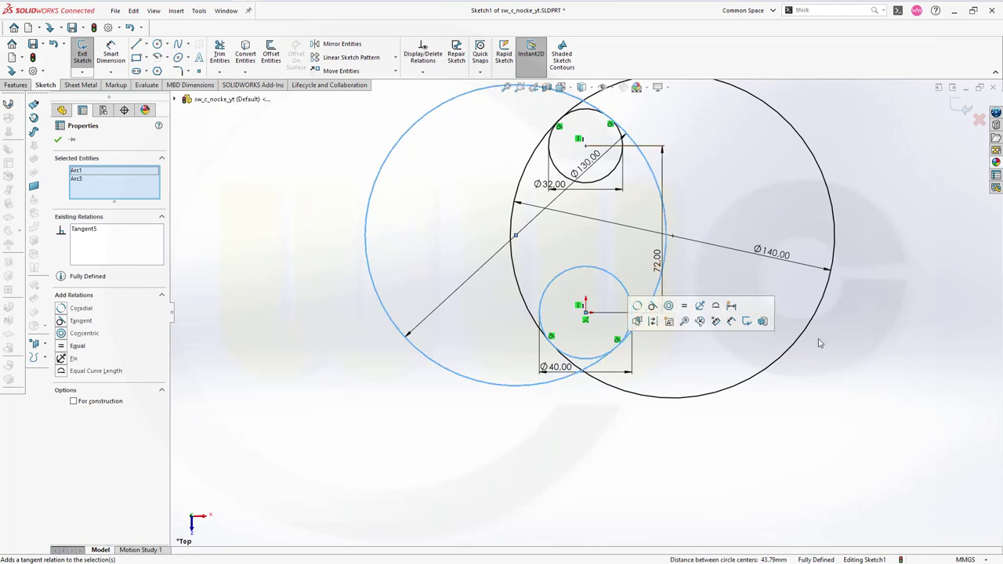
left_click(890, 384)
key("z")
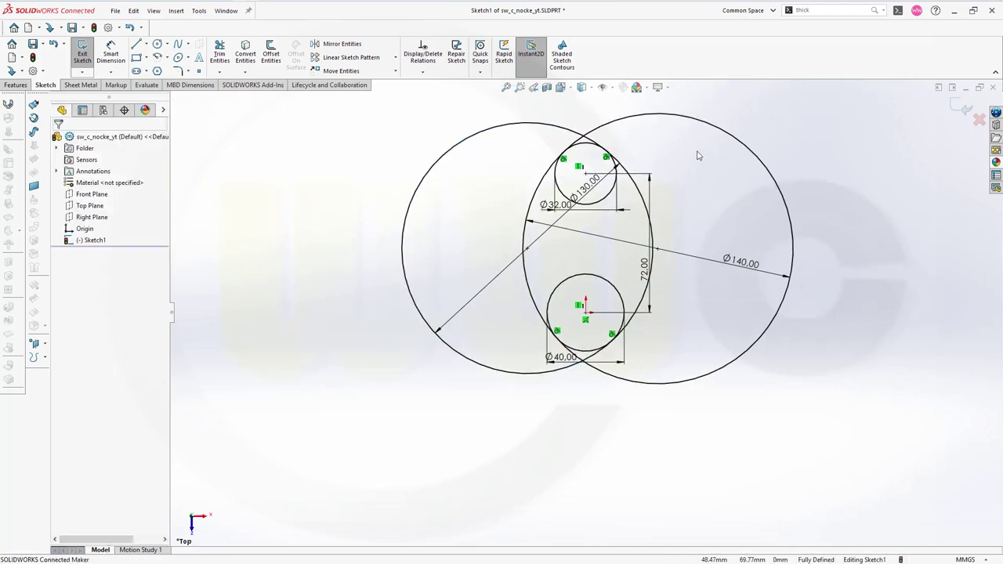
- Power-trim the large circles' outer arcs and the inner Ø40 and Ø32 arcs into one egg outline
left_click(220, 55)
mouse_move(460, 132)
left_mouse_down()
mouse_move(466, 167)
mouse_move(616, 176)
mouse_move(744, 201)
mouse_move(797, 196)
mouse_move(744, 213)
left_mouse_up()
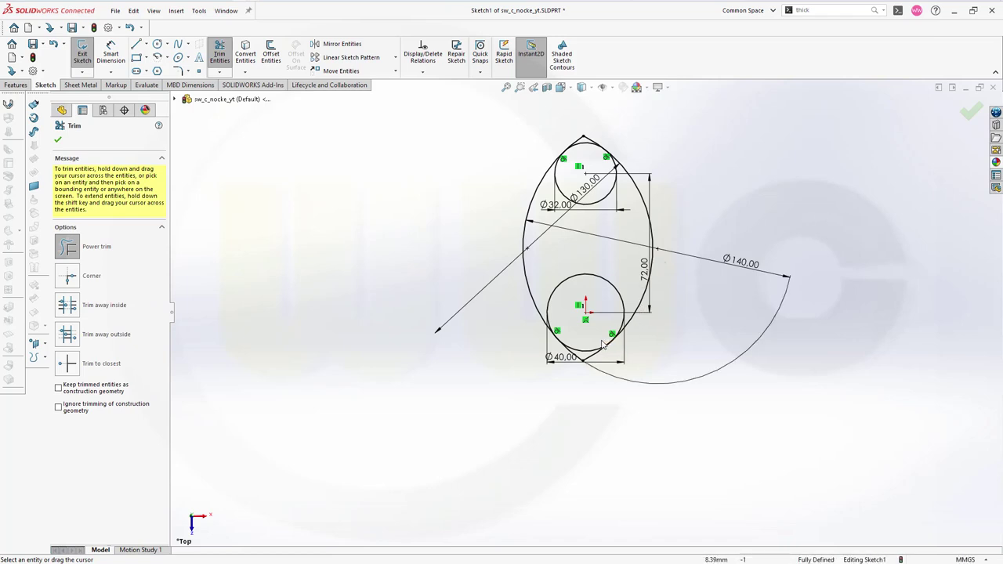
scroll(603, 345, "down", 5)
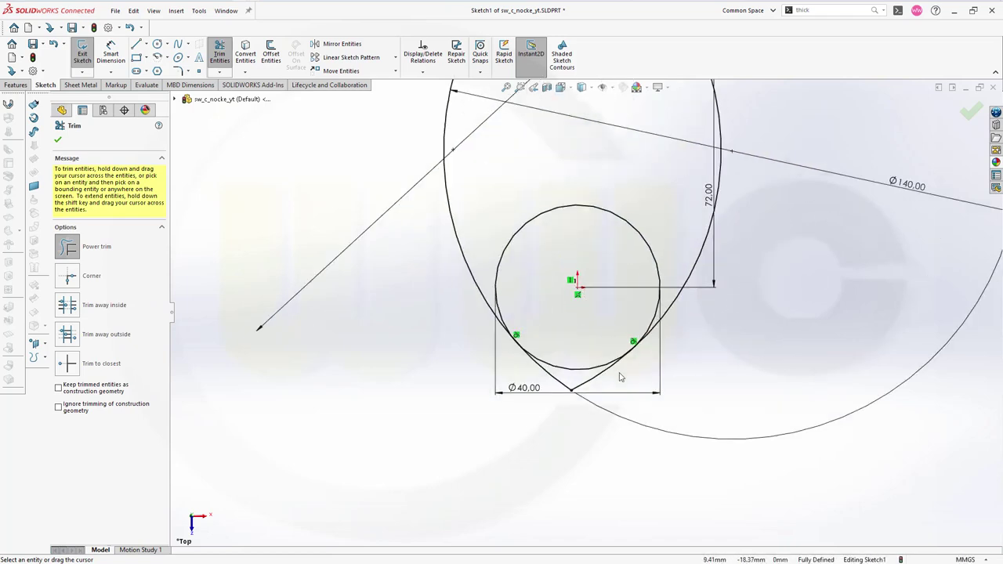
left_click_drag(546, 276, 559, 190)
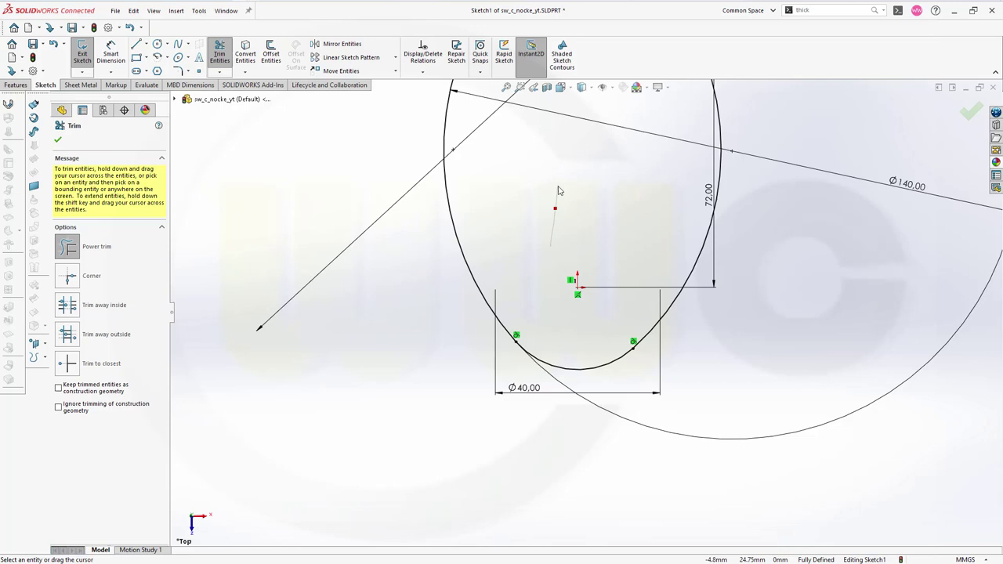
scroll(554, 168, "up", 5)
scroll(606, 148, "down", 4)
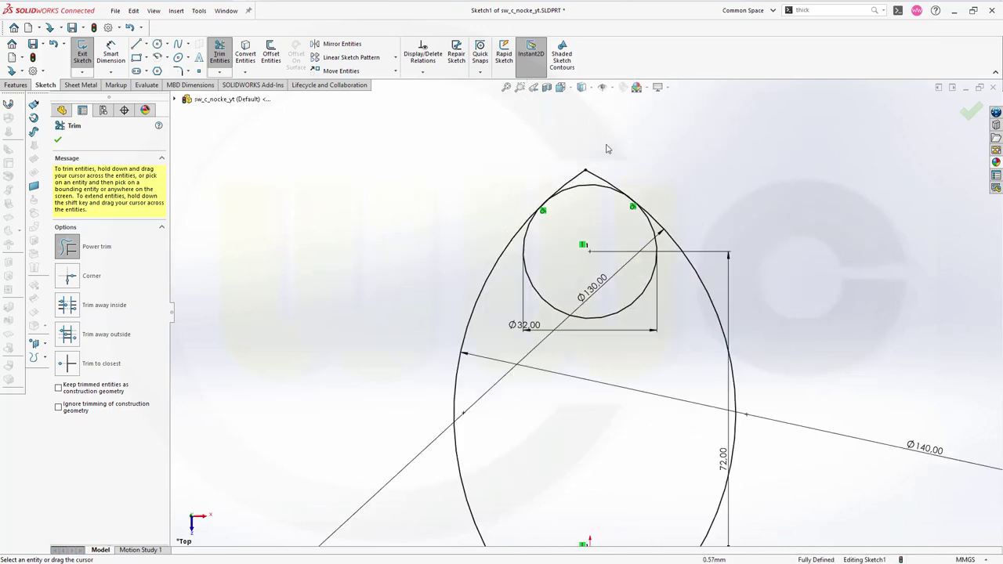
left_click_drag(562, 281, 561, 338)
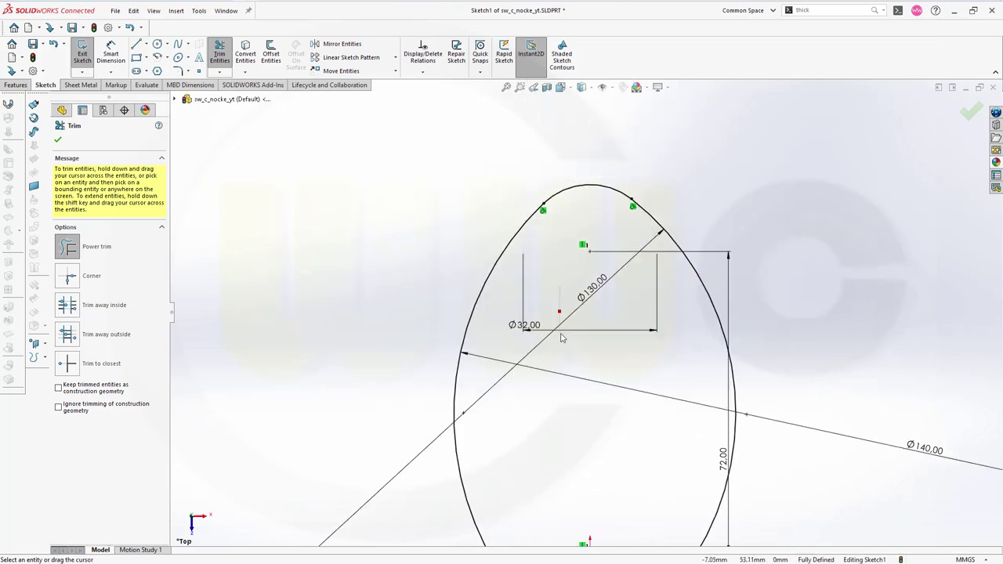
left_click(971, 115)
- Exit Sketch1 discarding any edits so the egg outline stays intact, then begin another sketch
left_click(969, 116)
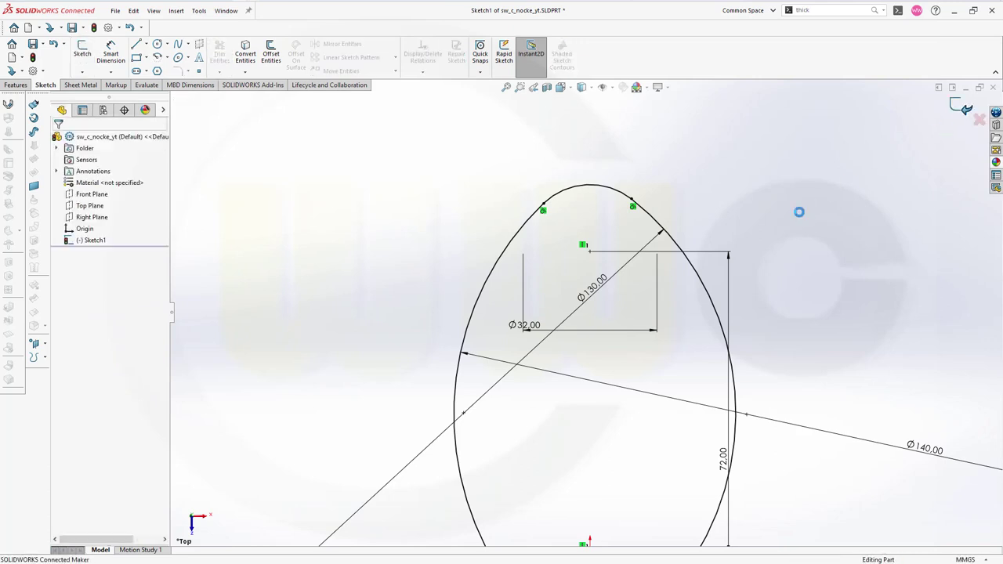
scroll(703, 380, "up", 5)
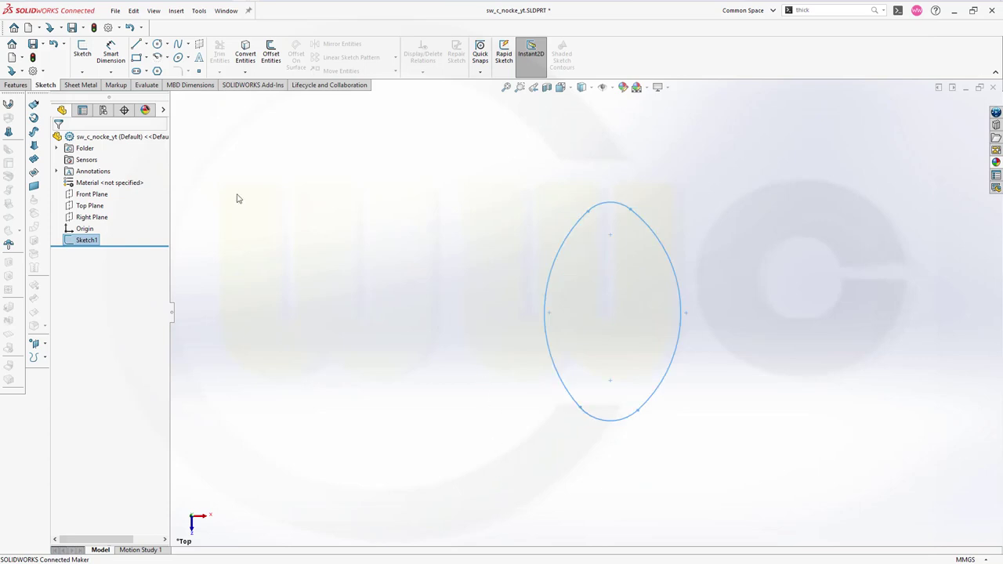
left_click(82, 49)
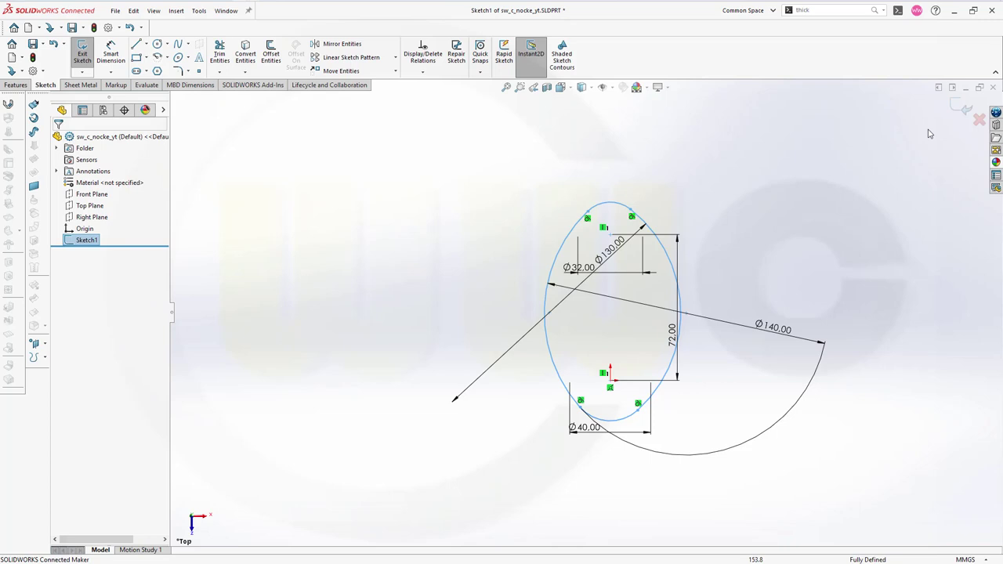
left_click(979, 120)
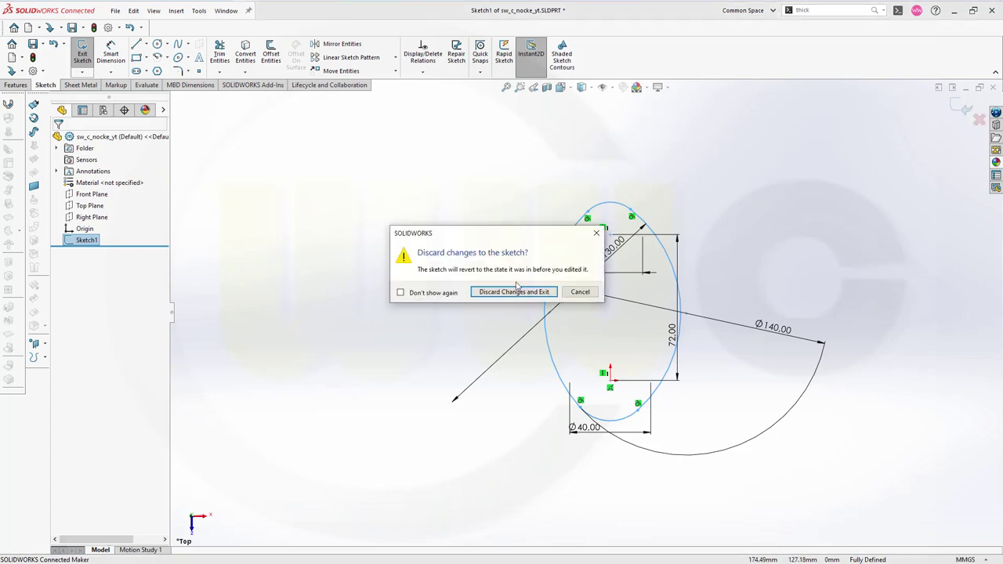
left_click(514, 292)
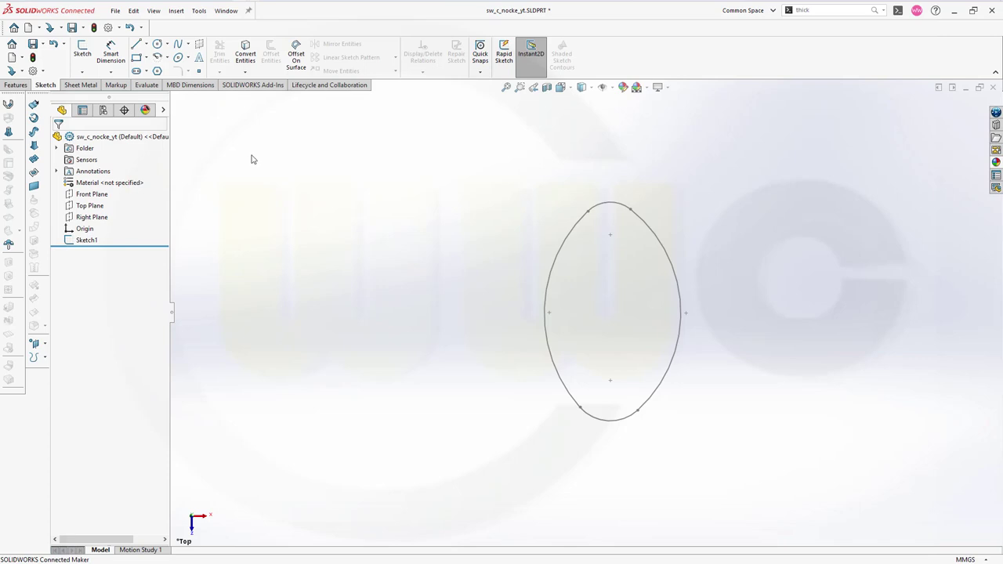
left_click(82, 50)
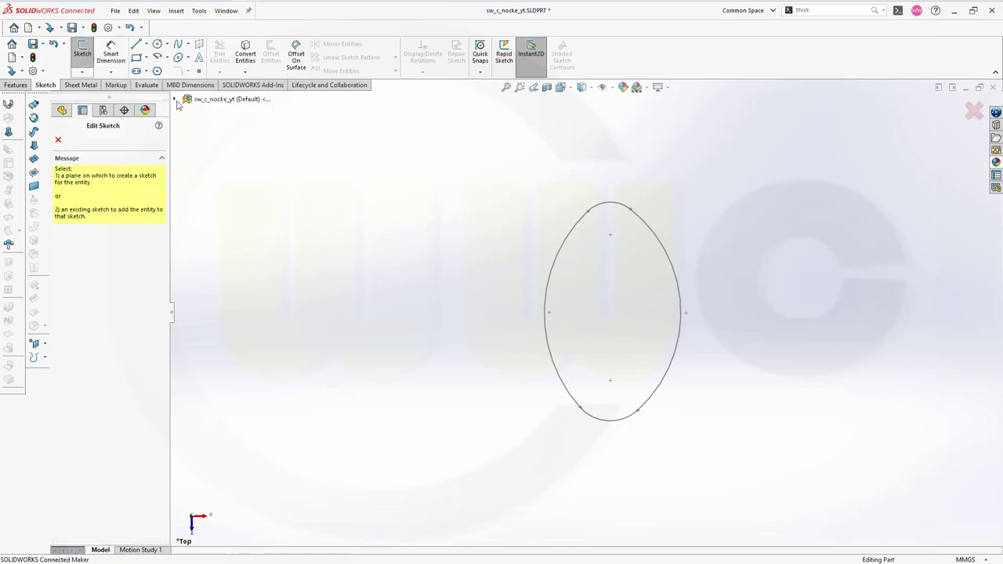
- Place the new sketch on the Top Plane and draw a circle centred on the origin
left_click(177, 101)
left_click(217, 168)
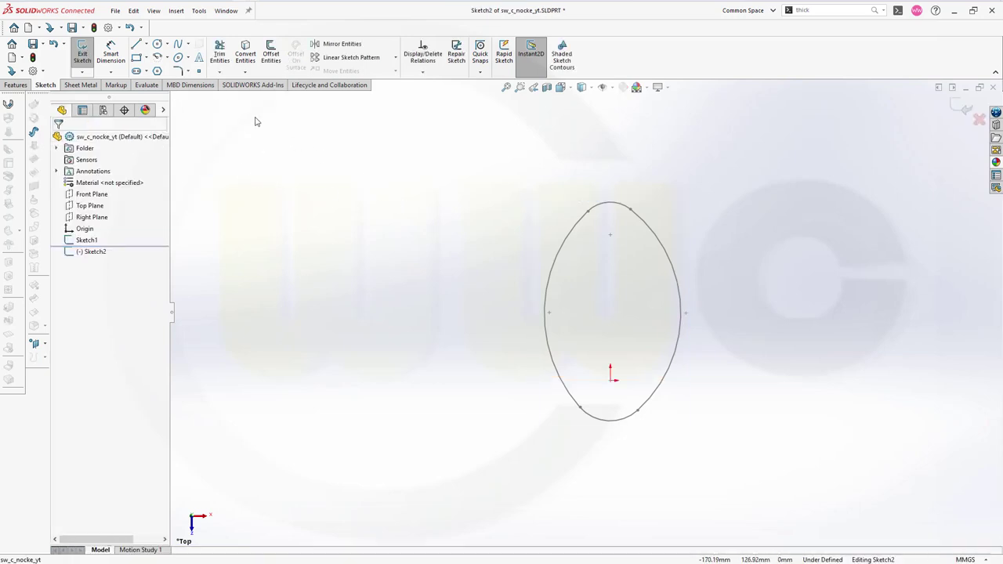
left_click(158, 45)
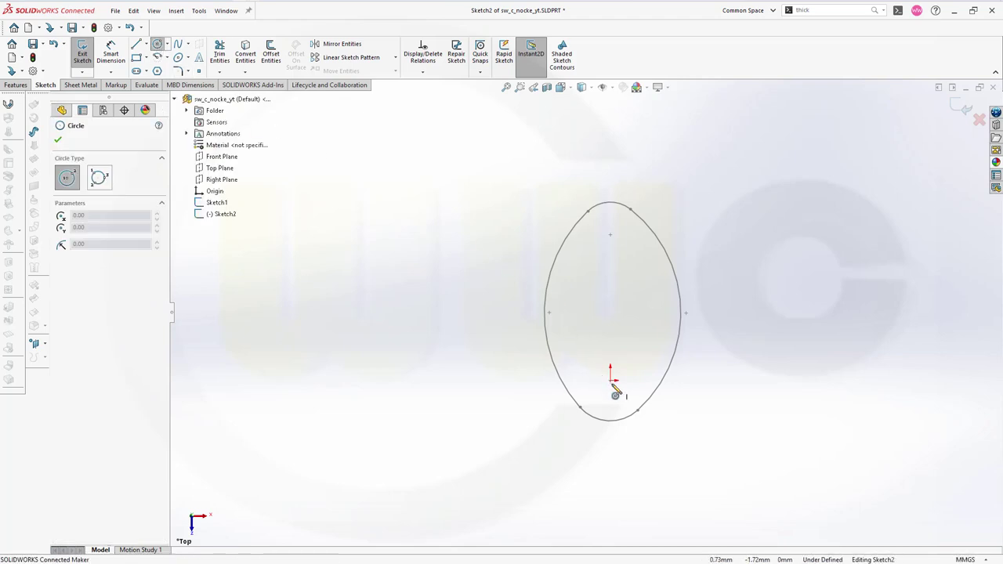
left_click(610, 381)
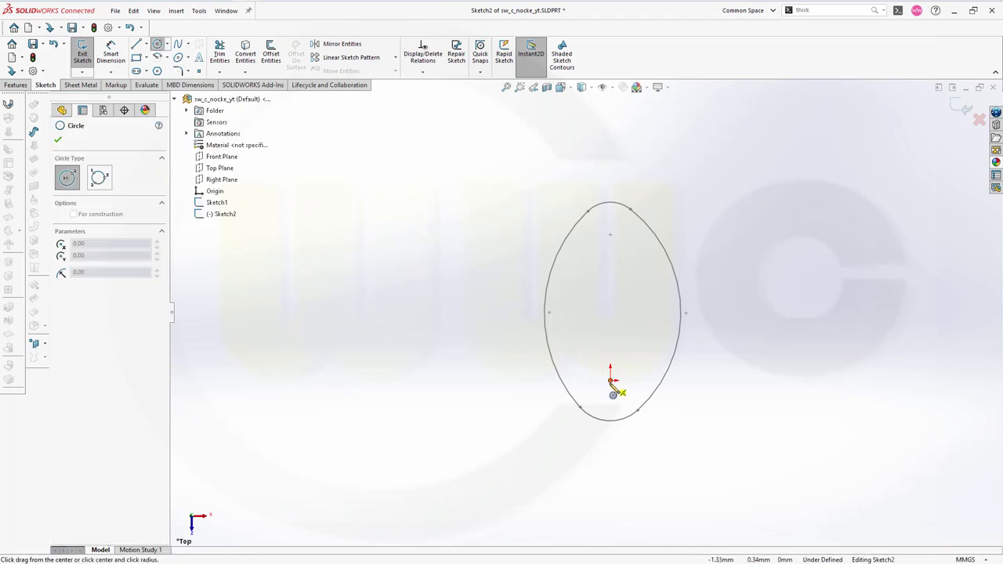
left_click(691, 423)
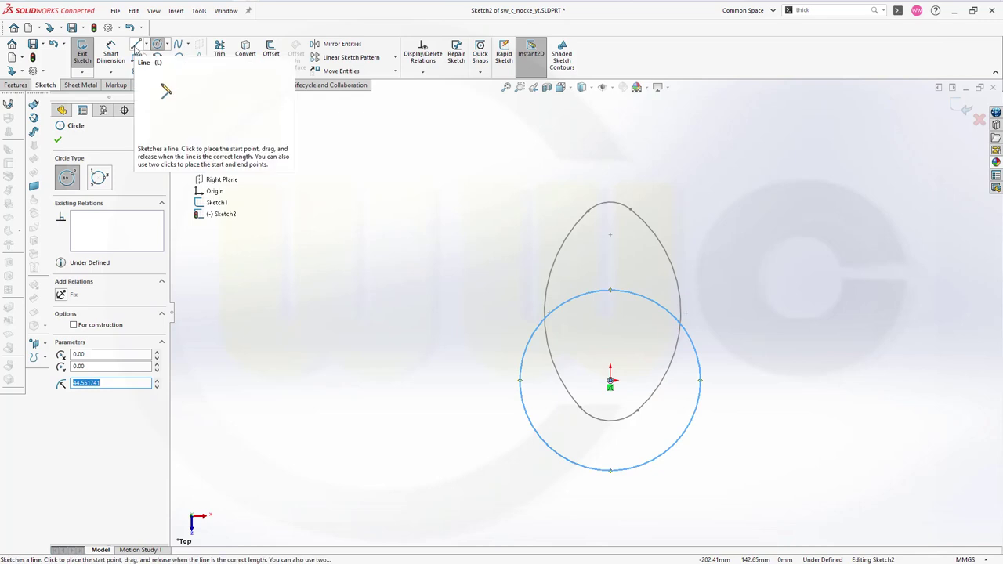
left_click(702, 389)
left_click(699, 391)
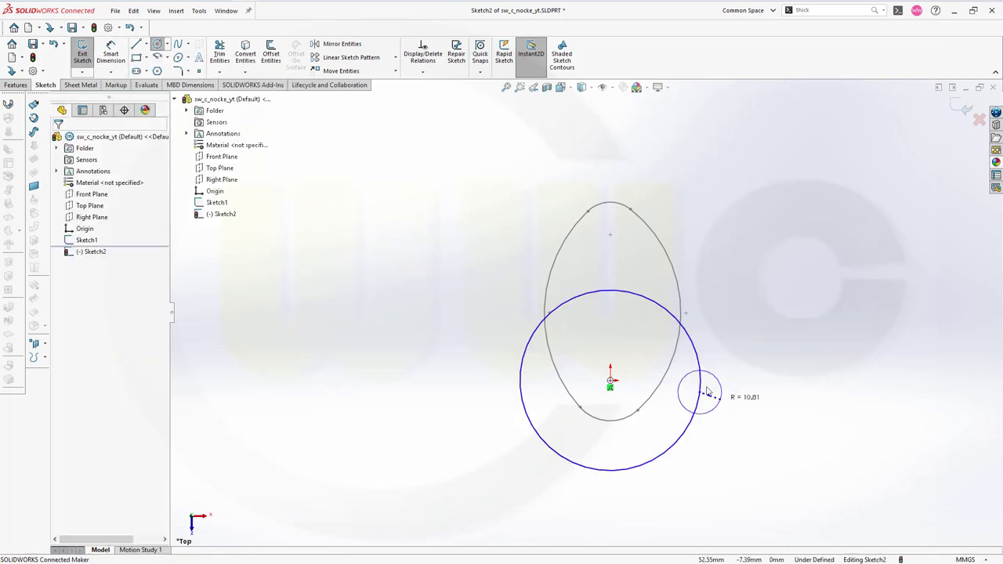
key("Escape")
- Dimension the origin circle to a 40 mm diameter
left_click(110, 52)
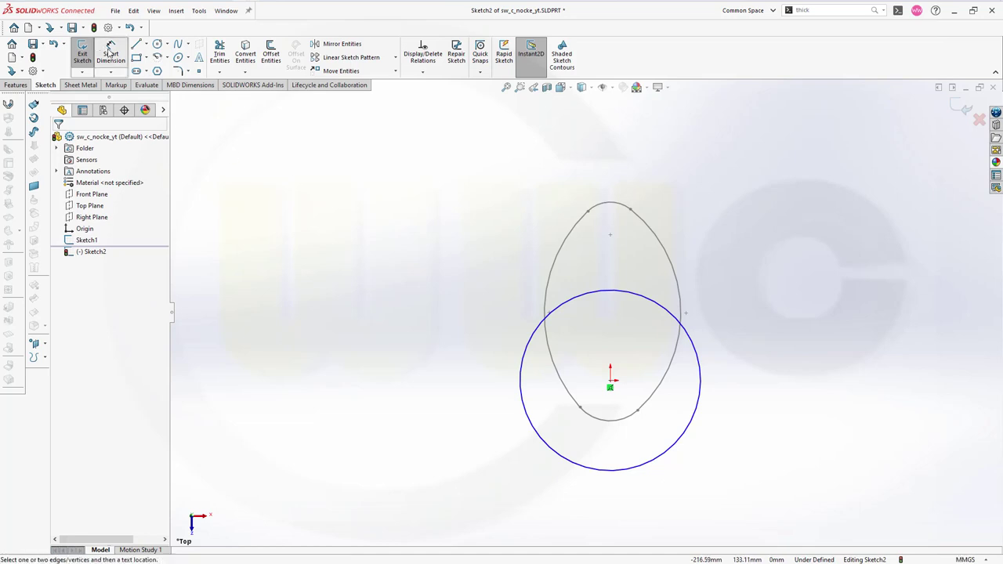
key("Escape")
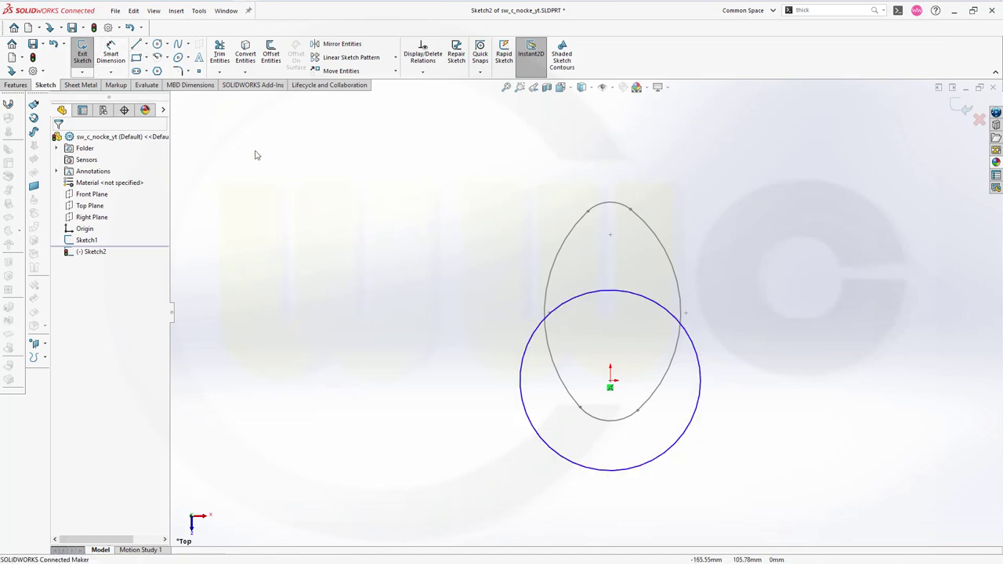
left_click(110, 52)
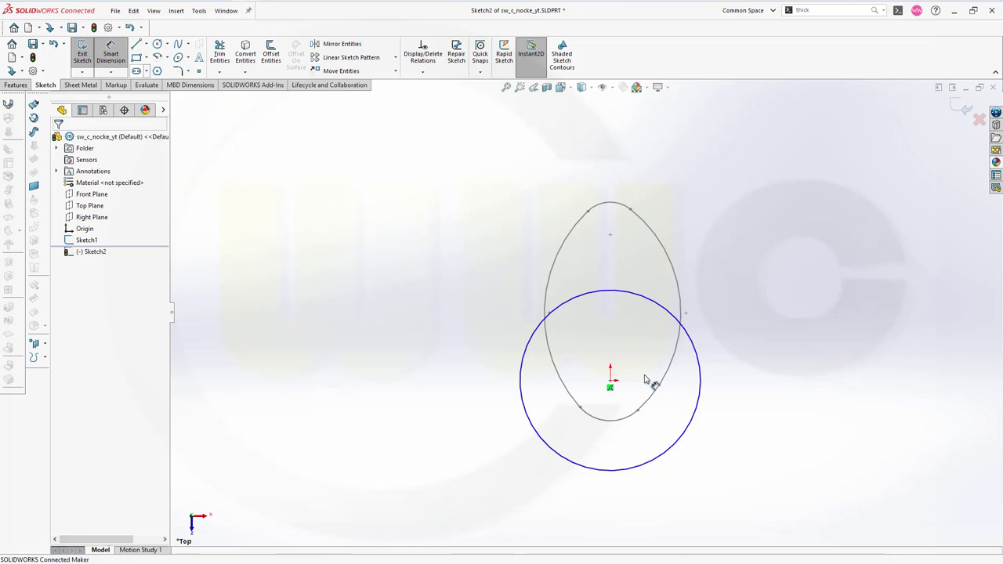
left_click(690, 430)
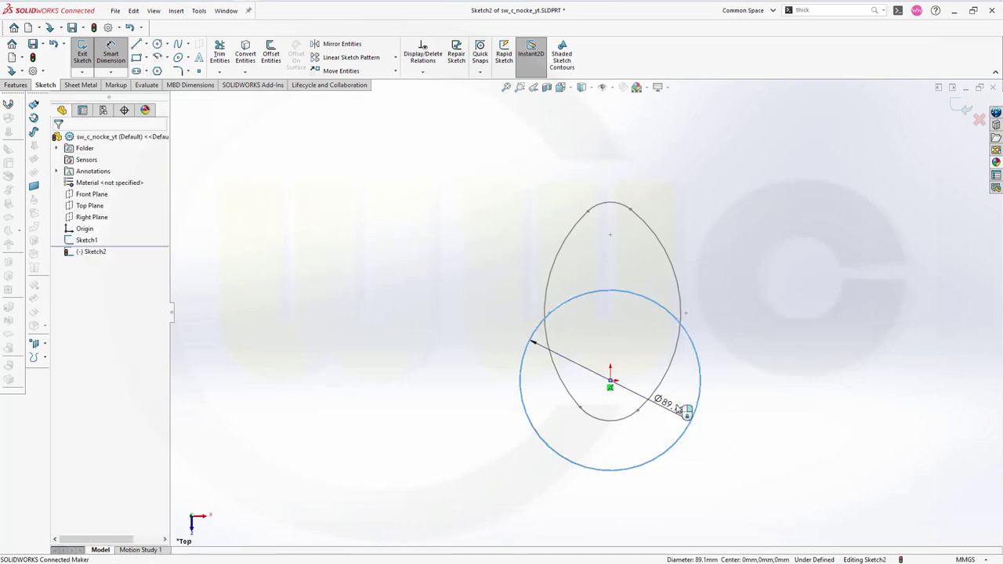
left_click(671, 409)
type("40")
key("Return")
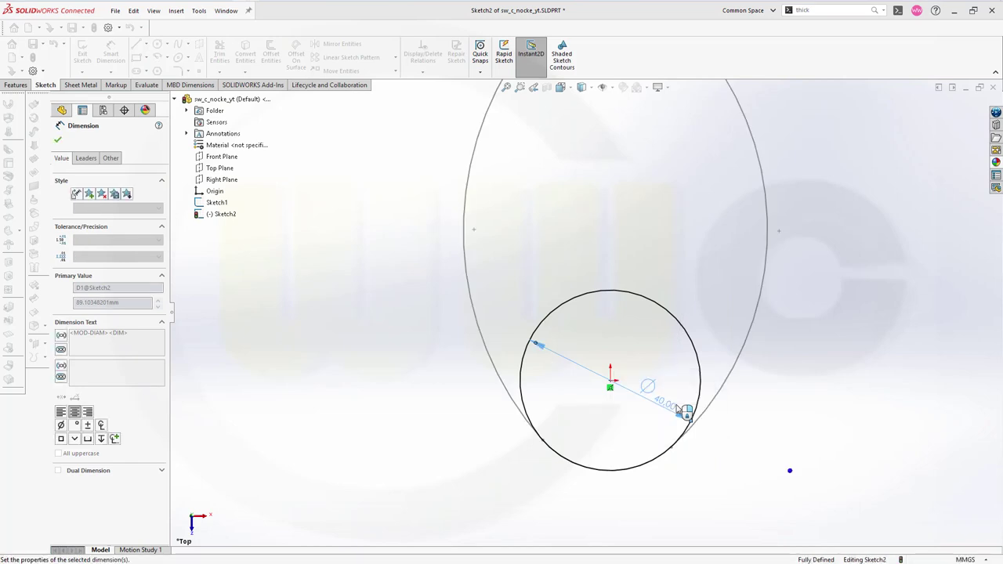
key("Escape")
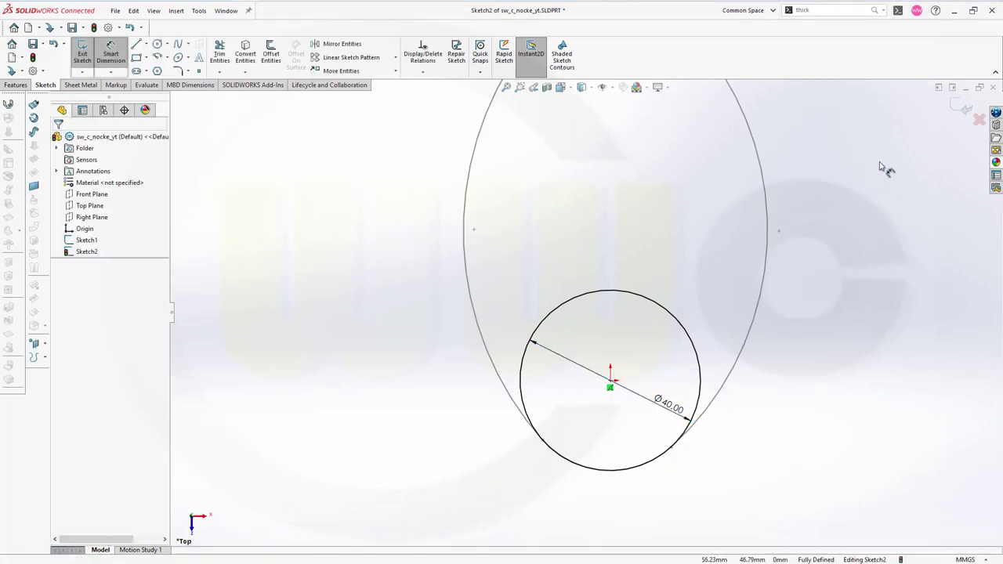
- Exit the Ø40 circle sketch and orbit the view to see both outlines in 3D
left_click(962, 109)
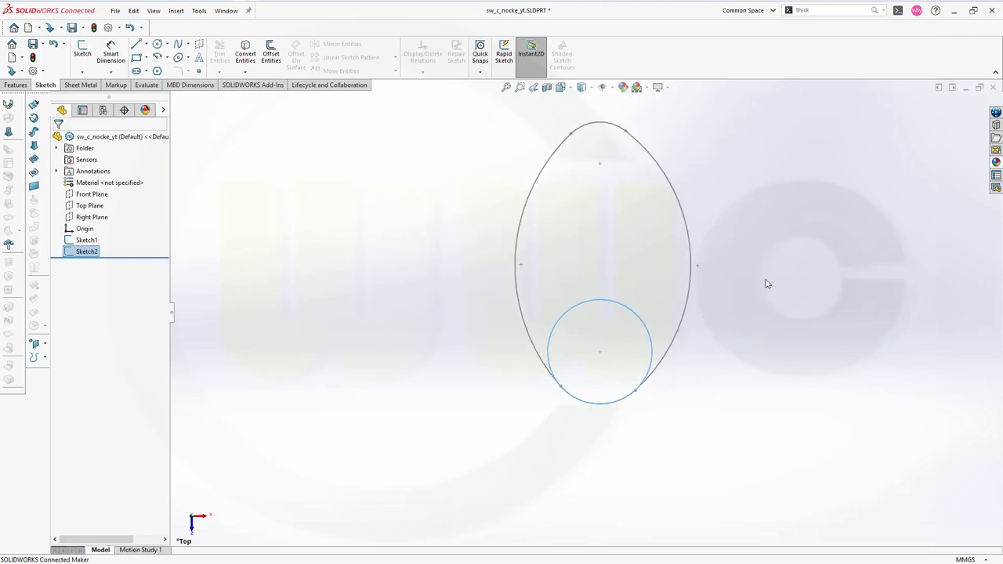
mouse_move(767, 284)
middle_mouse_down()
mouse_move(707, 264)
mouse_move(705, 295)
mouse_move(734, 271)
middle_mouse_up()
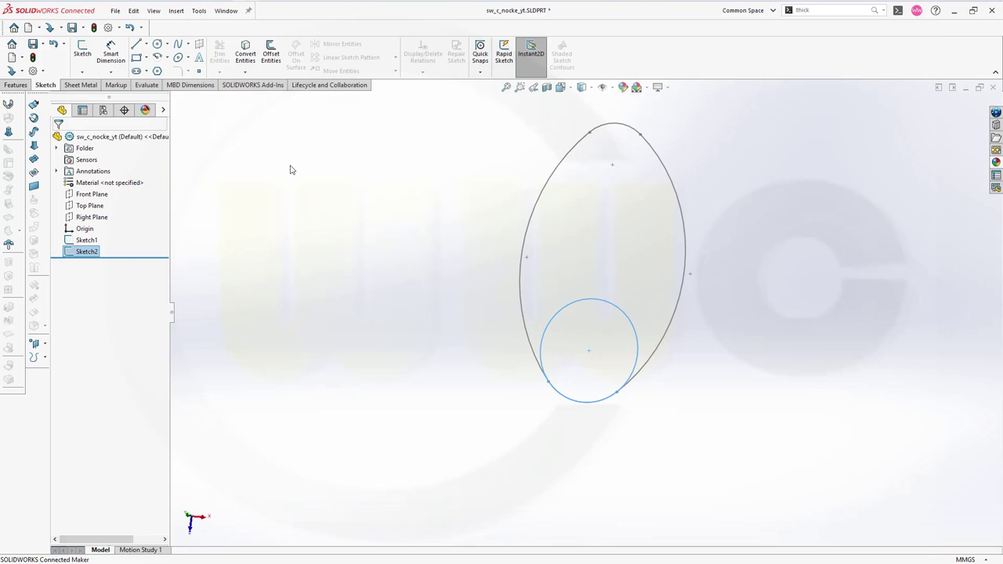
left_click(224, 146)
mouse_move(224, 147)
middle_mouse_down()
mouse_move(286, 170)
mouse_move(282, 155)
middle_mouse_up()
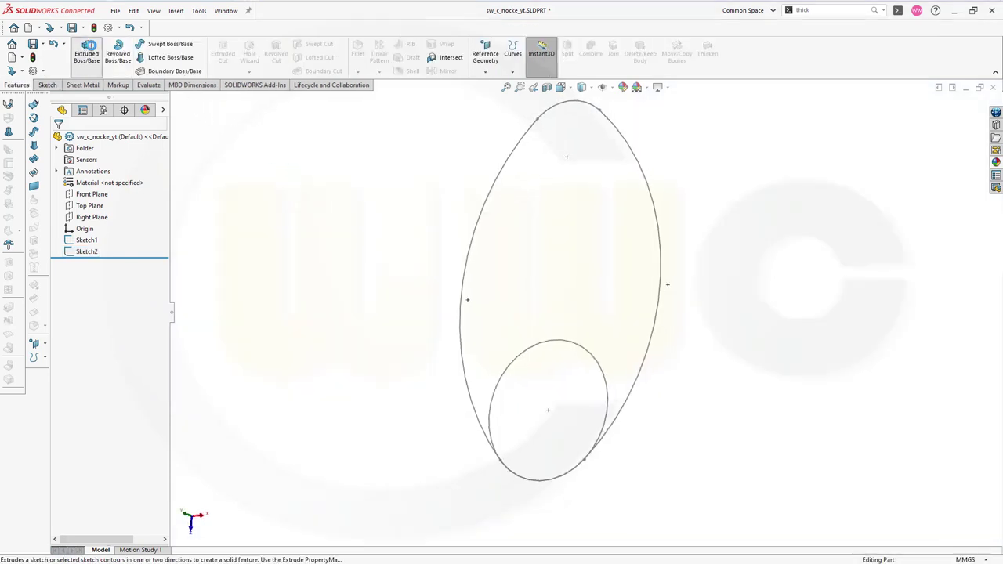
- Extrude the egg outline 10 mm mid-plane as a 10 mm thin wall thickened inward
left_click(87, 50)
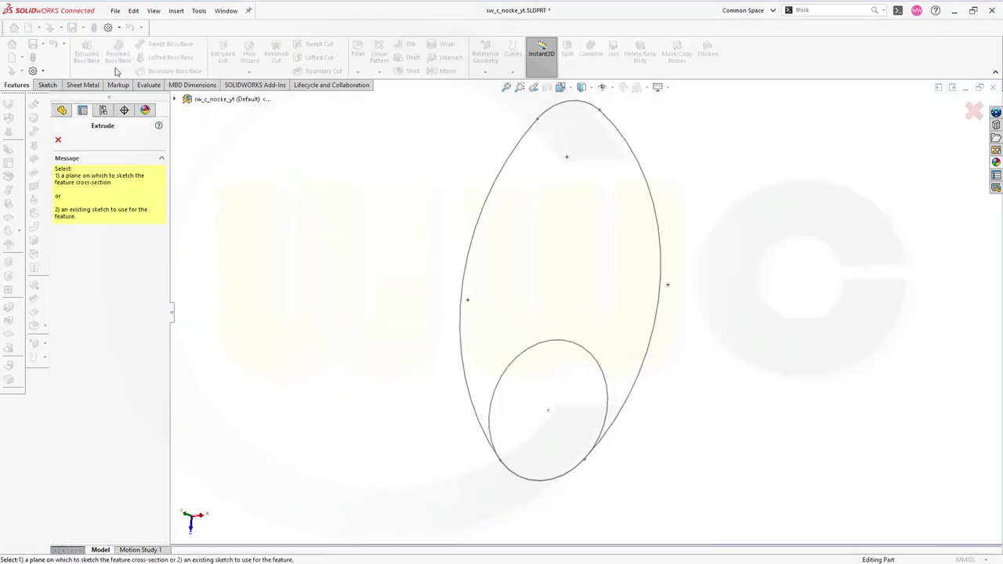
left_click(470, 259)
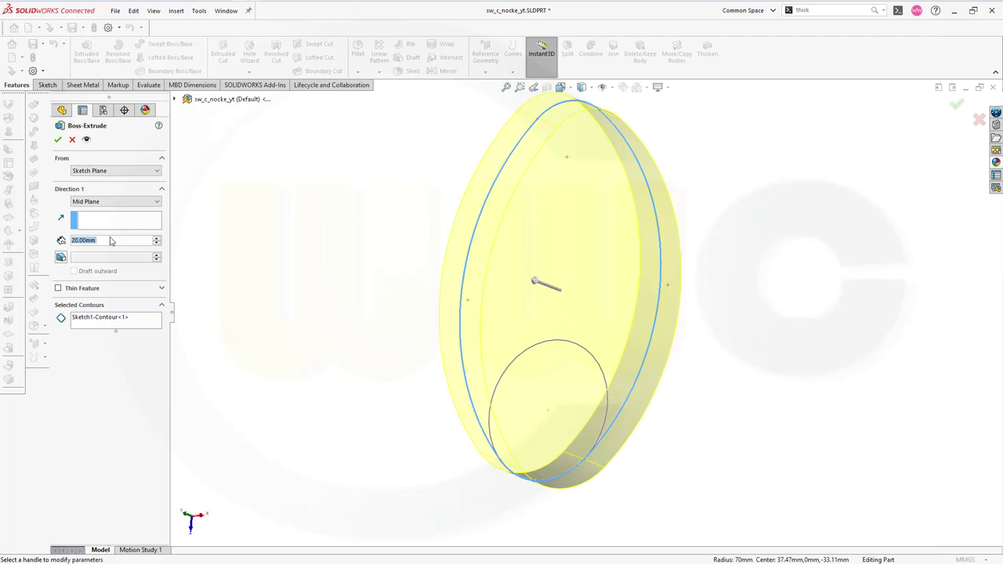
type("10")
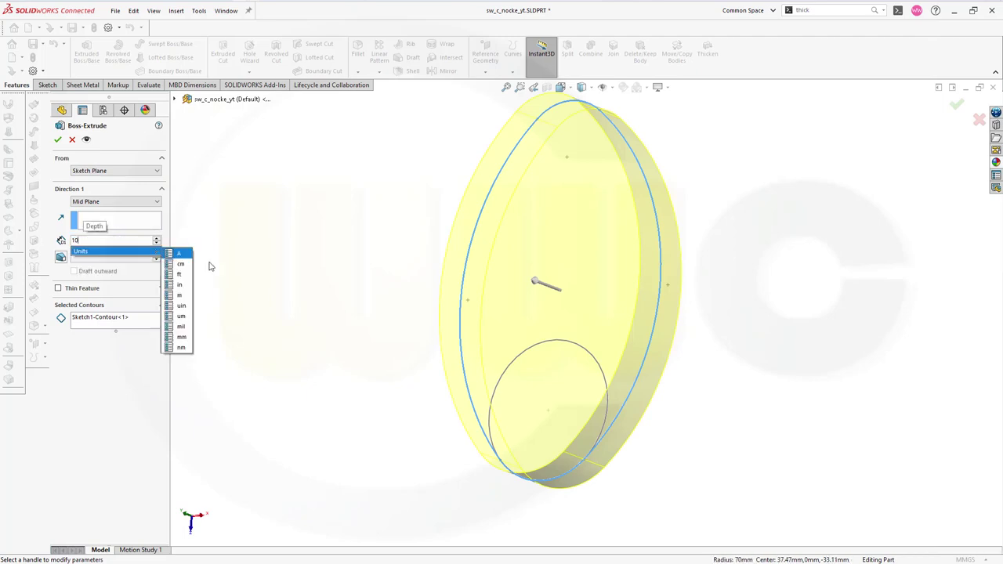
left_click(274, 360)
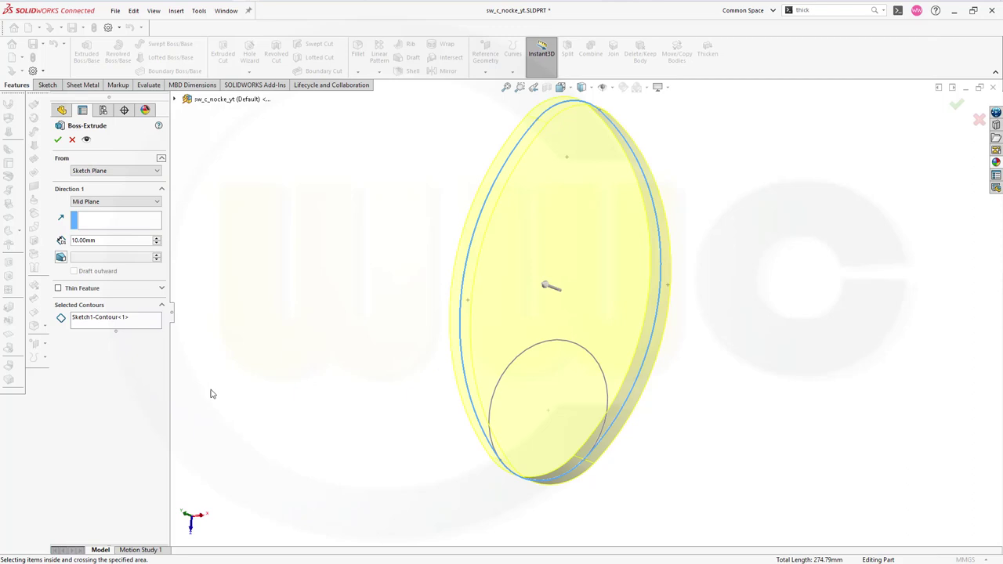
left_click(58, 290)
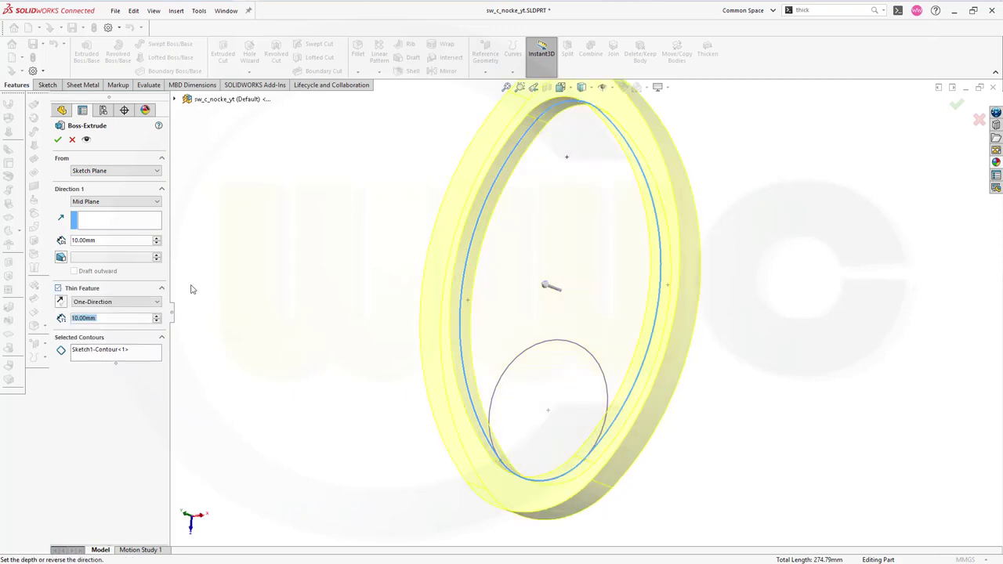
left_click(61, 302)
left_click(59, 141)
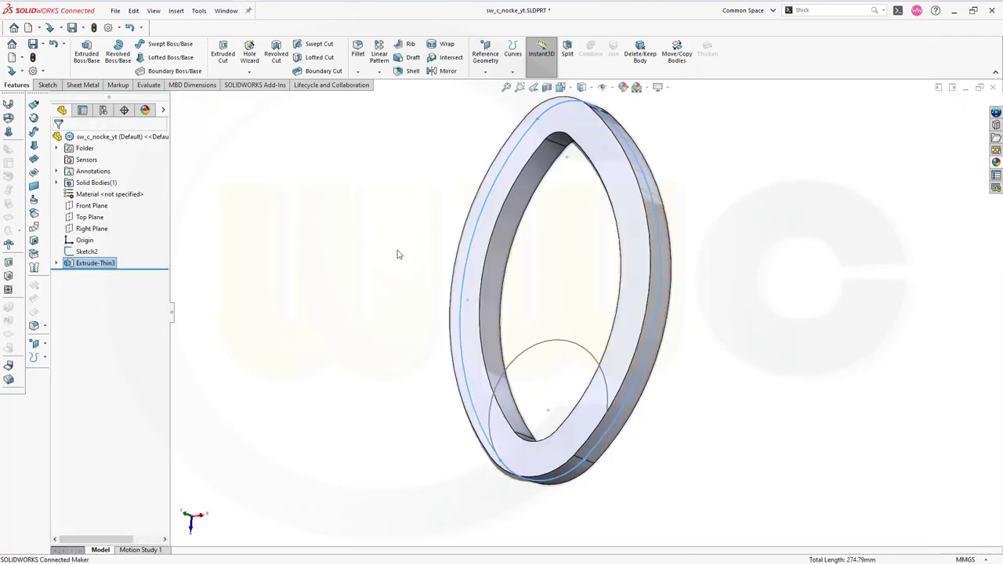
- Extrude Sketch1 5 mm mid-plane as a web (Boss-Extrude5) filling the egg-shaped ring
mouse_move(396, 239)
middle_mouse_down()
mouse_move(362, 258)
mouse_move(415, 282)
mouse_move(423, 235)
mouse_move(396, 236)
middle_mouse_up()
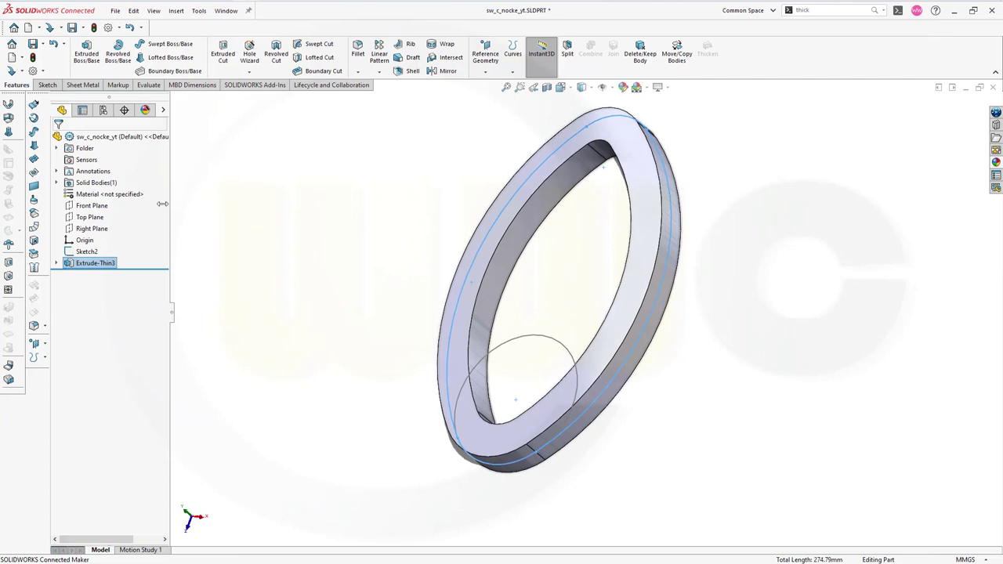
left_click(56, 265)
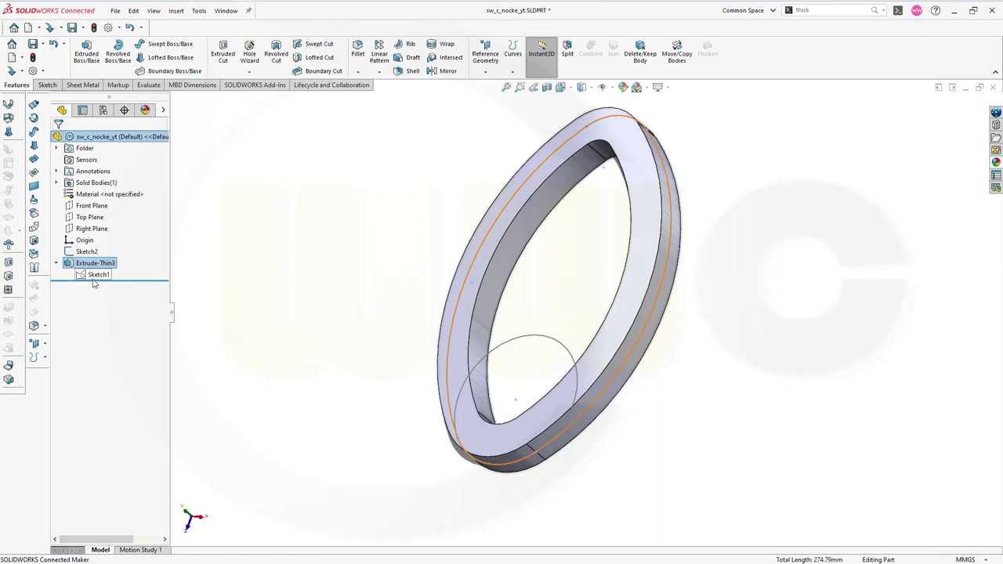
left_click(99, 275)
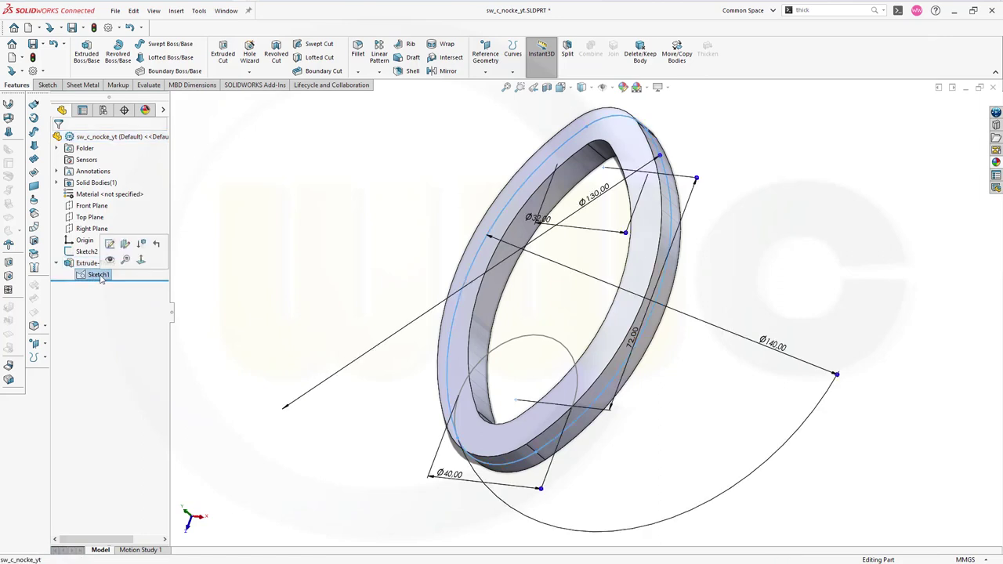
left_click(87, 52)
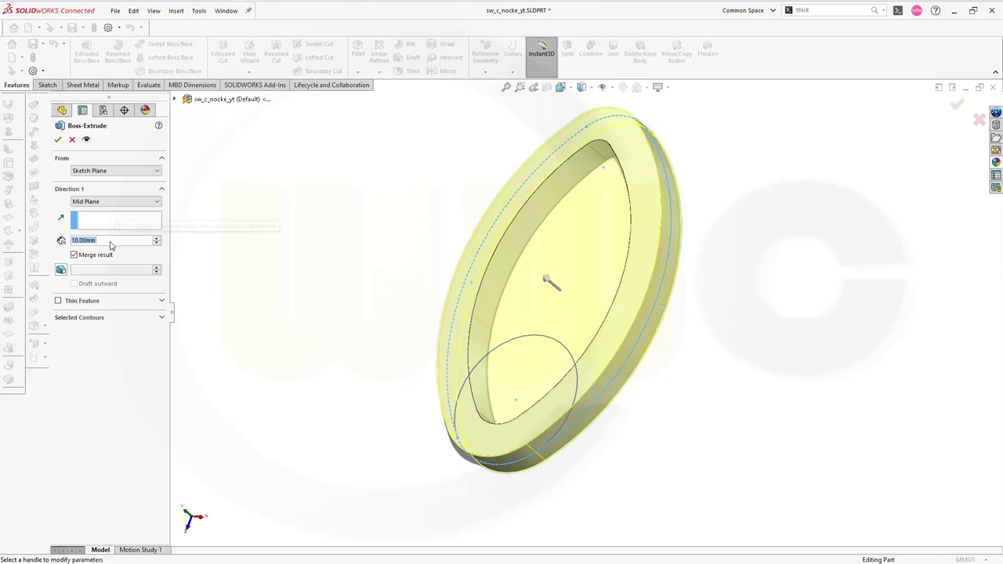
type("5")
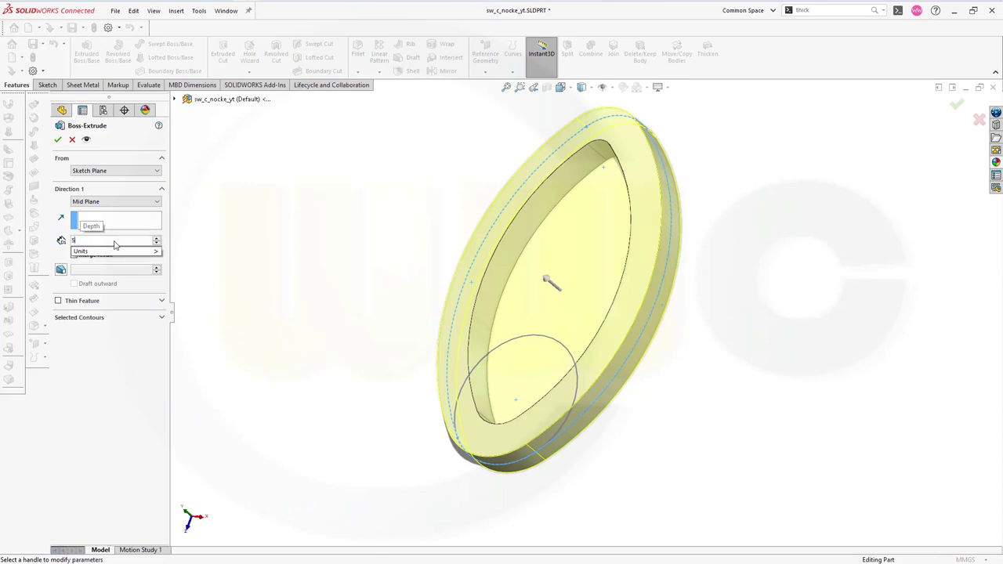
key("Return")
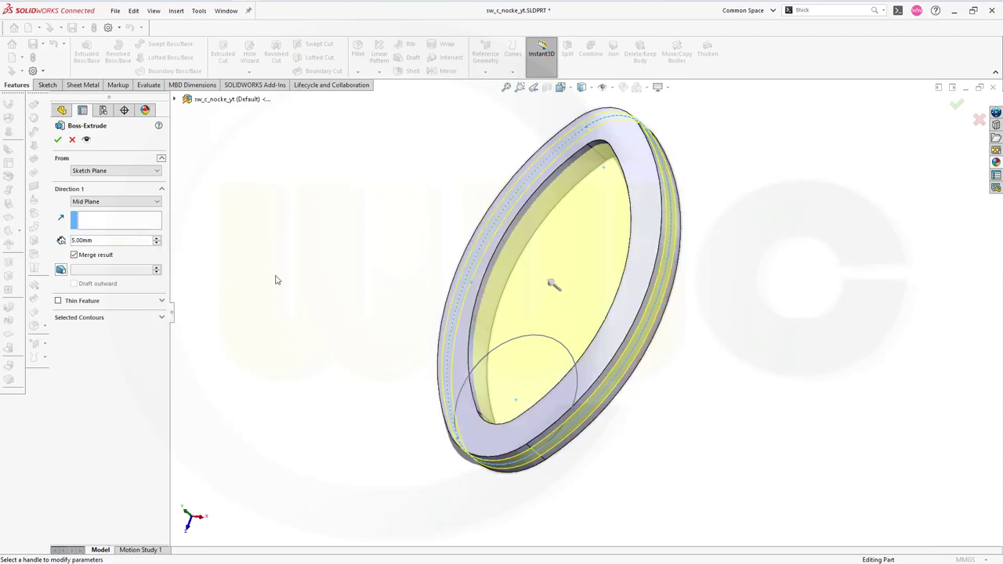
left_click(58, 140)
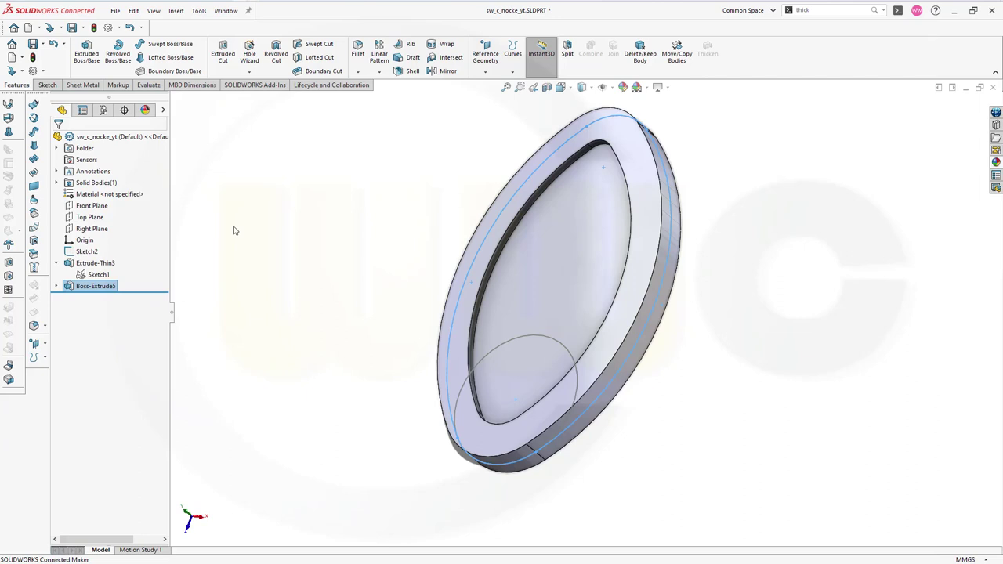
- Extrude Sketch2's Ø40 circle 20 mm mid-plane into the hub cylinder Boss-Extrude6
left_click(197, 214)
left_click(87, 252)
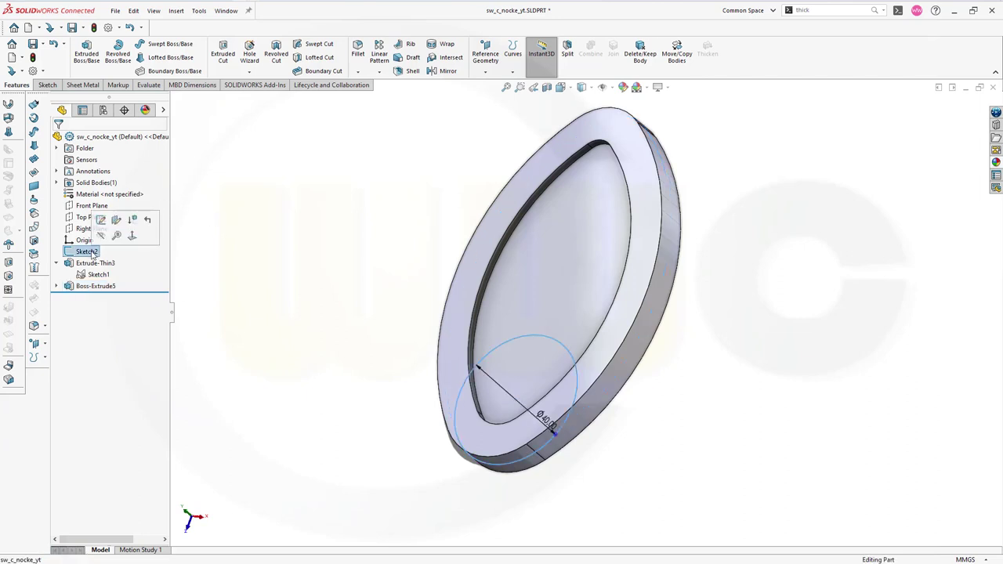
left_click(86, 52)
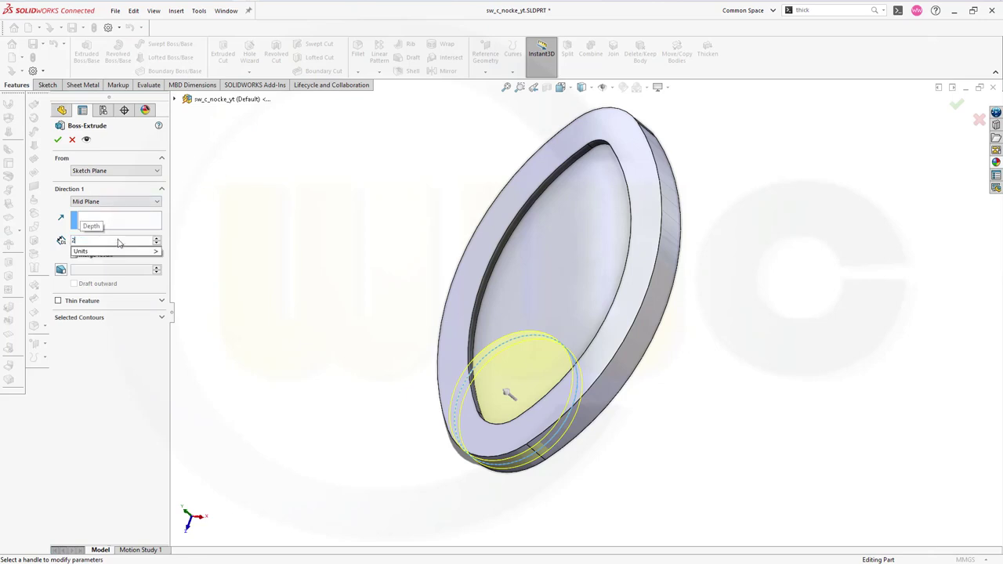
type("20")
key("Return")
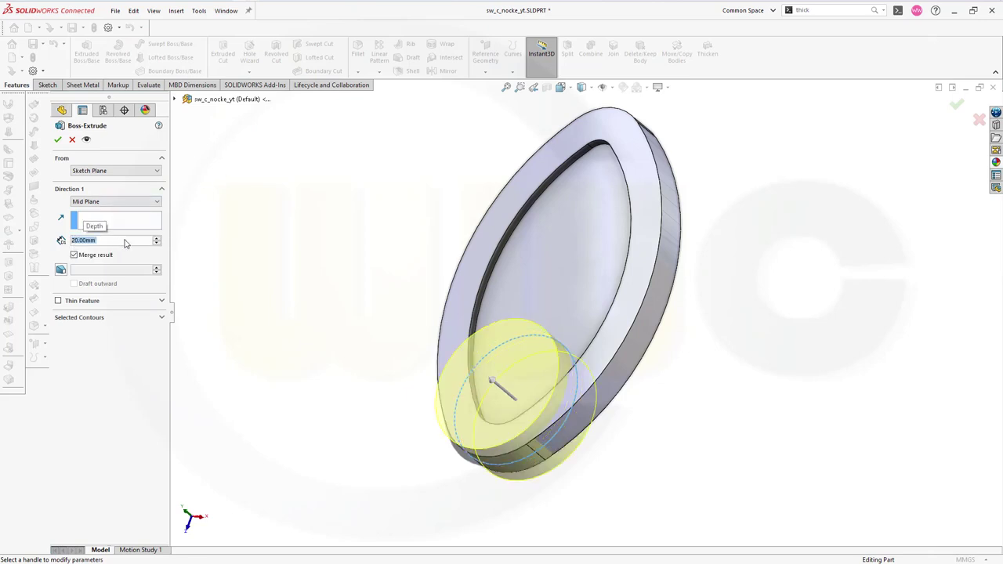
left_click(58, 140)
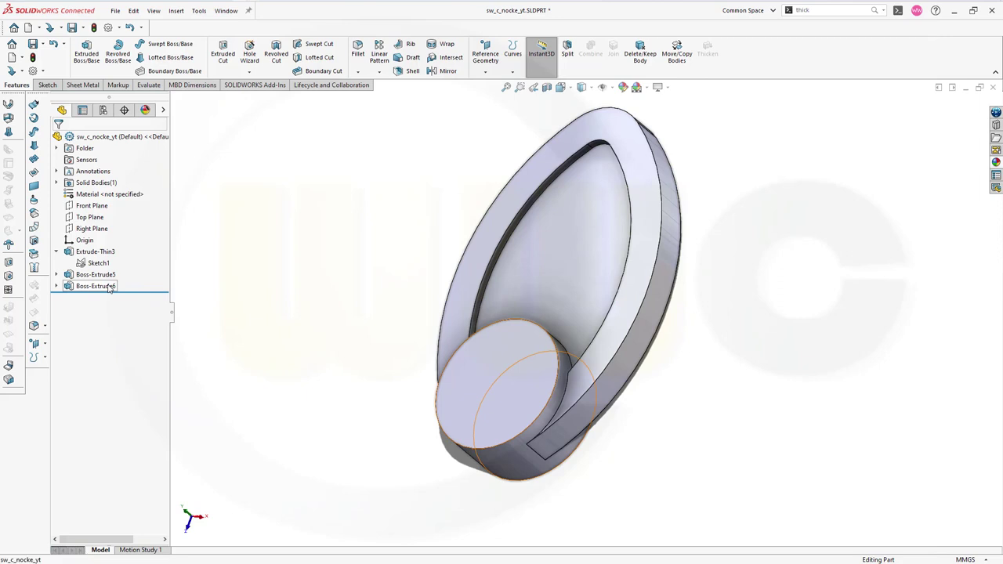
- Reorder Boss-Extrude6 ahead of Boss-Extrude5, leaving the rollback bar hiding the web
left_click(110, 286)
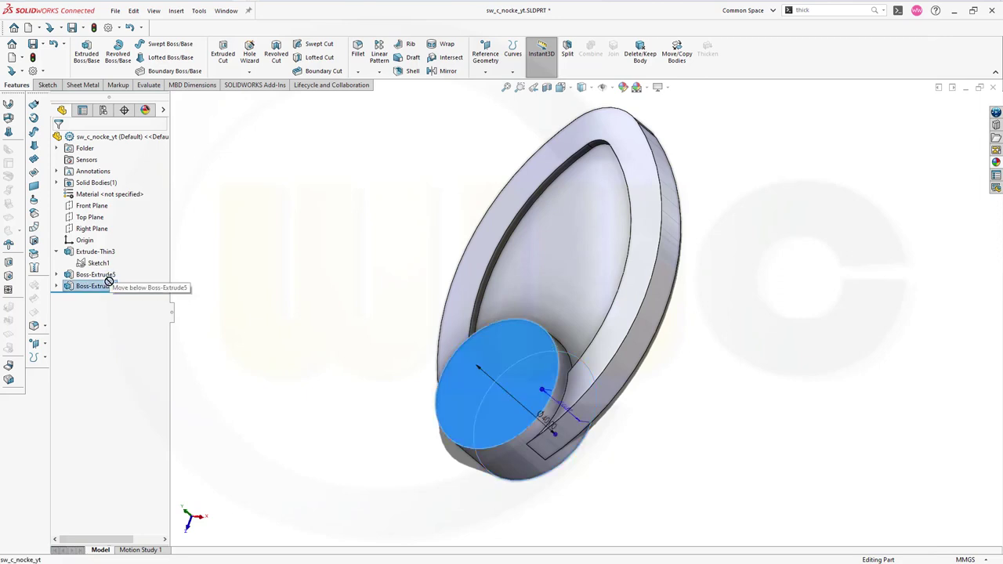
left_click(110, 285)
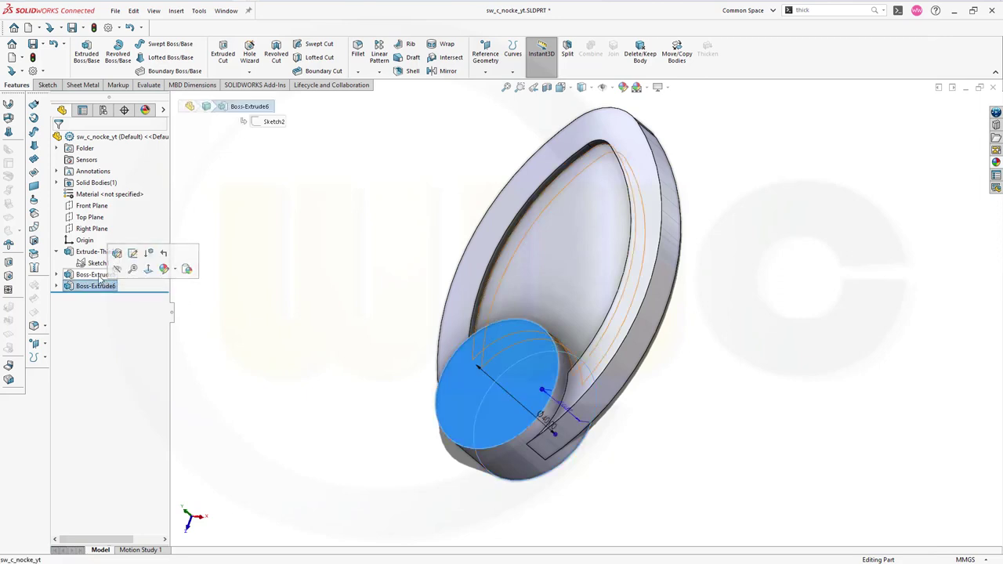
left_click_drag(100, 282, 137, 283)
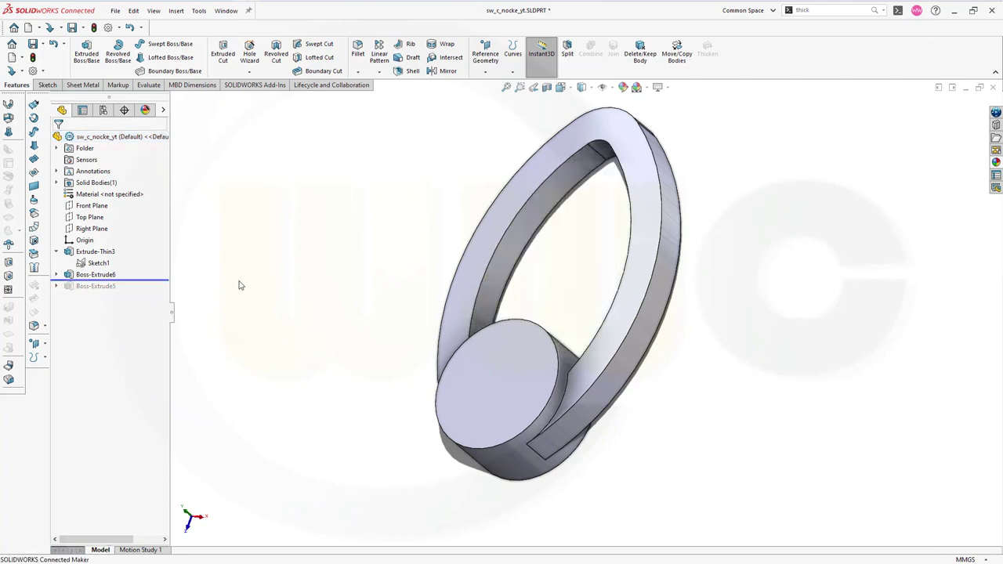
middle_click_drag(366, 232, 374, 339)
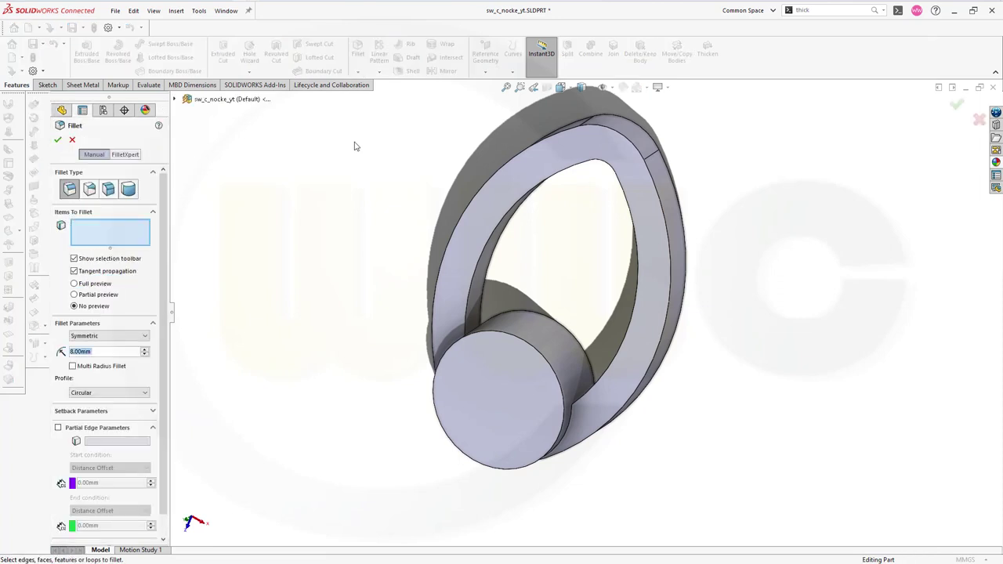
- Fillet the two boss-to-ring edges at 8 mm, then roll forward to restore the web
middle_click_drag(481, 293, 553, 310)
left_click(478, 317)
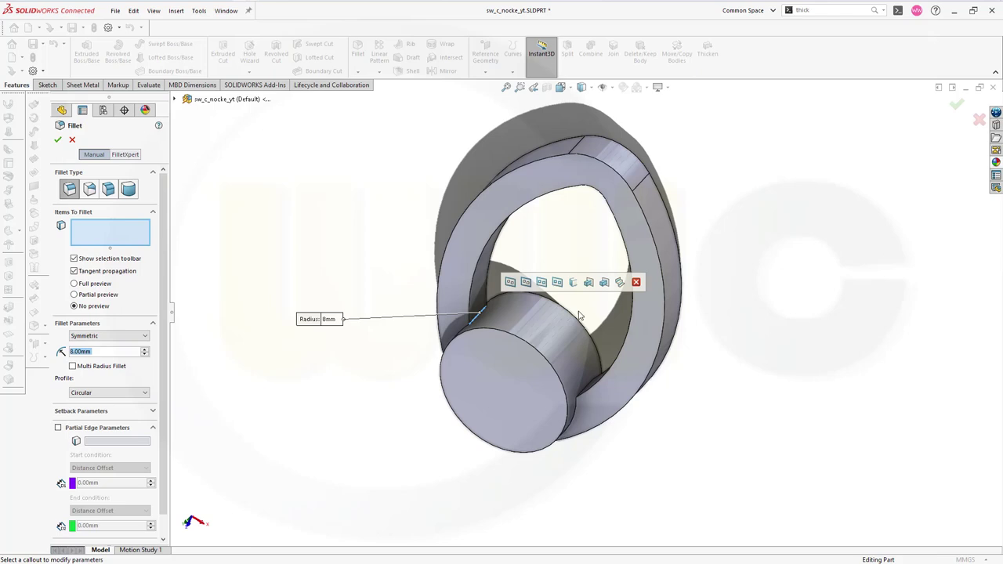
left_click(592, 385)
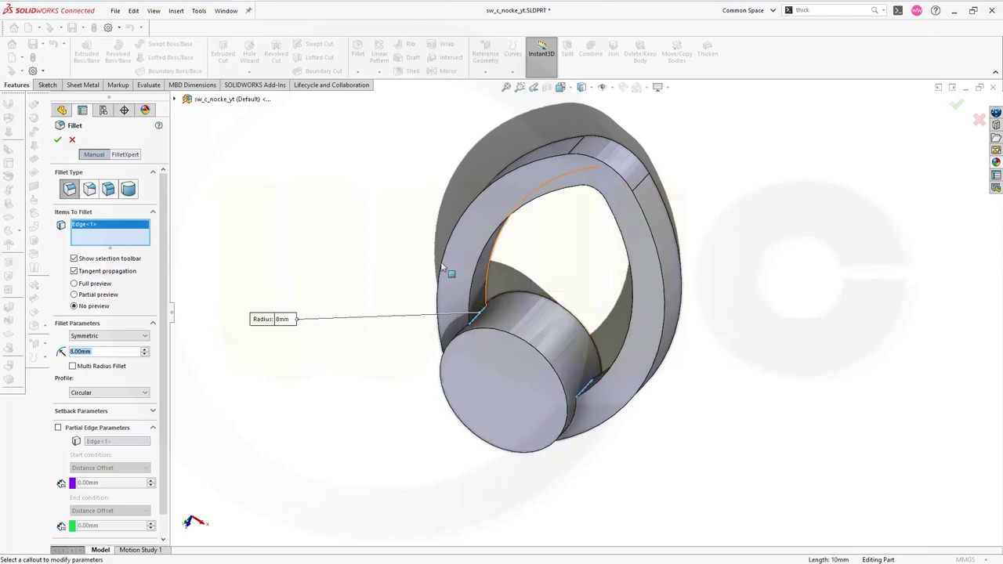
left_click(58, 140)
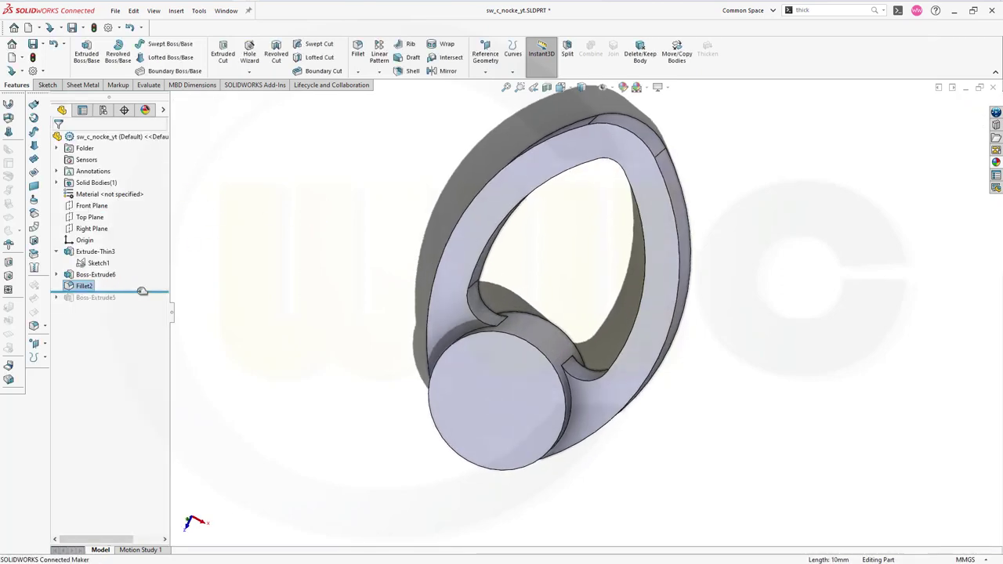
left_click_drag(141, 292, 142, 310)
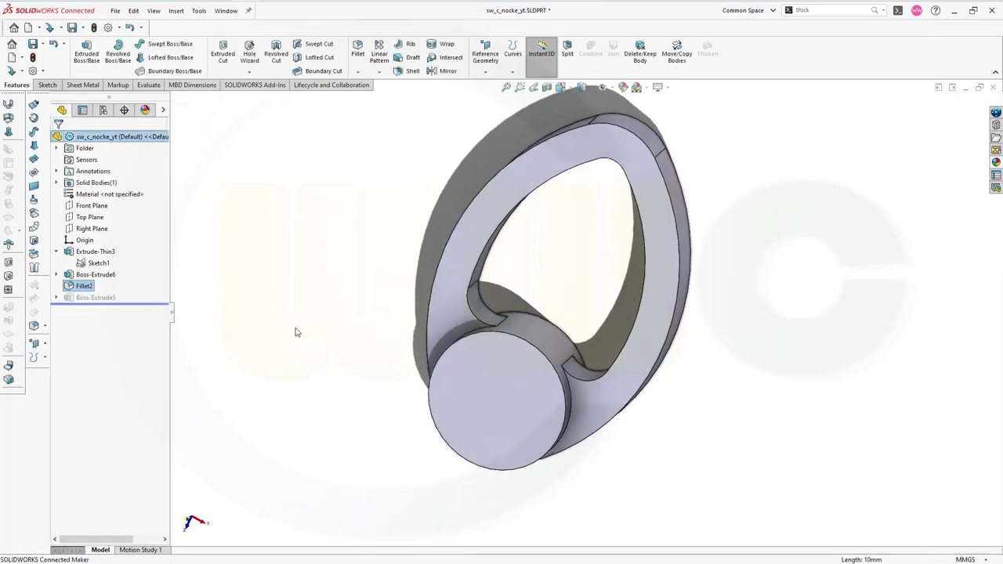
middle_click_drag(350, 279, 351, 176)
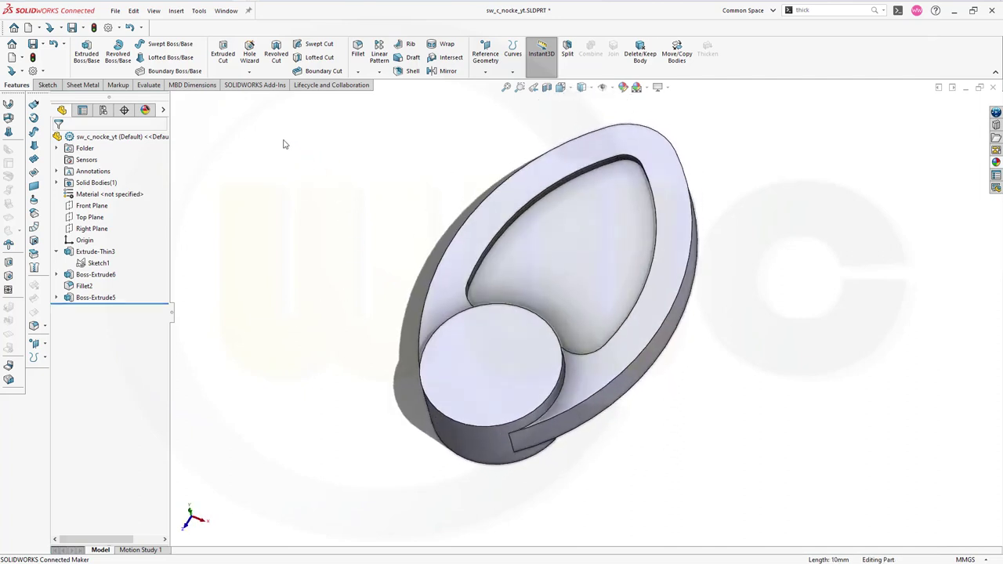
- Bore a Ø20 simple Up To Next hole at the centre of the boss face
left_click(250, 53)
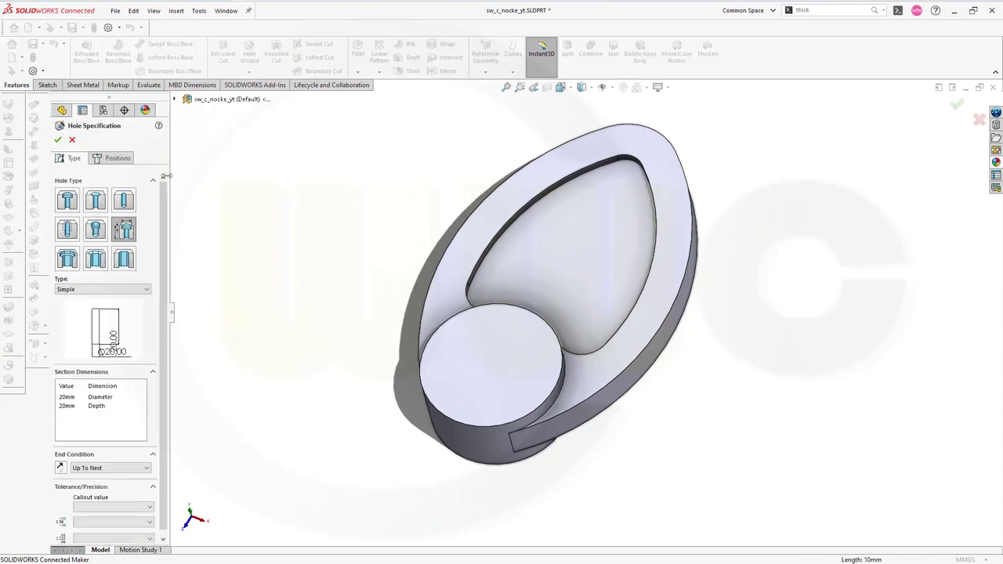
left_click(110, 160)
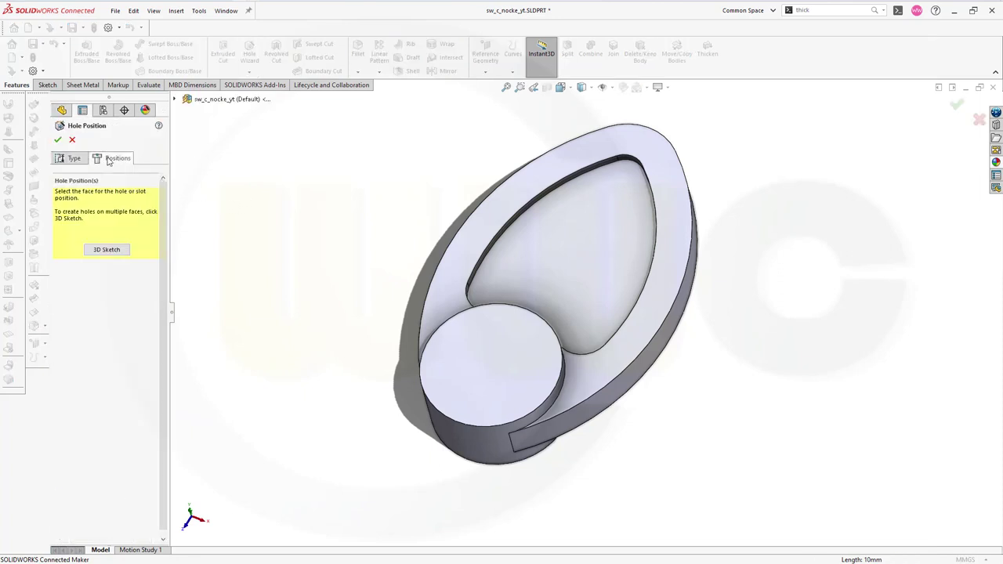
left_click(111, 251)
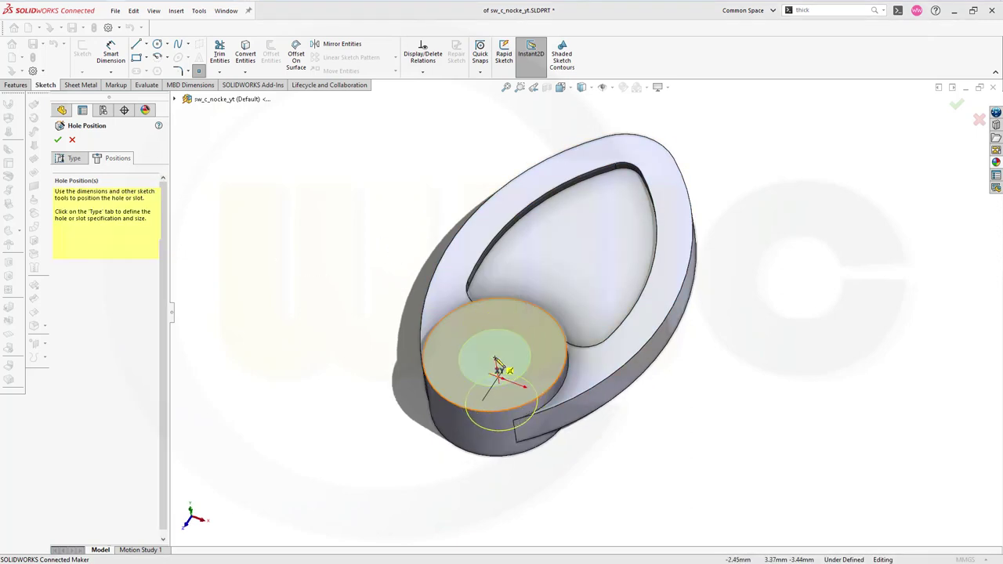
left_click(494, 357)
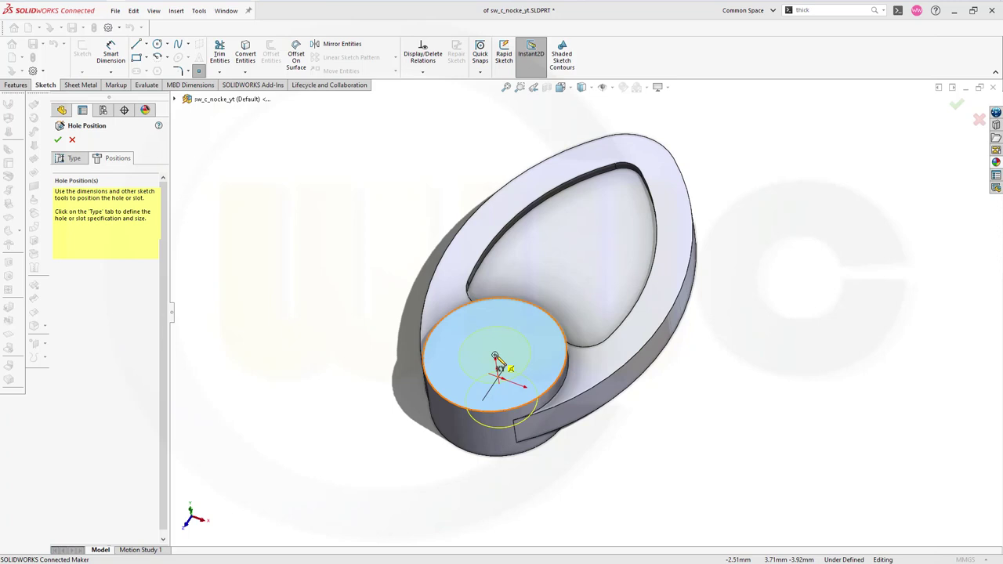
left_click(495, 356)
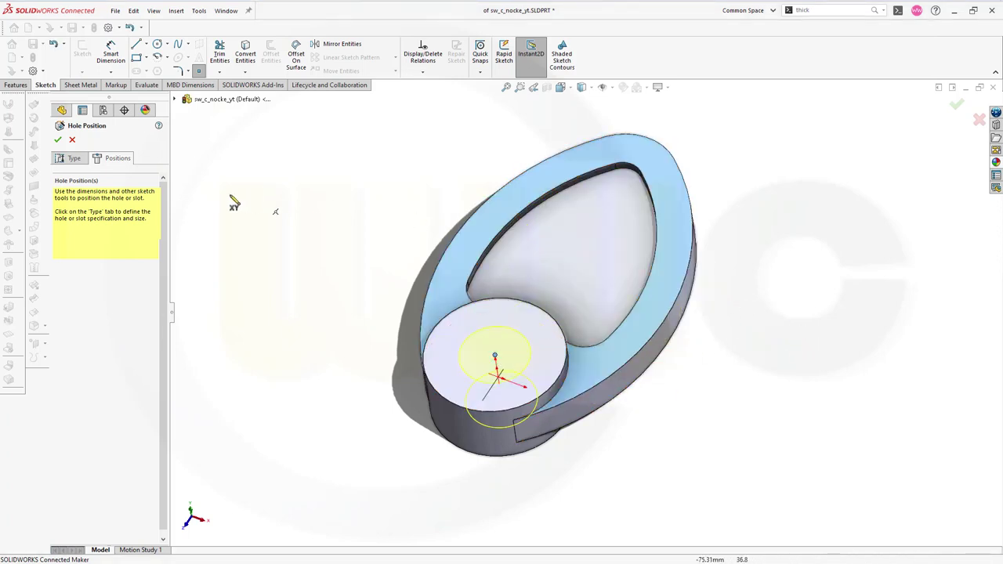
left_click(74, 160)
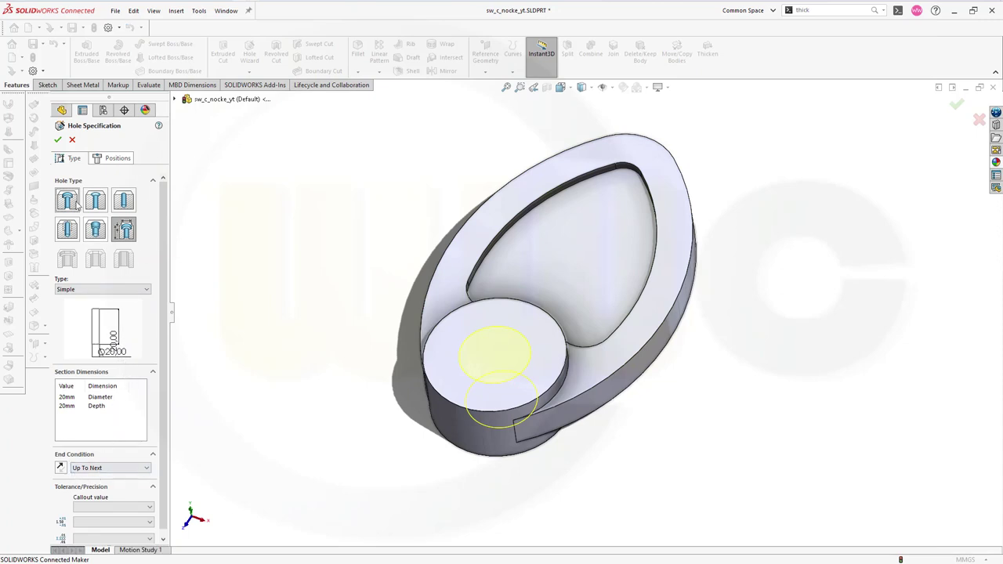
left_click(58, 141)
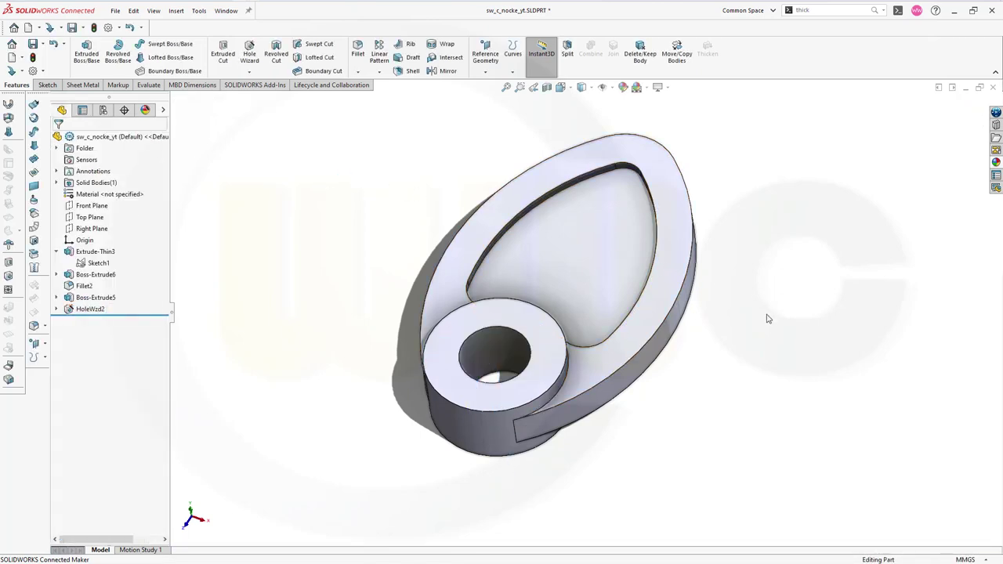
middle_click_drag(764, 345, 745, 358)
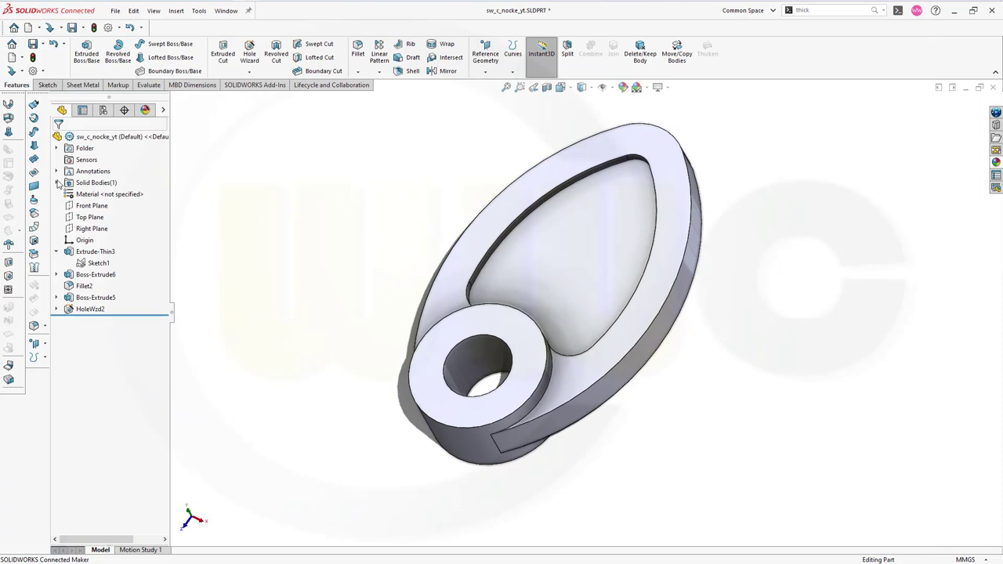
- Hide the cam's solid body
left_click(56, 183)
right_click(114, 195)
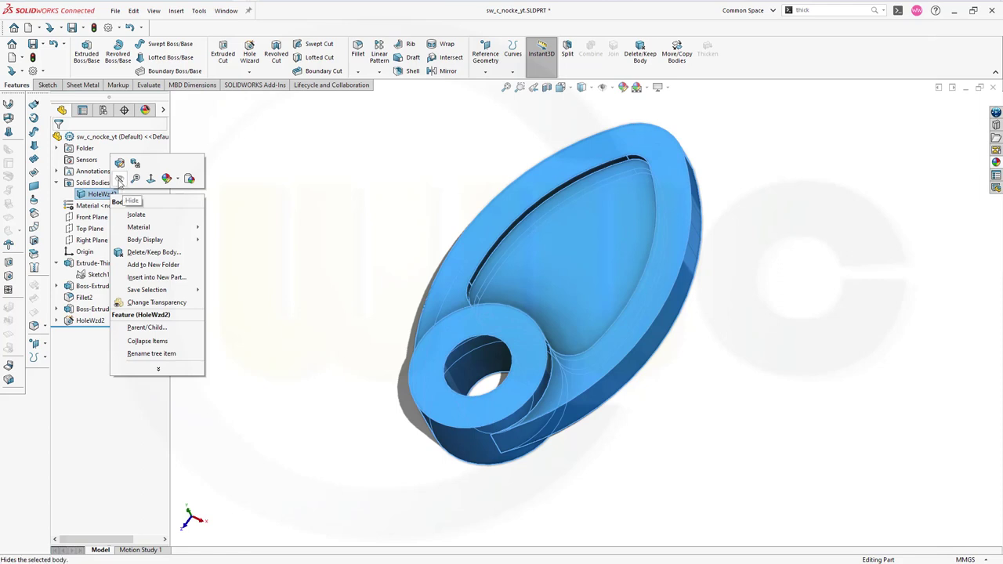
left_click(120, 179)
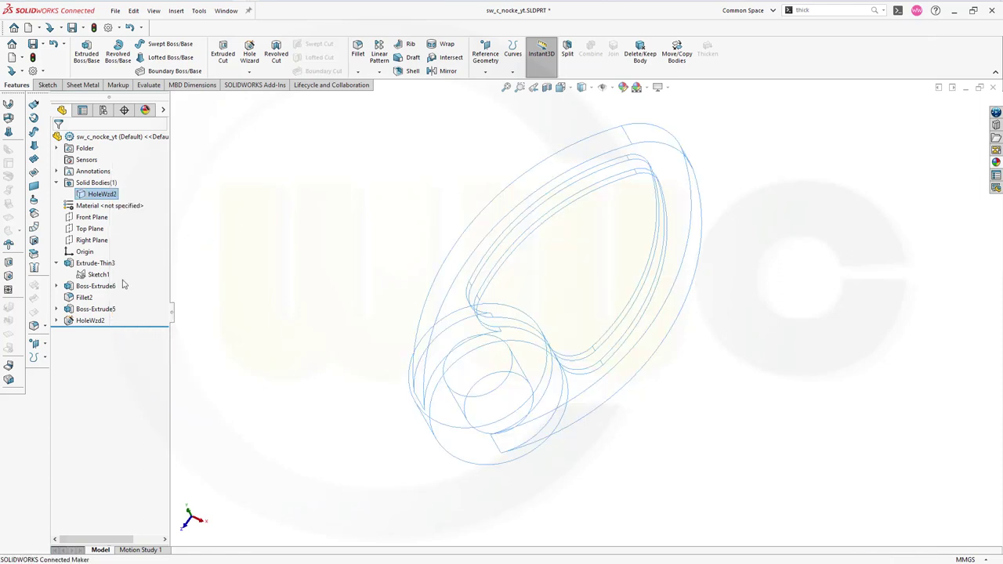
- Show Sketch1's egg-shaped outline and check the Sketch2 circle's visibility
left_click(94, 275)
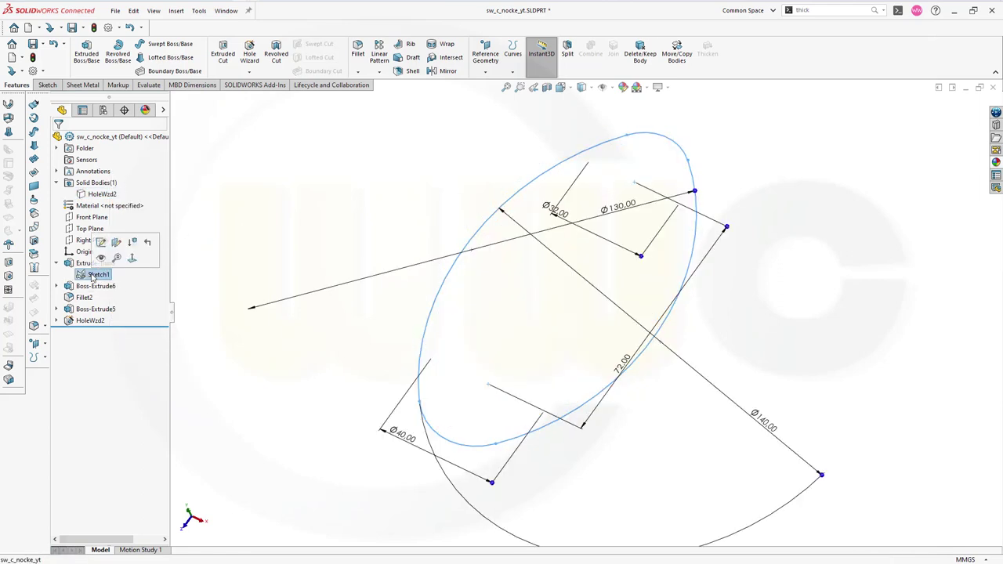
left_click(102, 258)
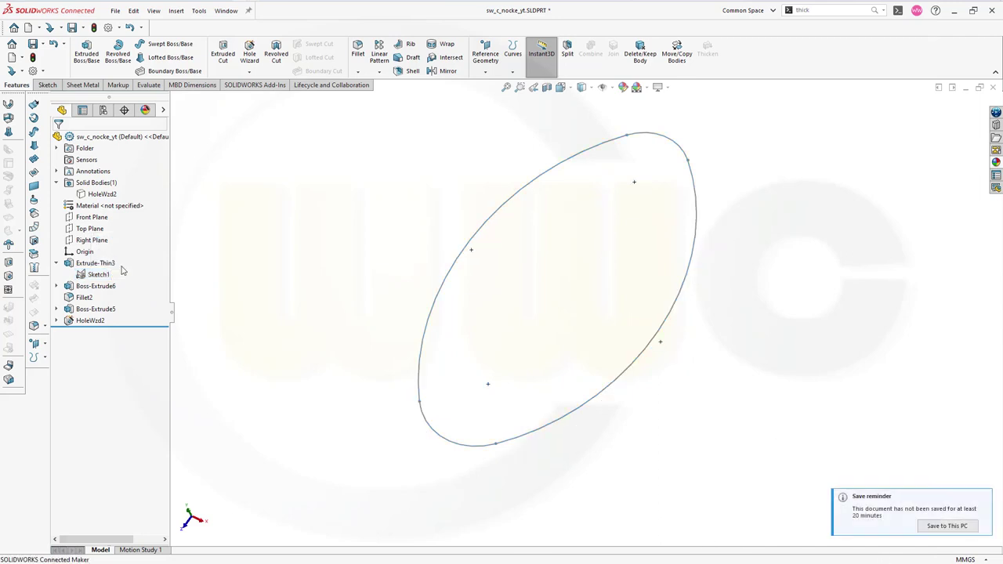
left_click(57, 286)
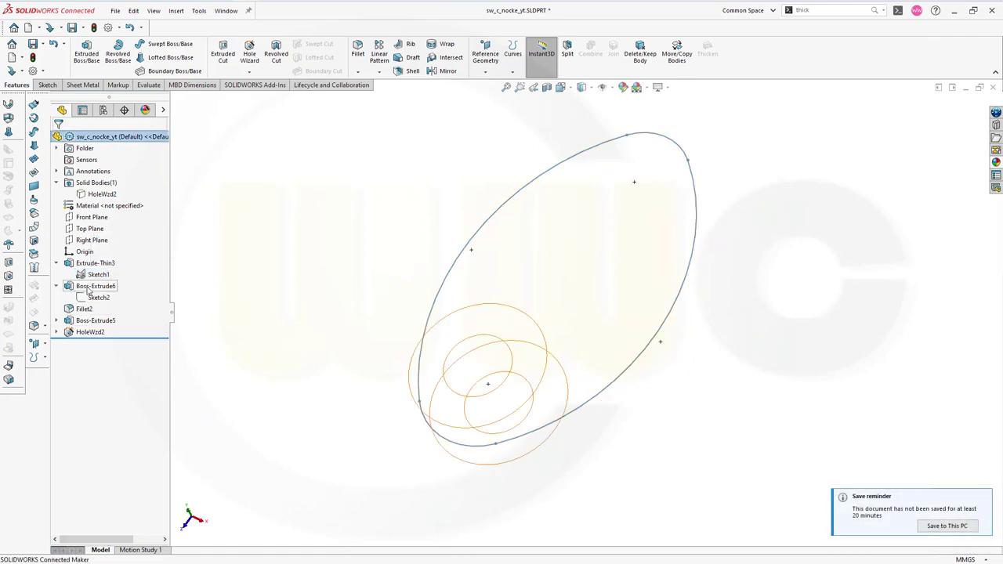
left_click(98, 298)
left_click(102, 270)
left_click(295, 224)
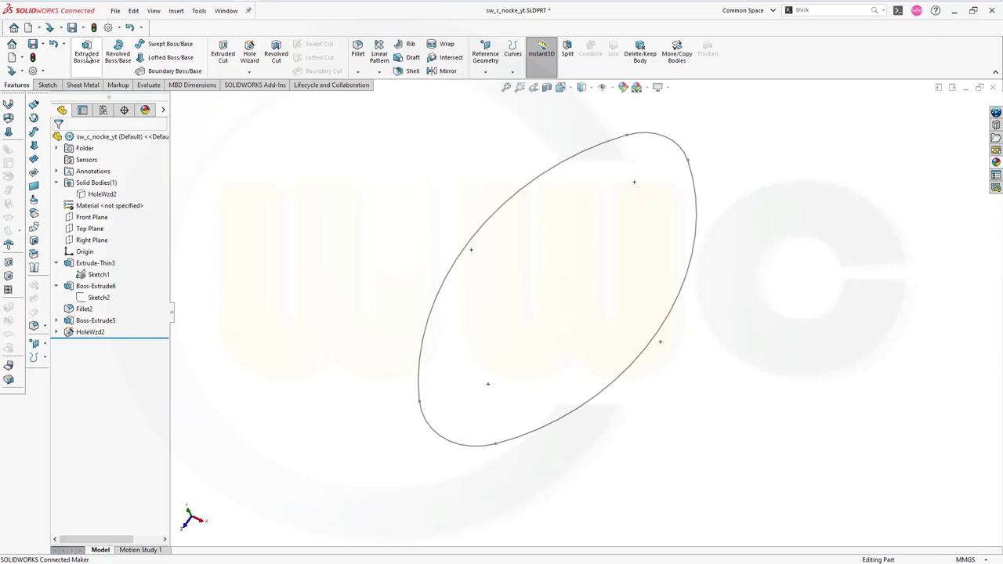
- Extrude Sketch1's egg outline 10 mm mid-plane as a separate, unmerged body Boss-Extrude7
left_click(86, 51)
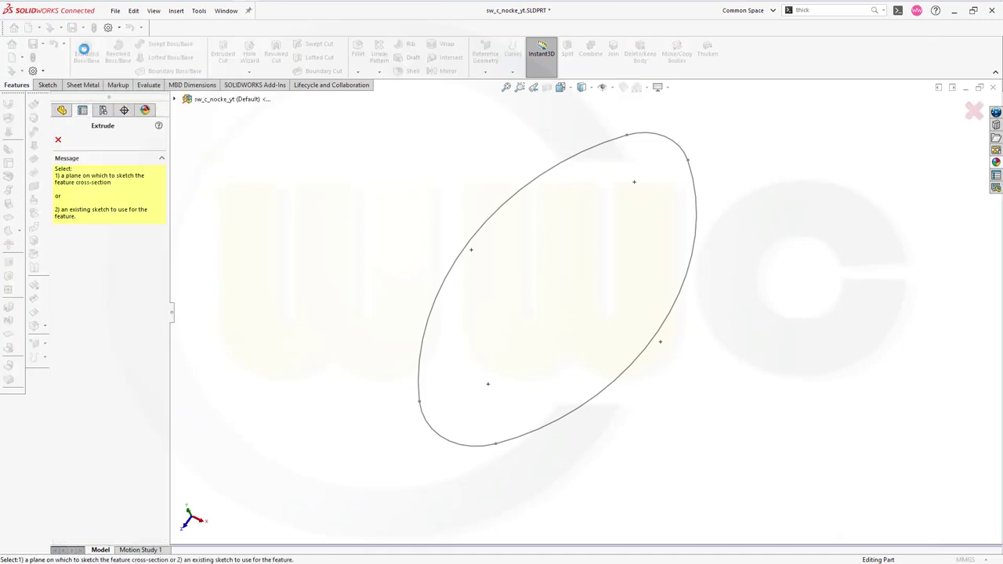
left_click(453, 267)
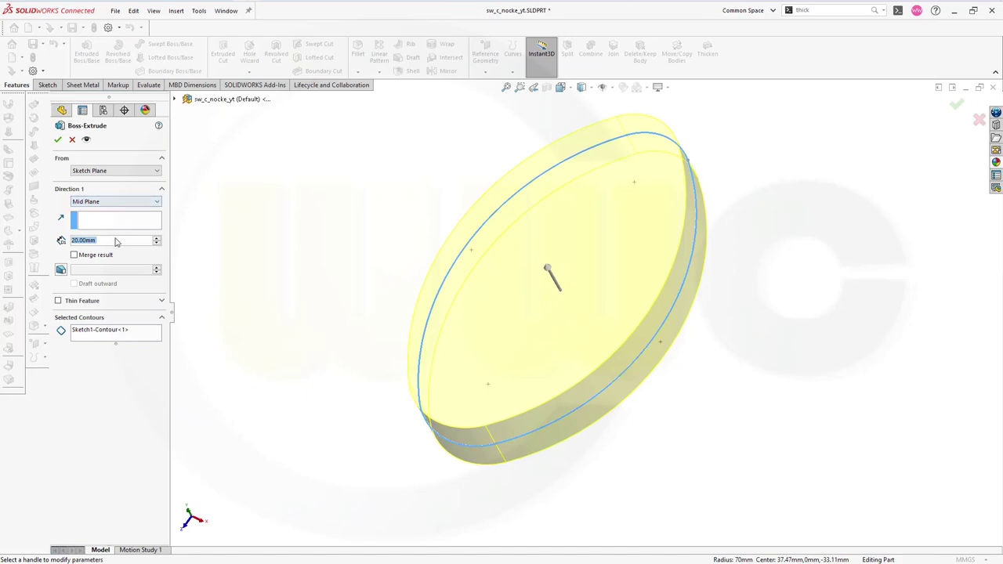
type("10")
key("Return")
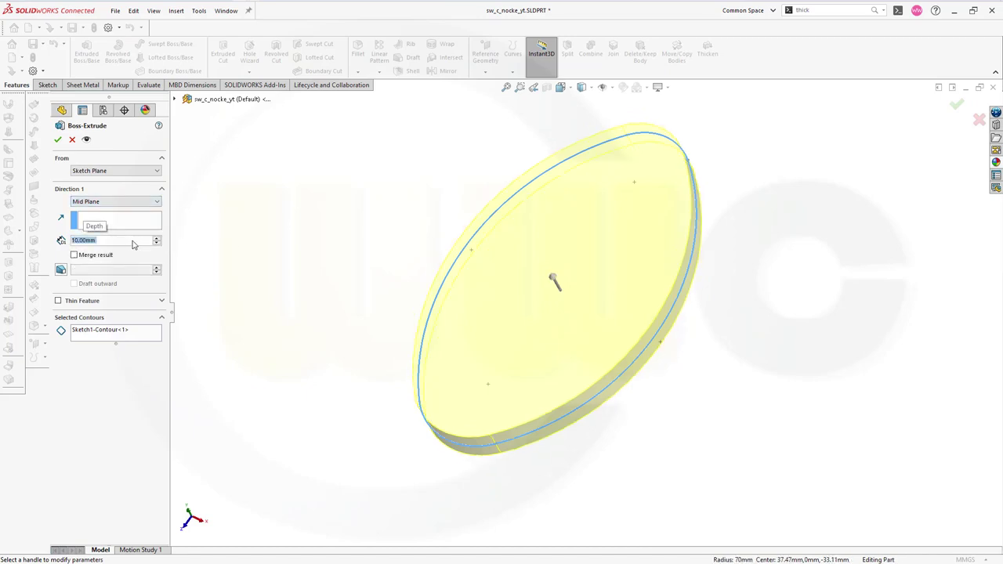
left_click(57, 140)
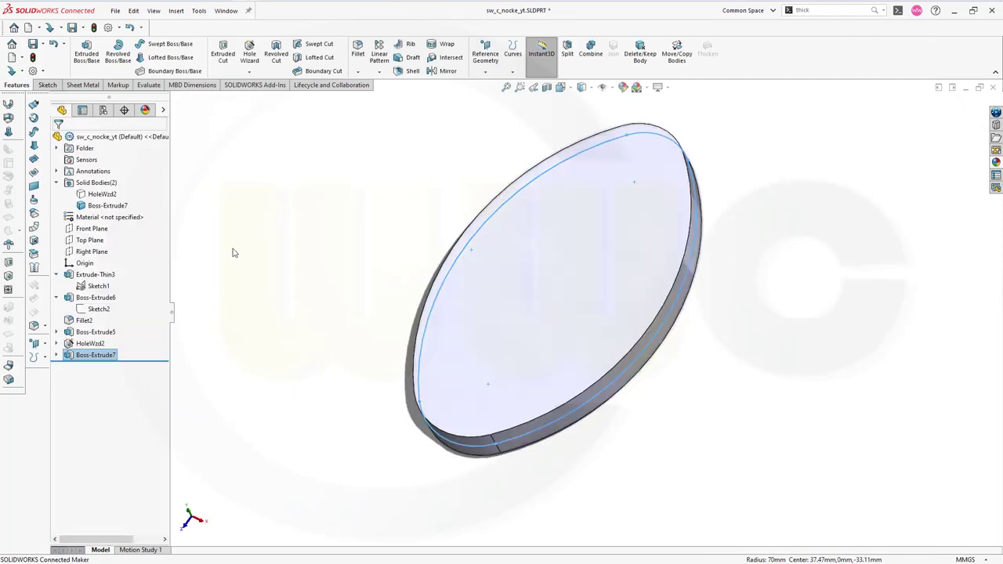
- Show Sketch2's Ø40 circle on the face of the new disc
left_click(99, 310)
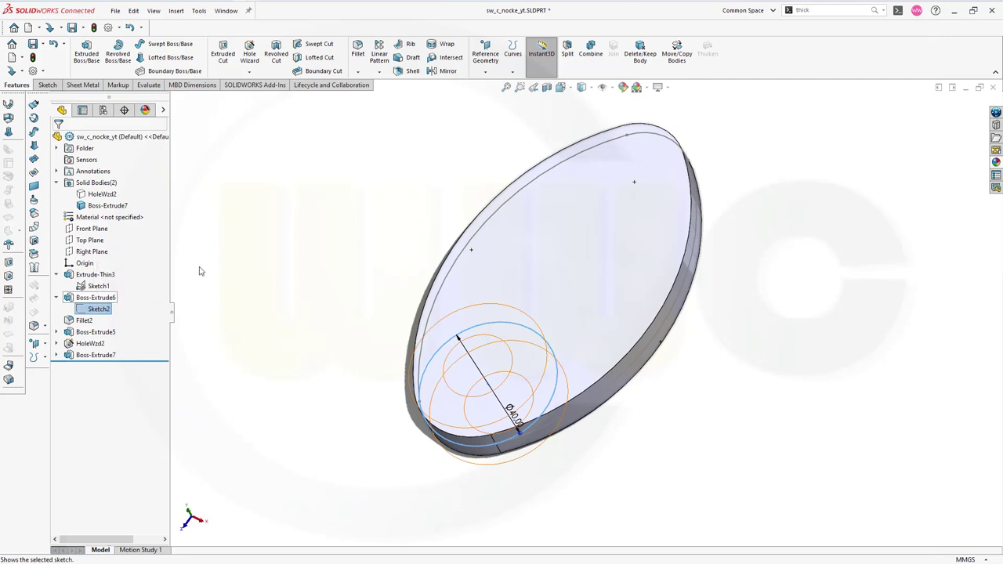
left_click(326, 166)
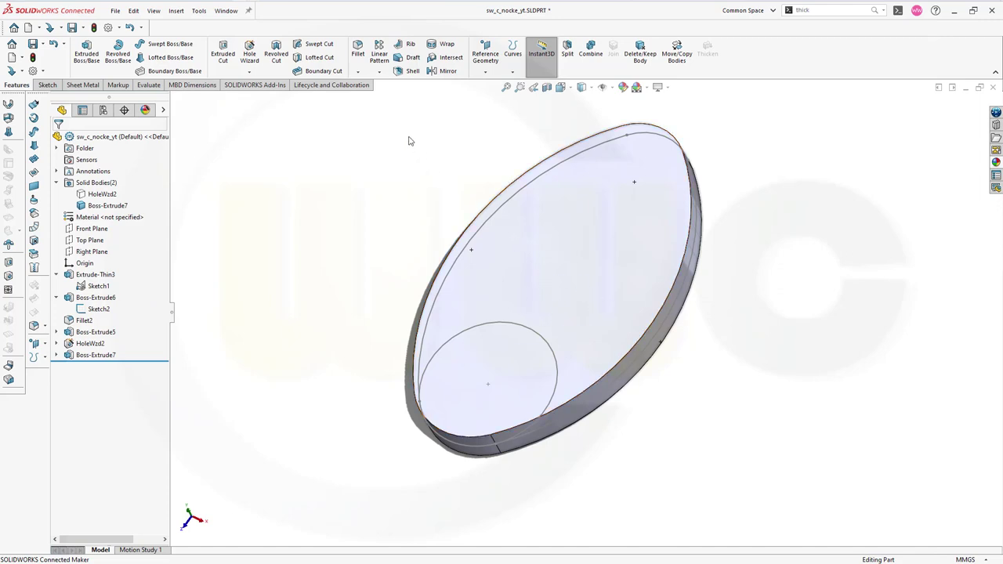
- Shell the disc with a 10 mm wall, removing both its front and back flat faces
left_click(405, 71)
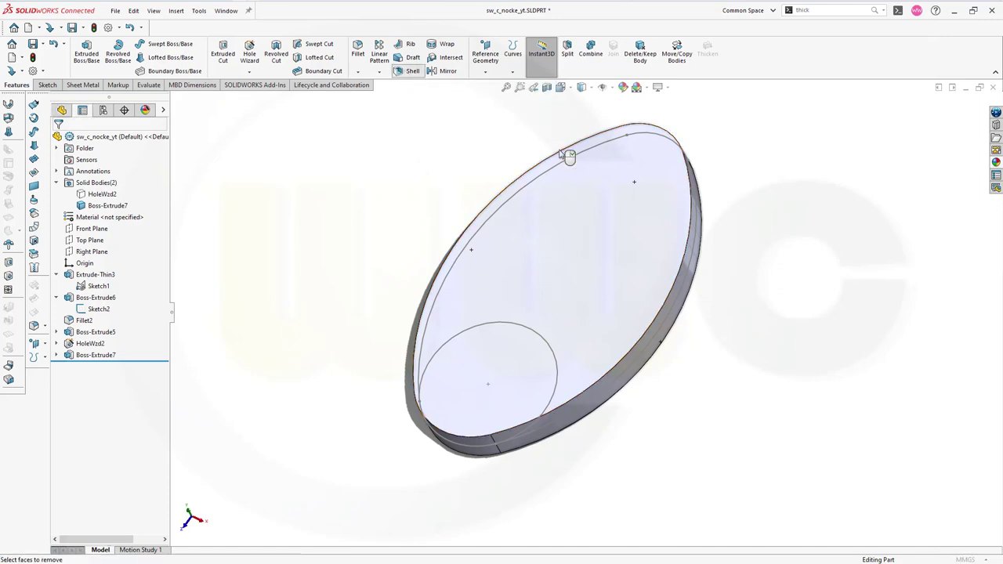
left_click(571, 260)
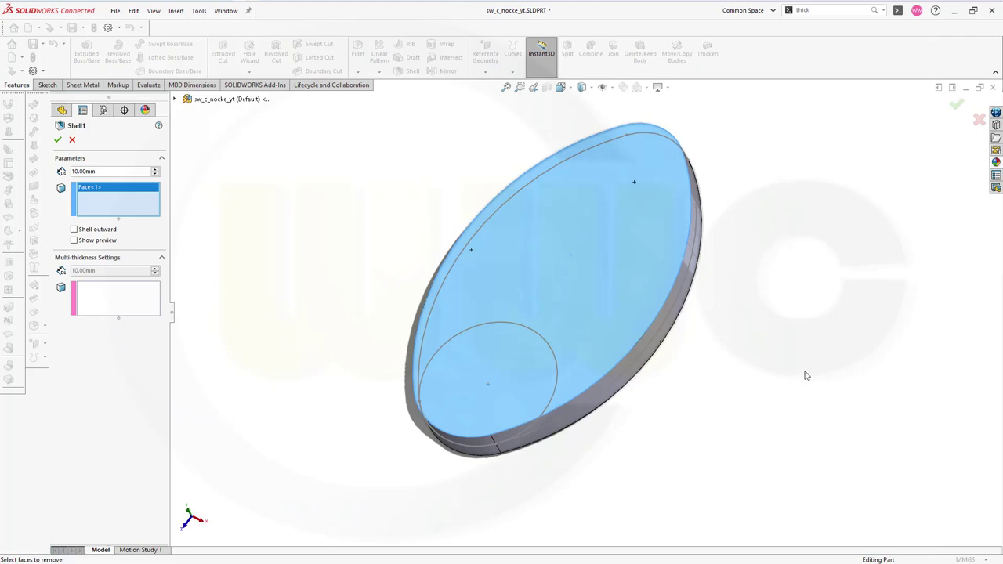
middle_click_drag(806, 374, 706, 300)
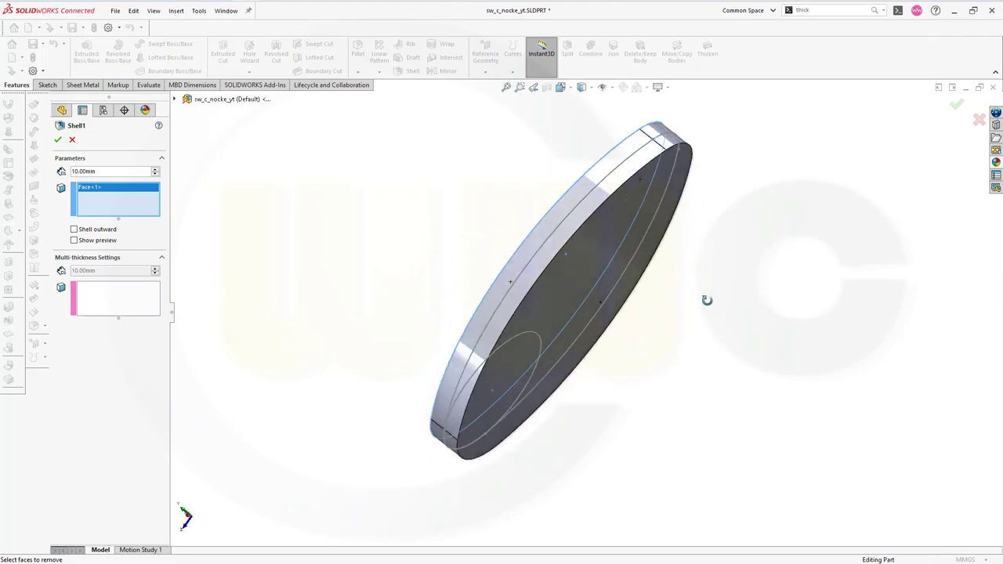
left_click(586, 288)
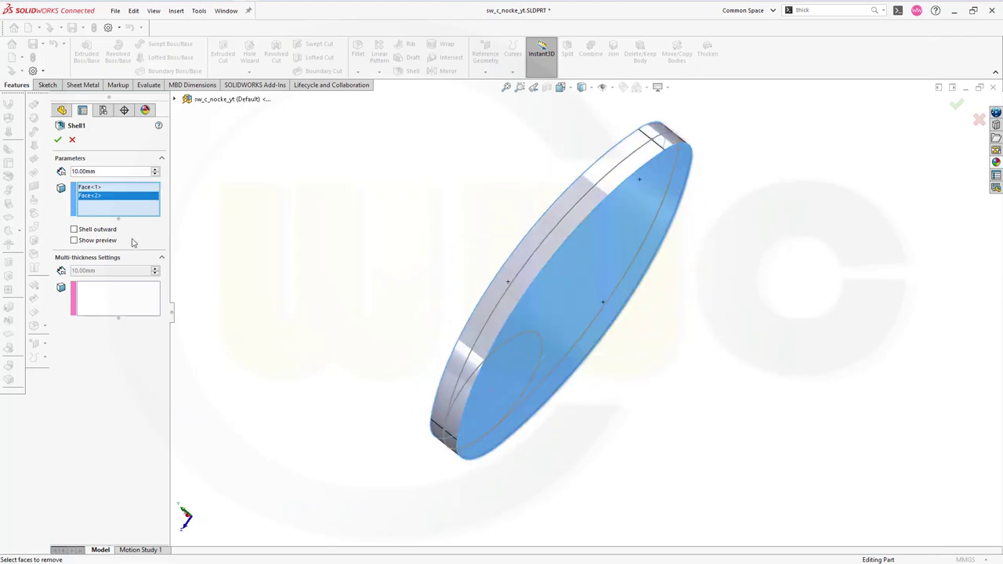
middle_click_drag(225, 282, 365, 337)
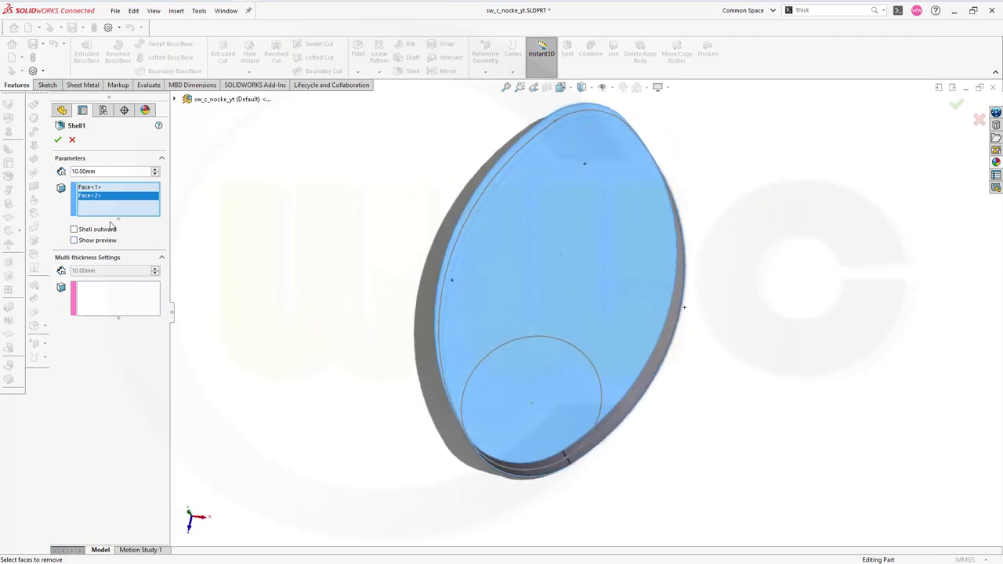
left_click(58, 140)
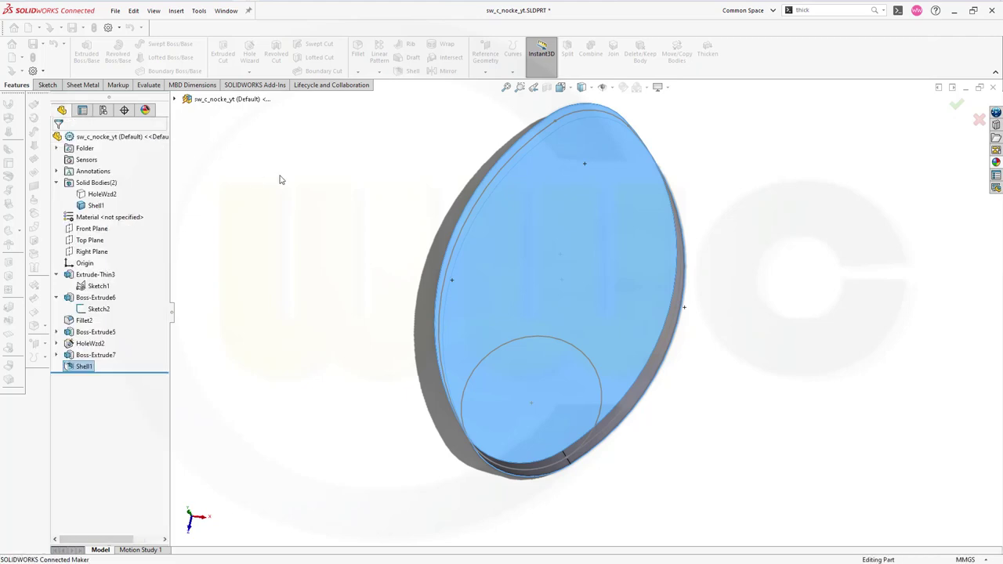
middle_click_drag(382, 272, 347, 282)
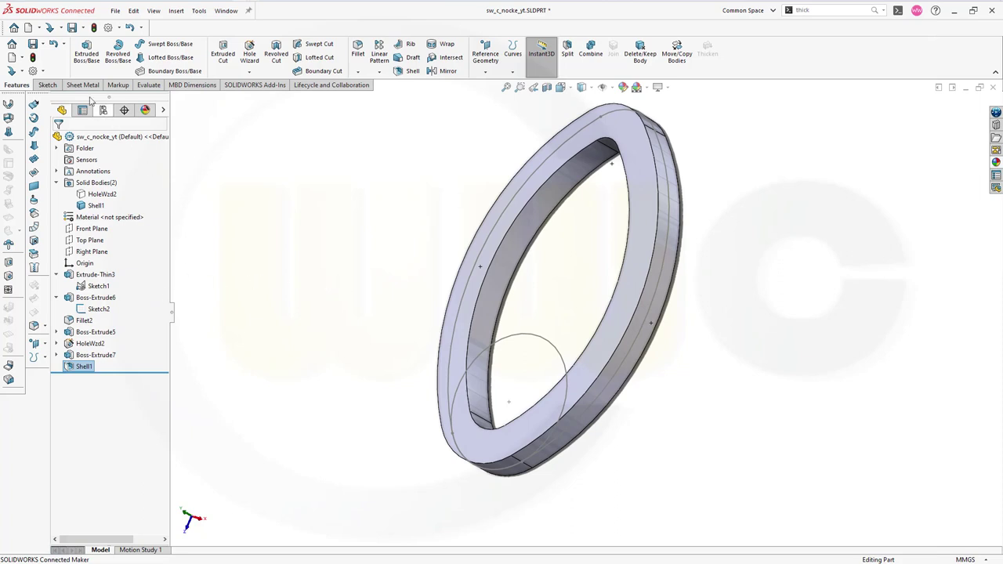
- Extrude Sketch2's Ø40 circle 20 mm mid-plane, merged into the shelled ring as Boss-Extrude8
left_click(86, 48)
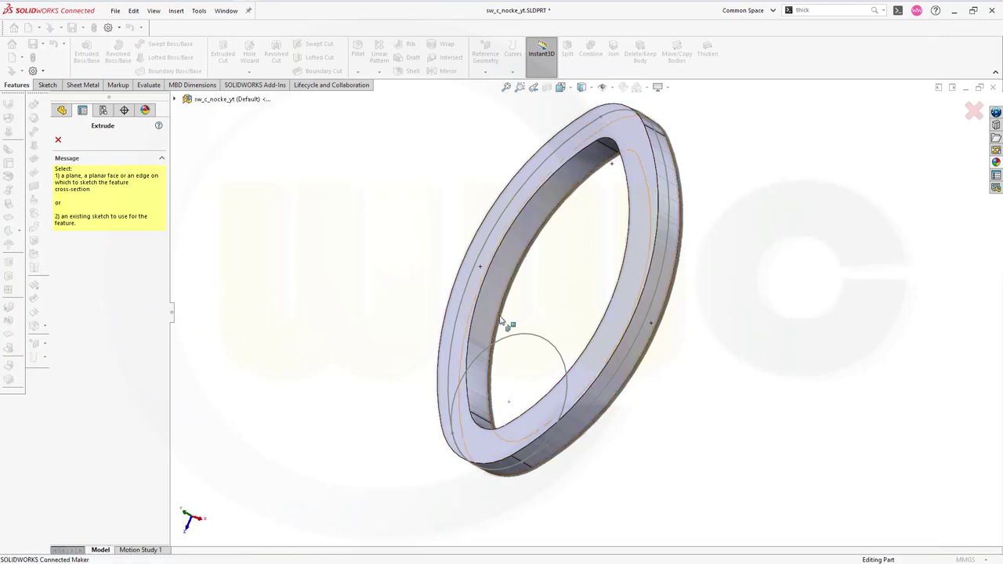
left_click(523, 337)
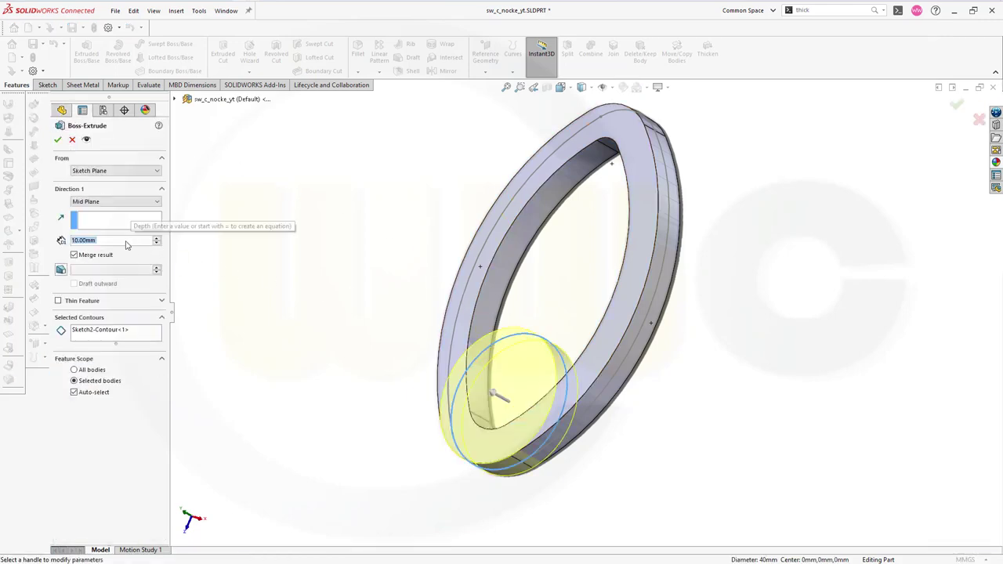
type("20")
key("Return")
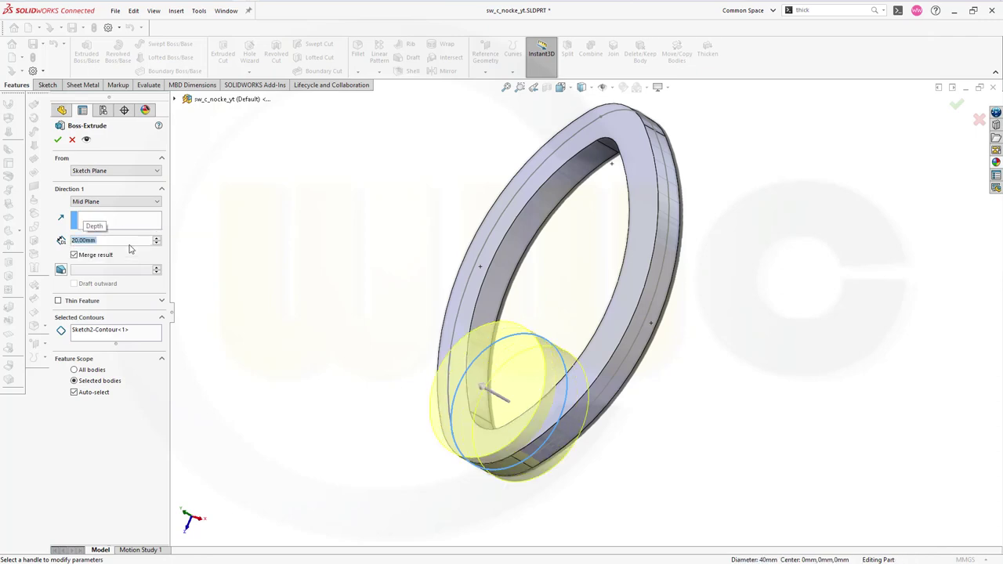
left_click(58, 139)
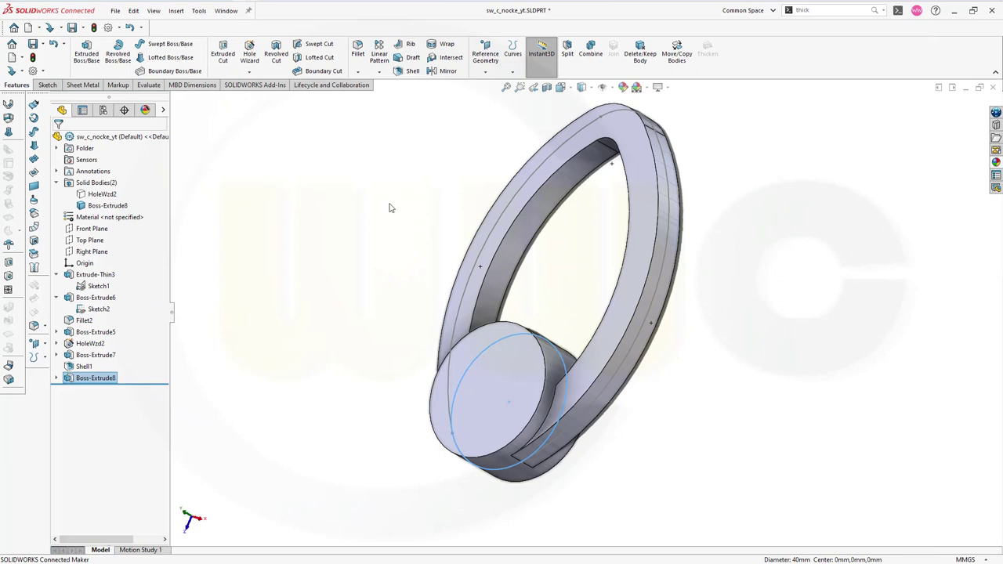
middle_click_drag(434, 274, 384, 253)
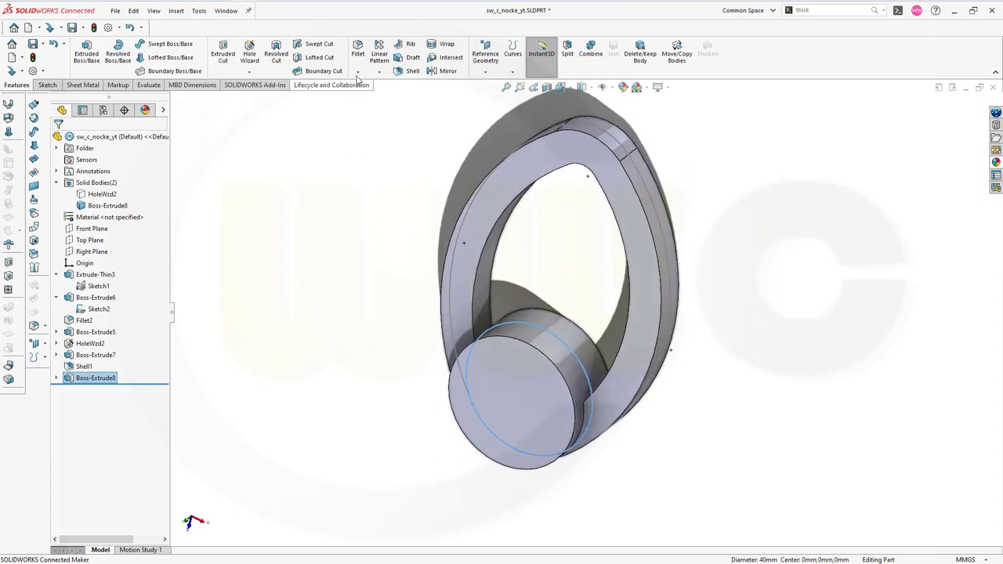
- Fillet the two boss-to-ring junction edges with an 8 mm radius
left_click(357, 48)
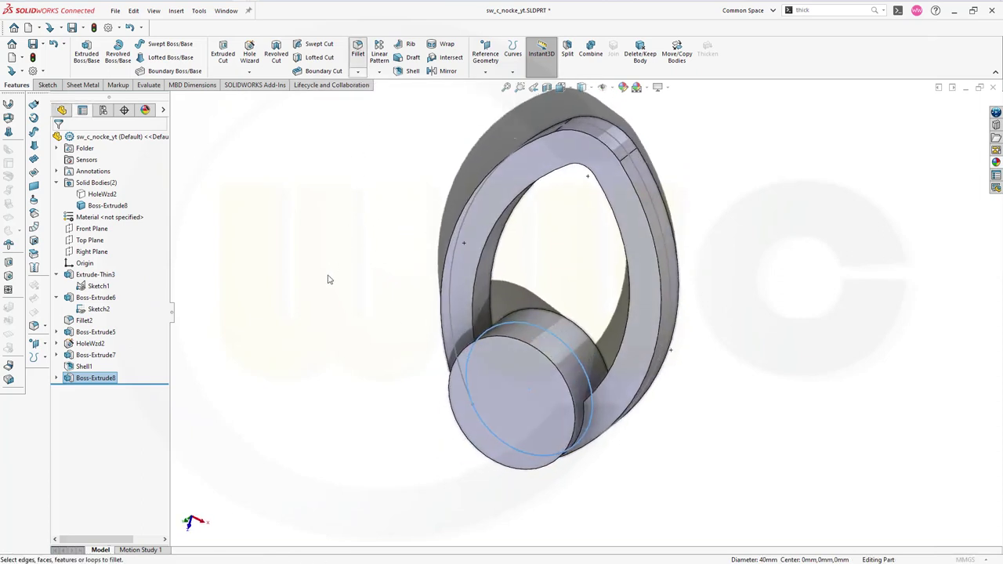
middle_click_drag(342, 278, 398, 347)
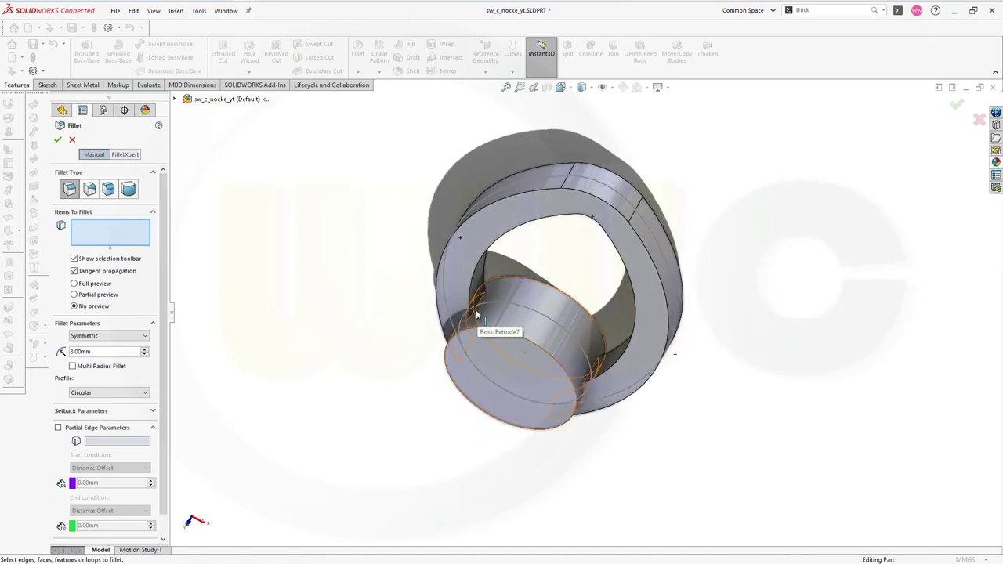
left_click(501, 309)
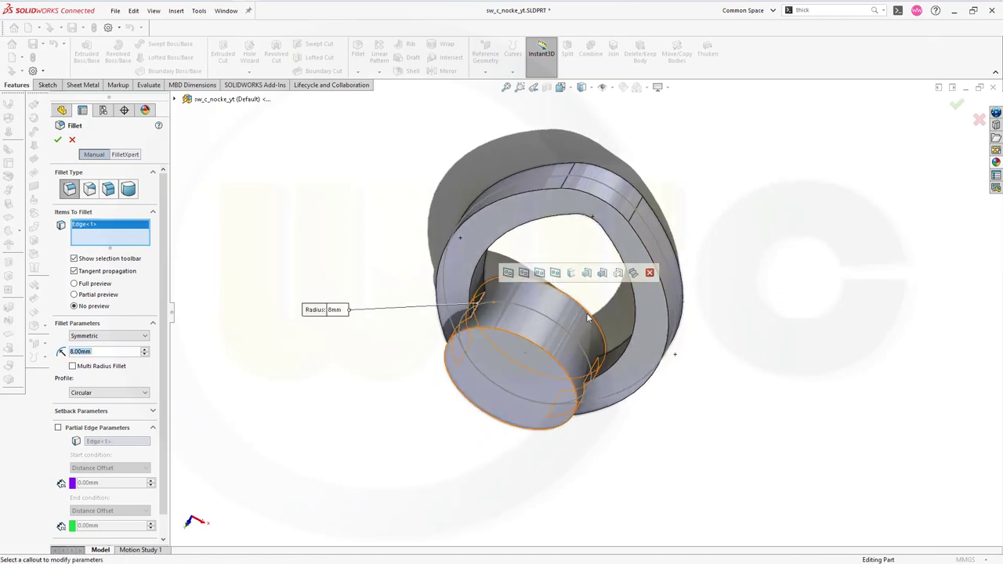
left_click(595, 371)
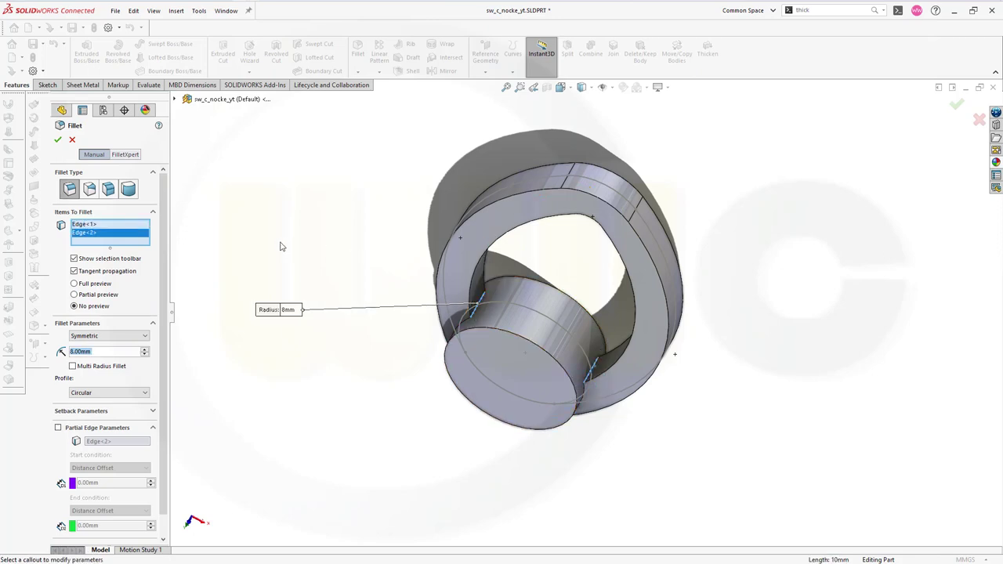
left_click(58, 141)
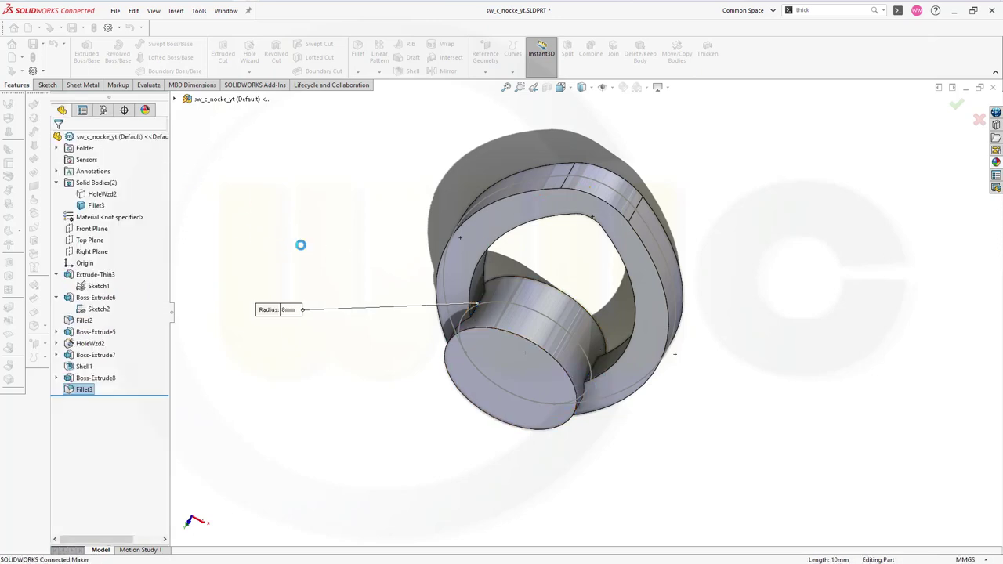
middle_click_drag(320, 282, 274, 211)
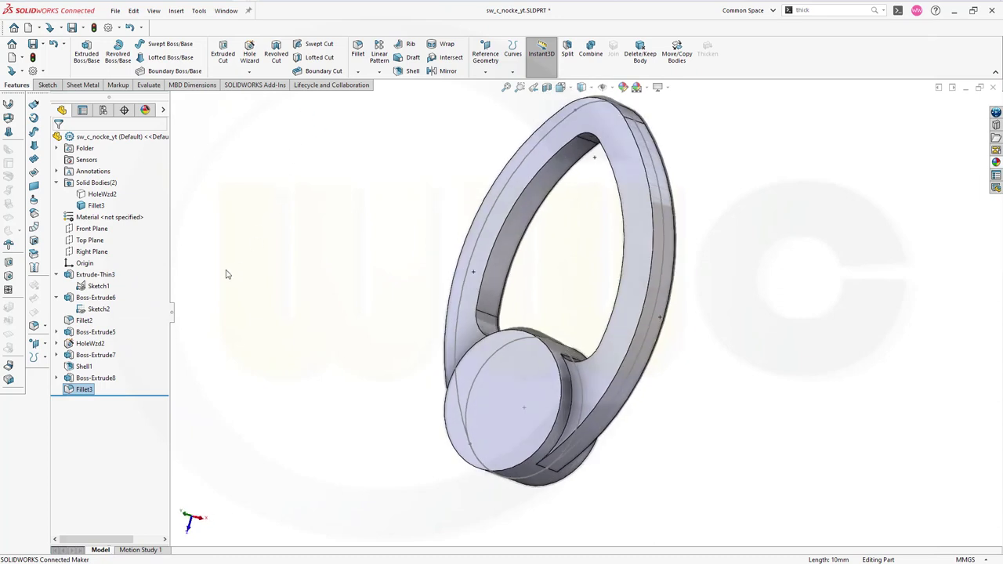
- Extrude Sketch1 as a 5 mm mid-plane solid web filling the ring opening
left_click(97, 287)
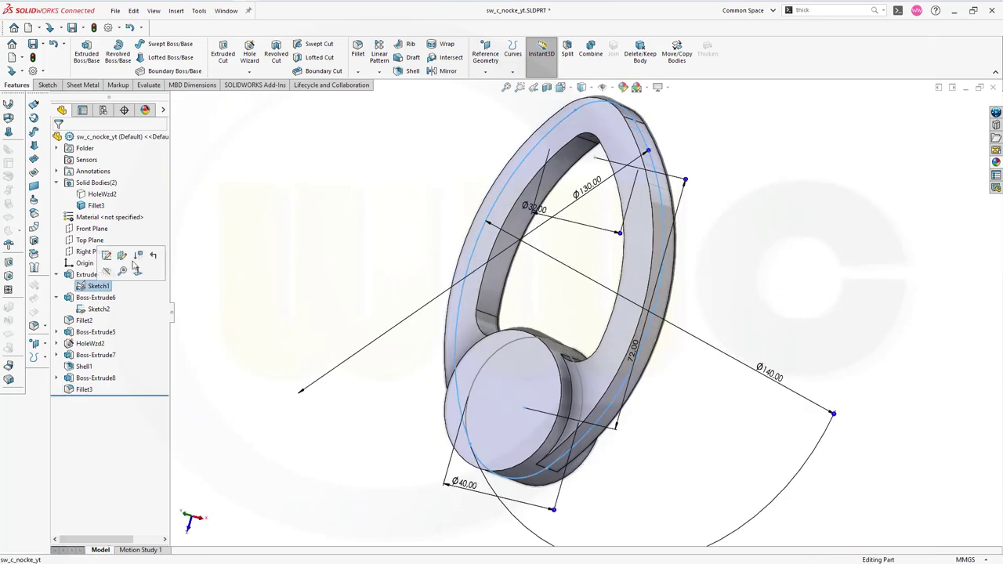
left_click(89, 53)
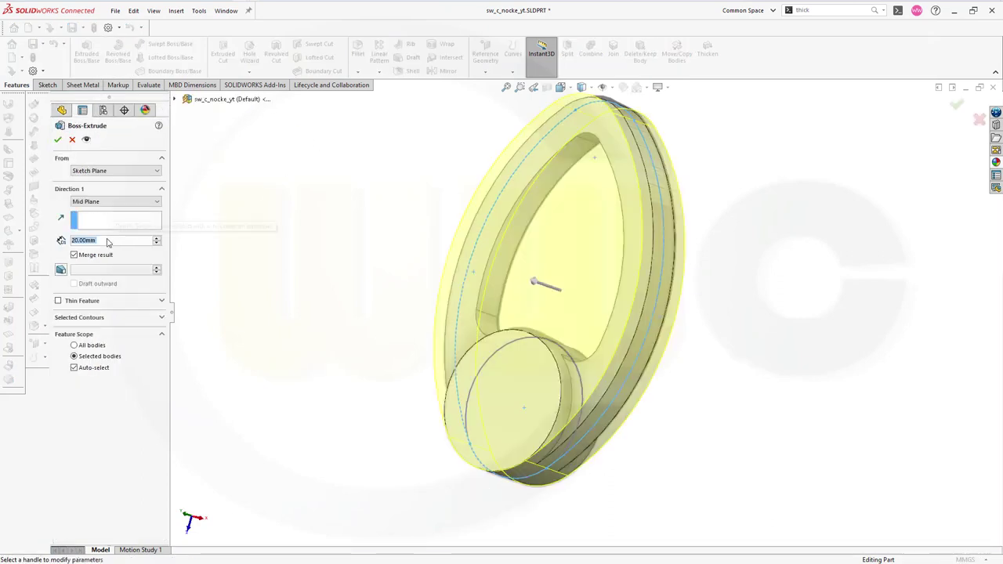
type("5")
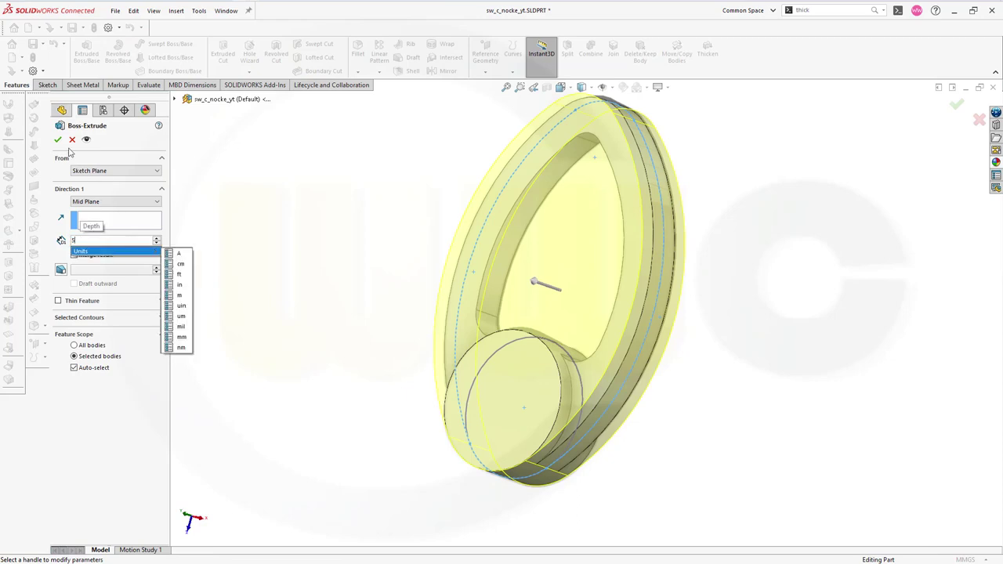
left_click(58, 140)
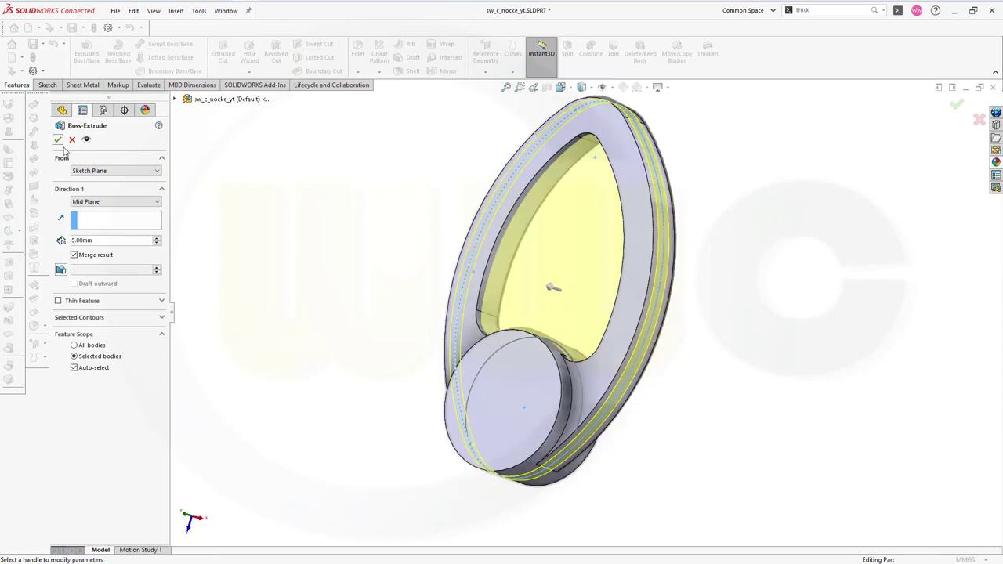
left_click(57, 140)
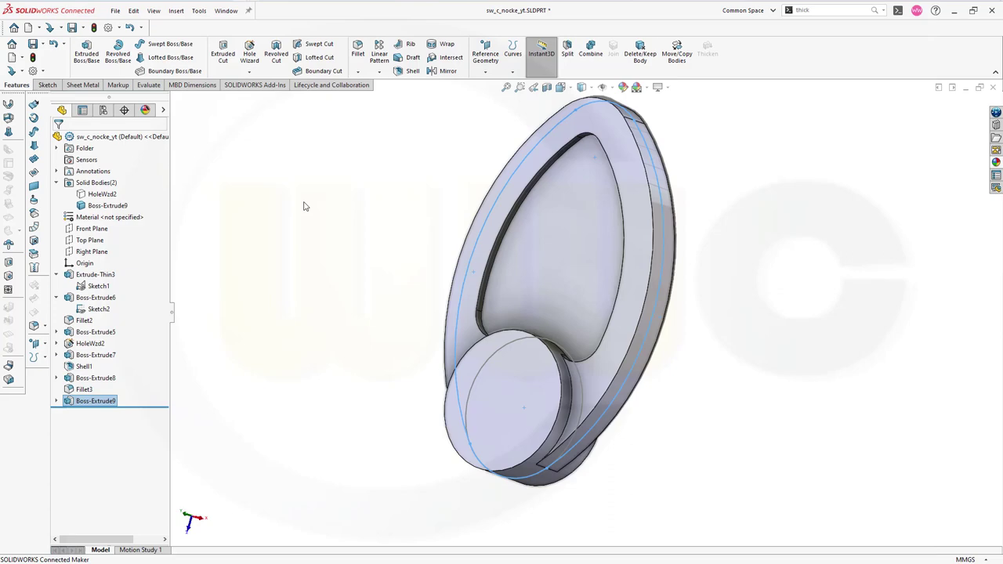
middle_click_drag(396, 298, 430, 208)
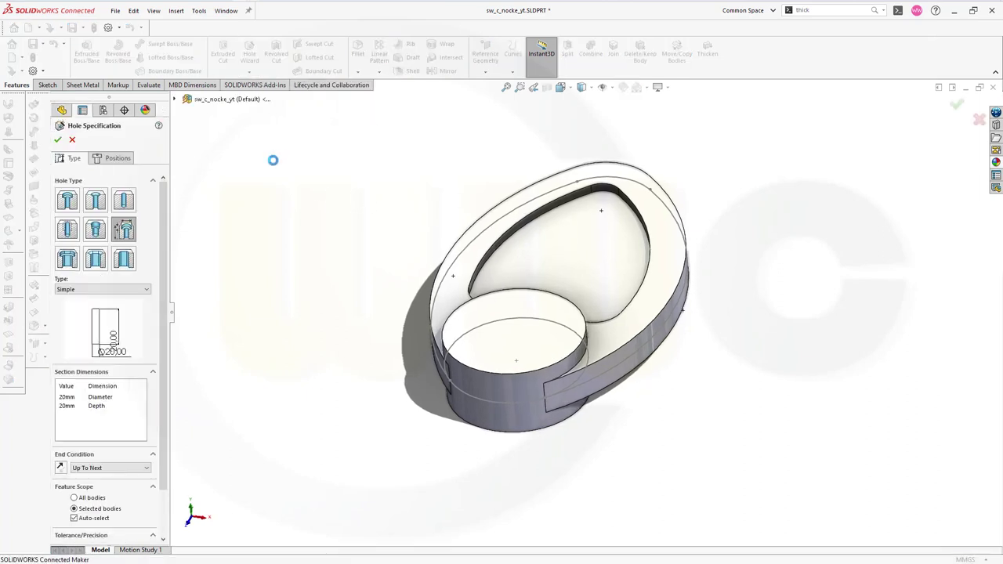
- Cut a Ø20 simple Up To Next hole at the boss top-face centre using 3D Sketch placement
left_click(116, 161)
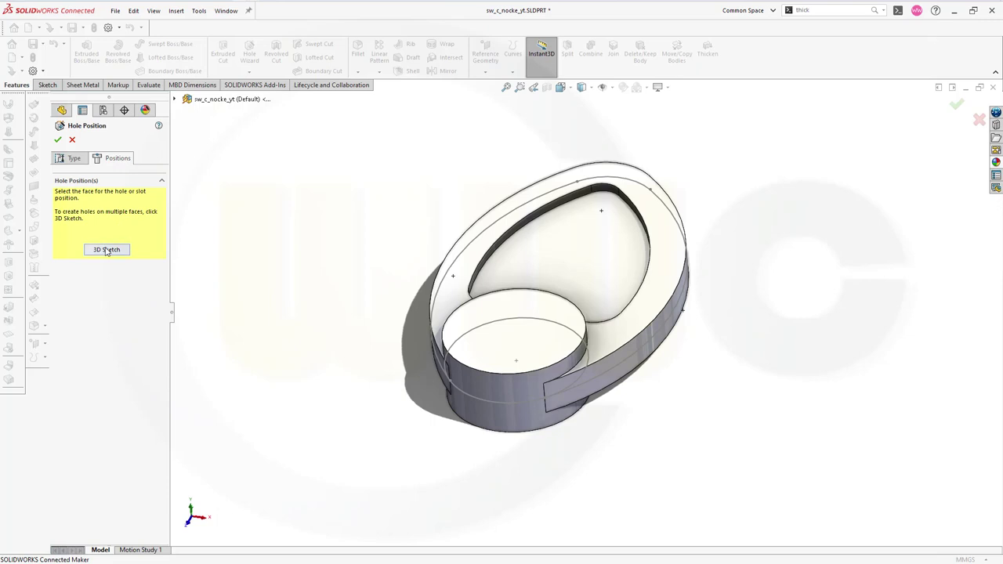
left_click(106, 250)
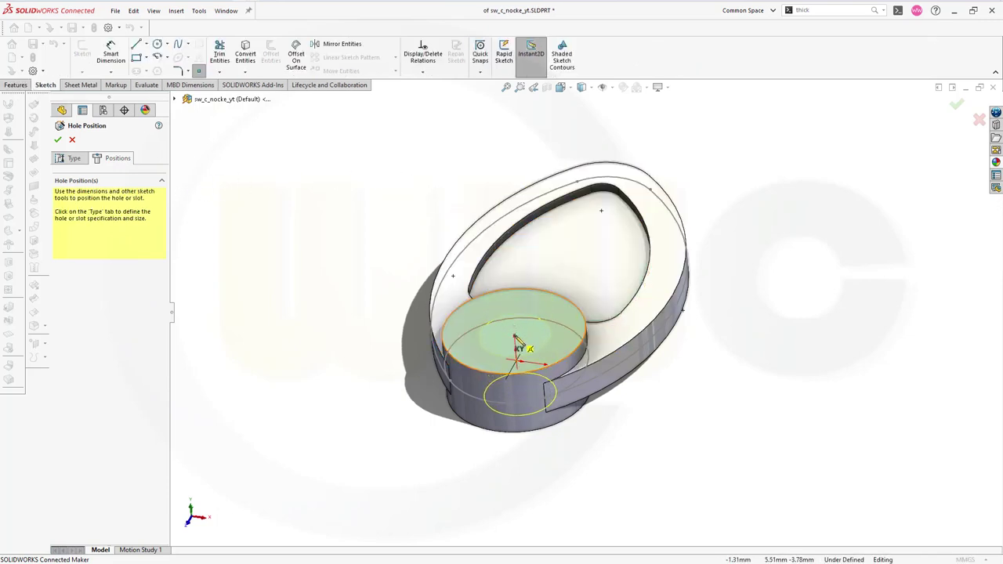
scroll(537, 310, "down", 2)
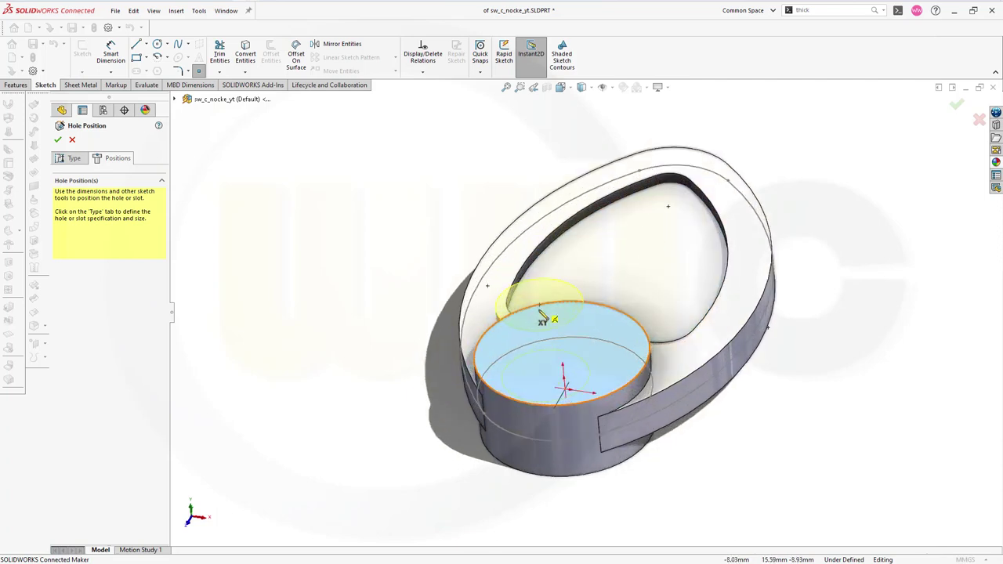
scroll(544, 307, "down", 2)
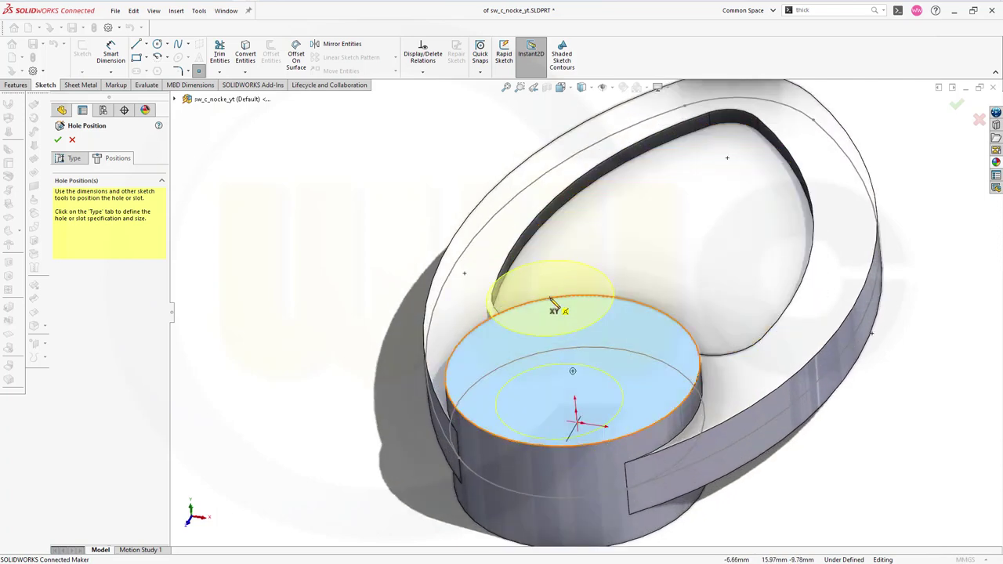
left_click(572, 372)
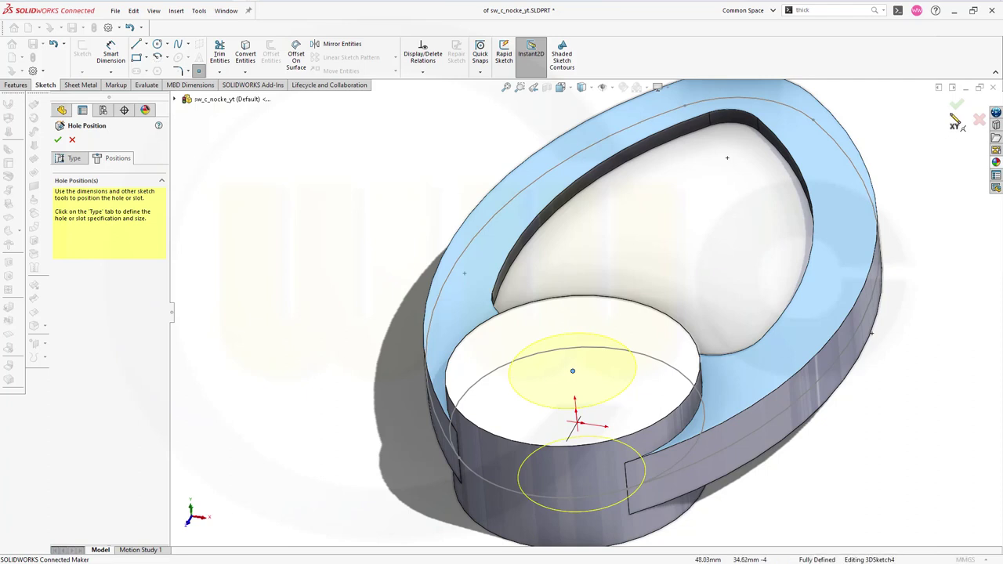
left_click(66, 159)
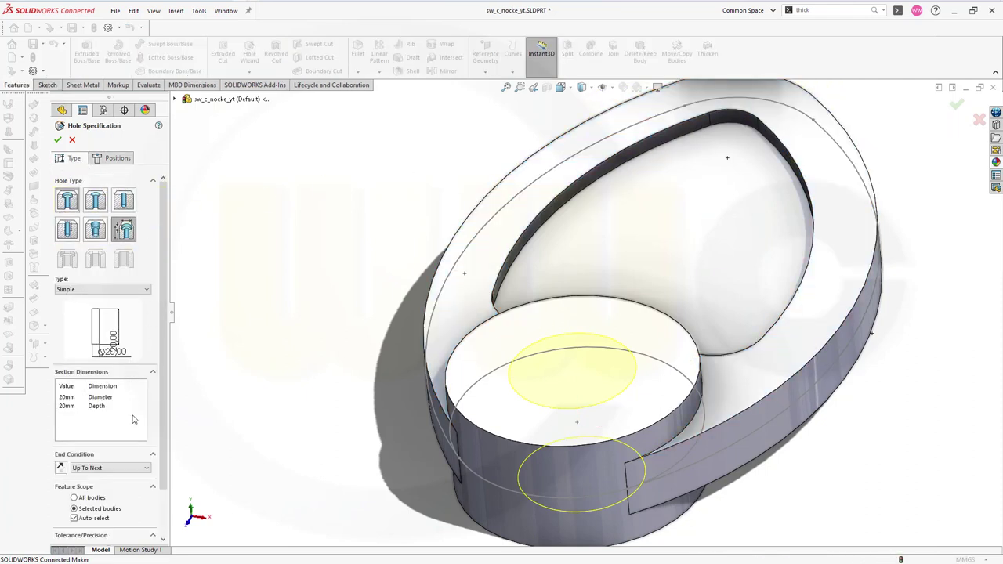
left_click(954, 108)
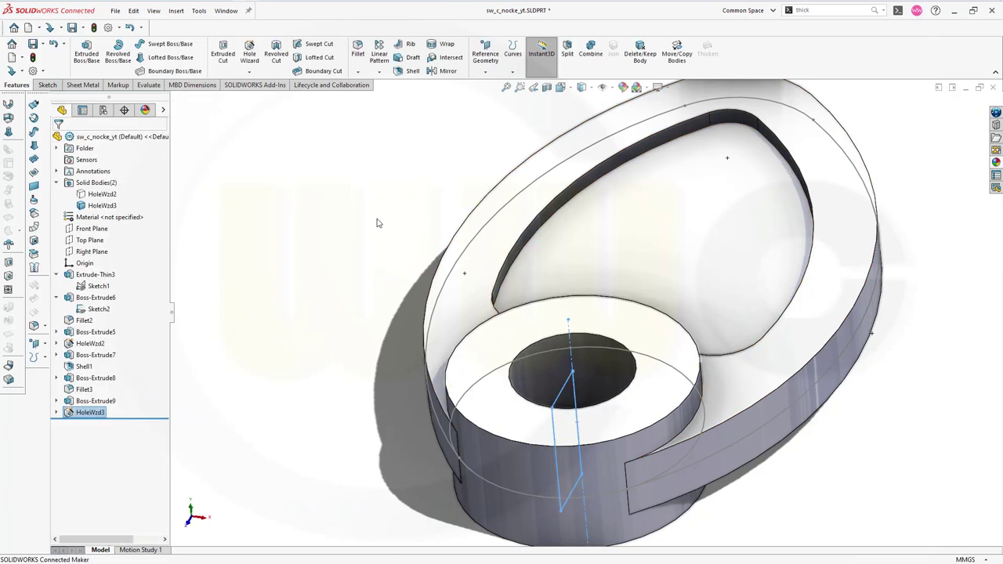
left_click(305, 237)
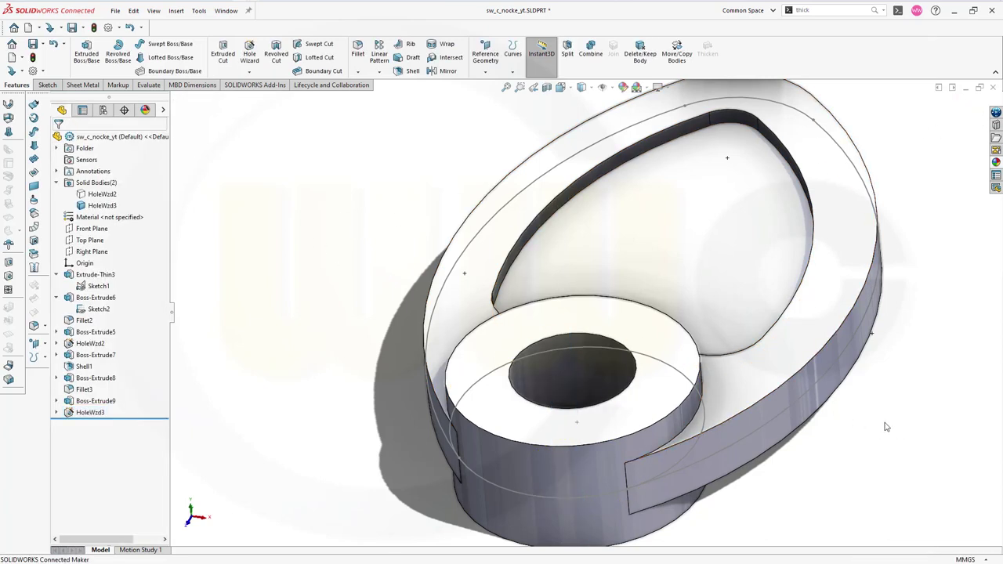
mouse_move(886, 427)
middle_mouse_down()
mouse_move(851, 414)
mouse_move(874, 417)
middle_mouse_up()
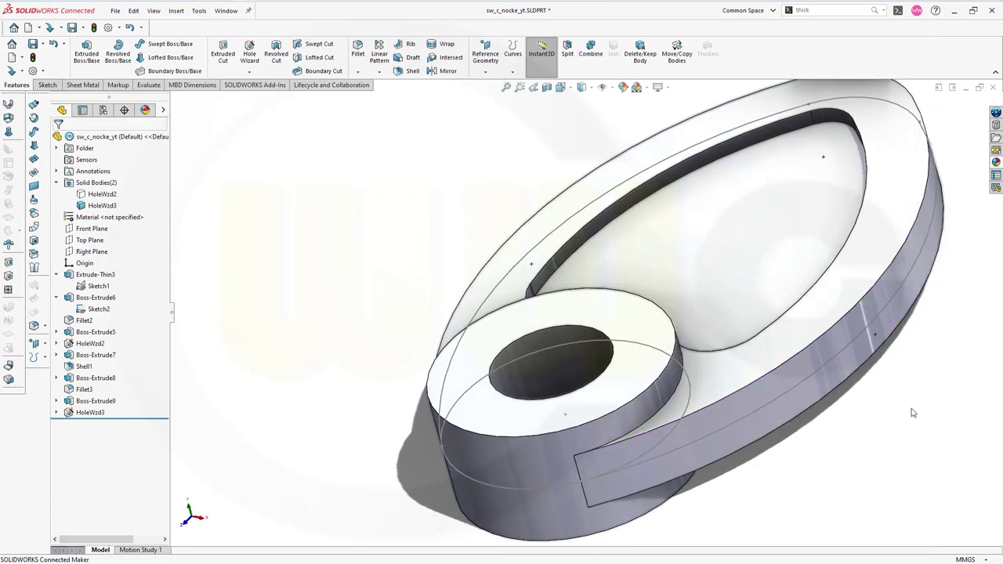
middle_click_drag(964, 362, 984, 280)
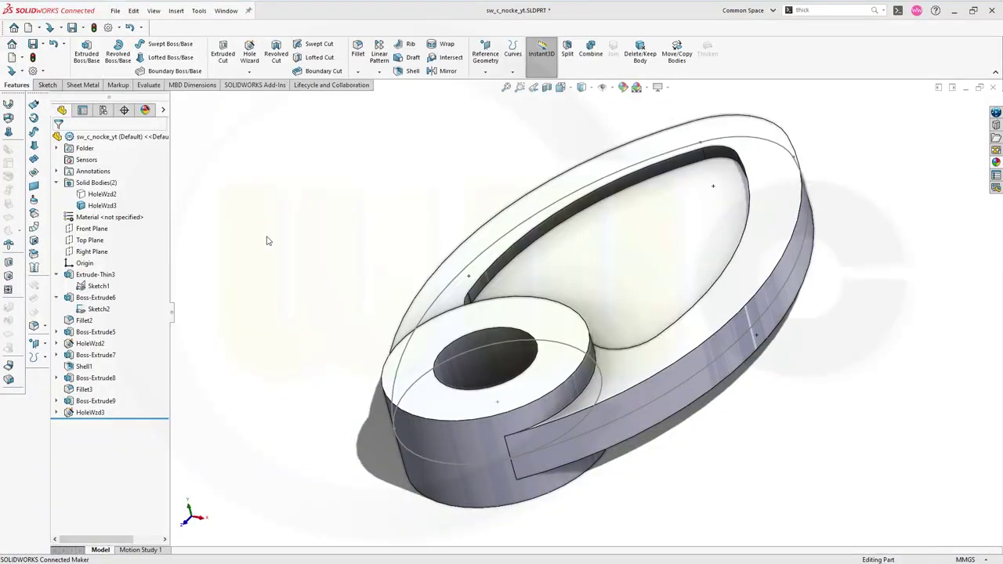
- Hide the solid cam body, then surface-extrude the large ellipse 10 mm mid-plane
right_click(100, 206)
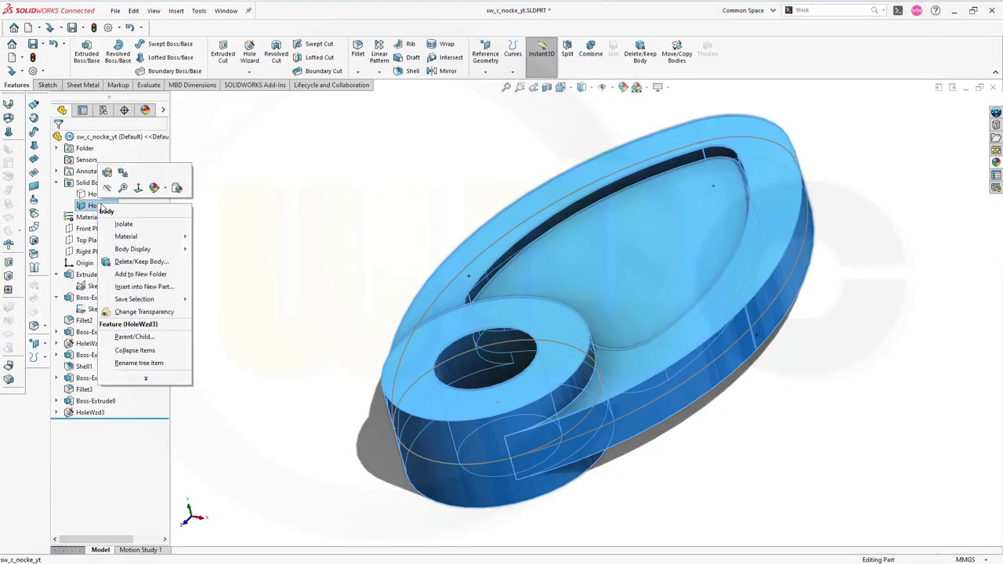
left_click(107, 190)
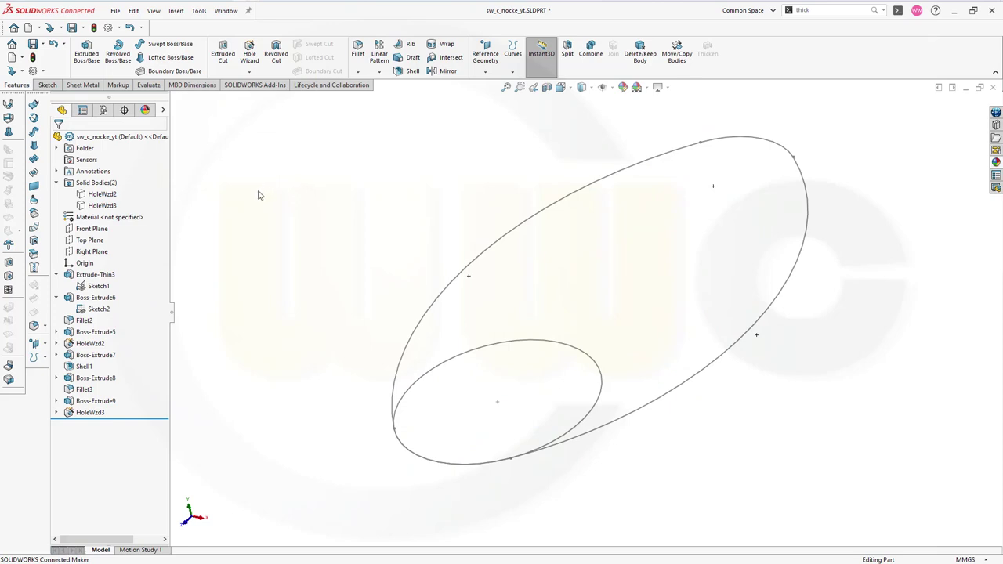
left_click(34, 104)
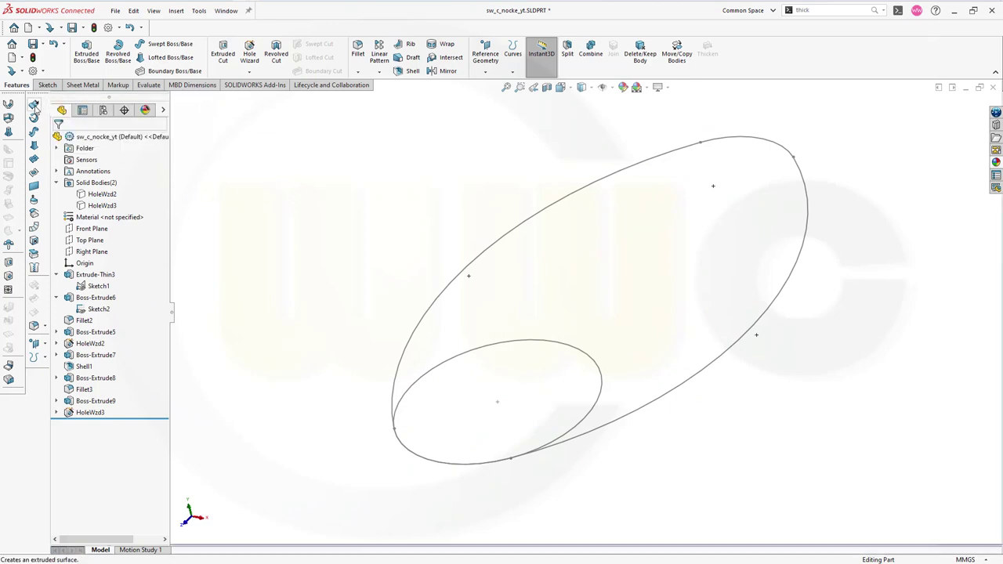
left_click(484, 253)
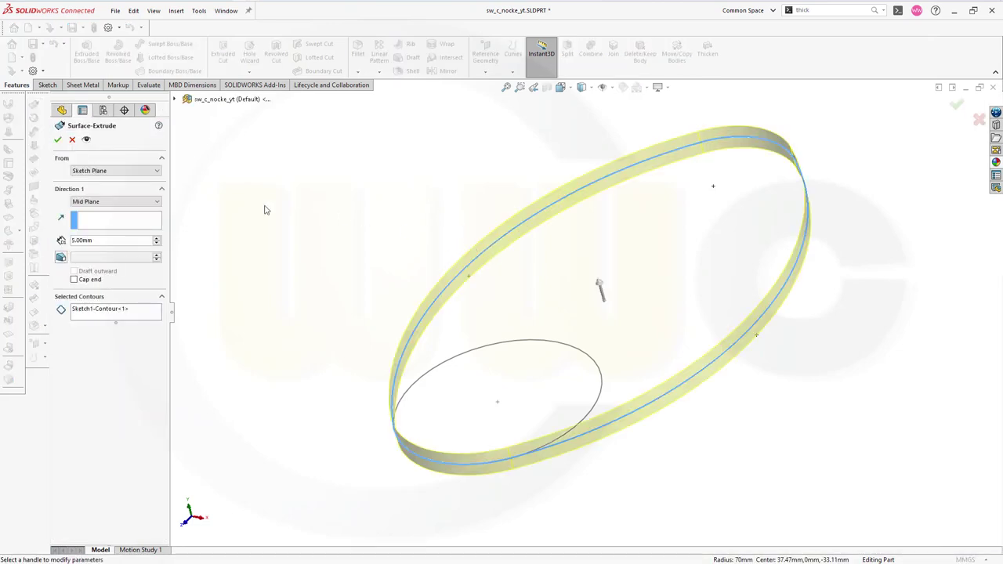
double_click(108, 239)
type("10")
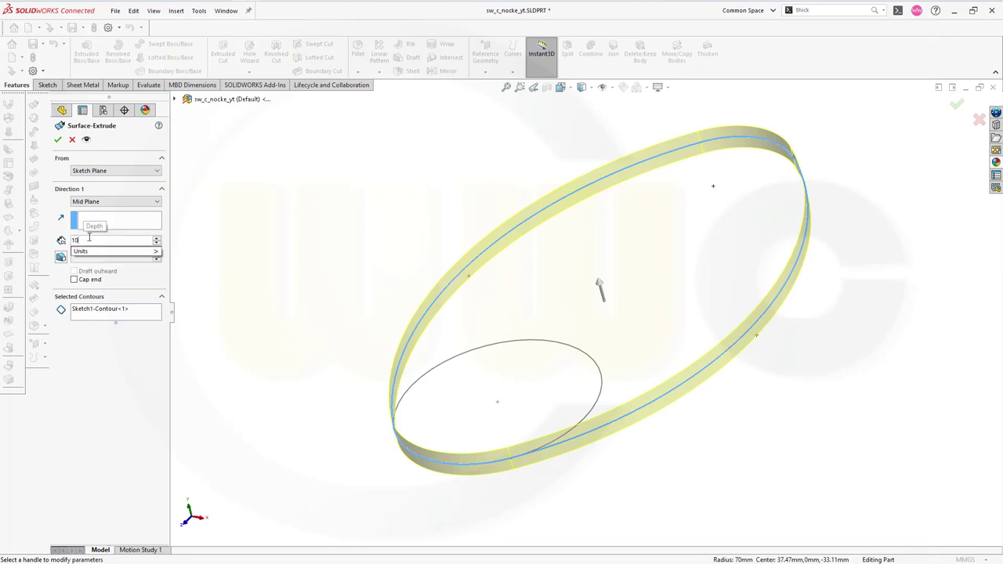
key("Return")
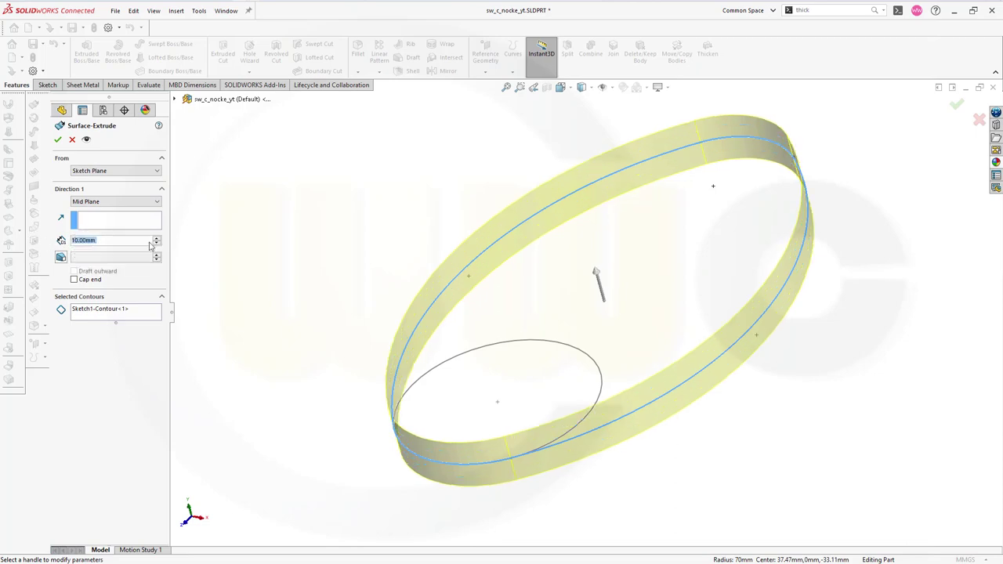
left_click(58, 140)
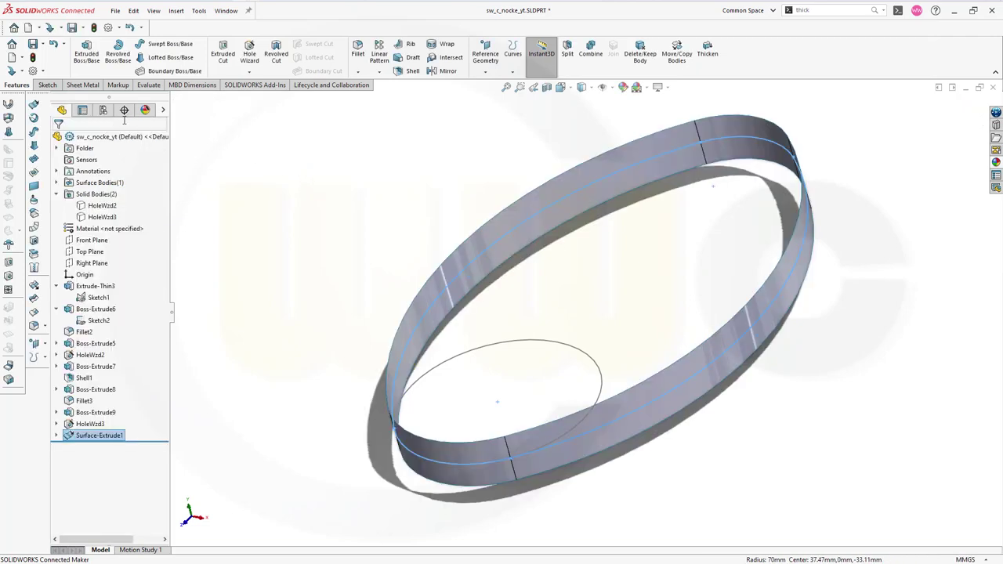
- Extrude the Ø40 boss circle into a 20 mm cylindrical surface band
left_click(34, 104)
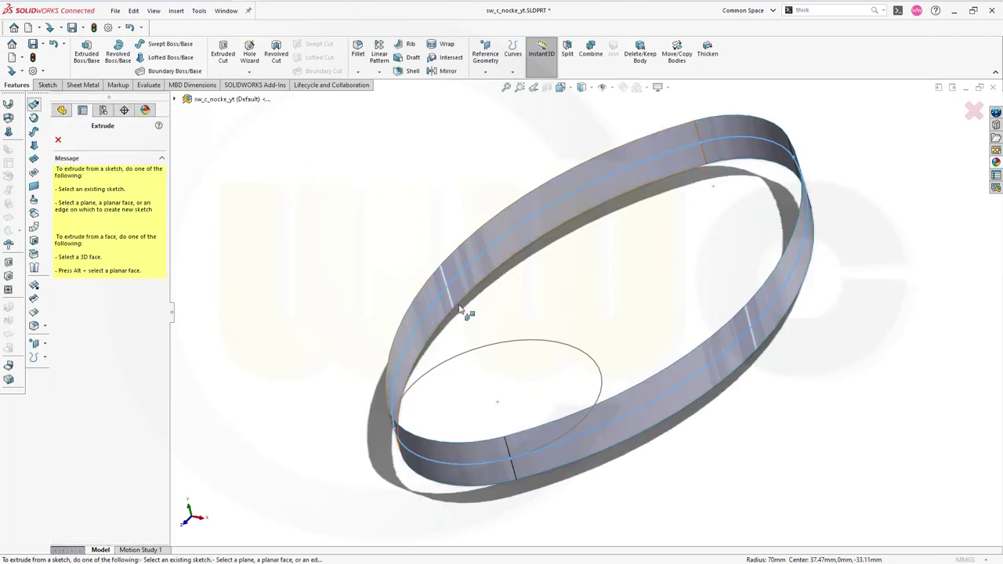
left_click(467, 358)
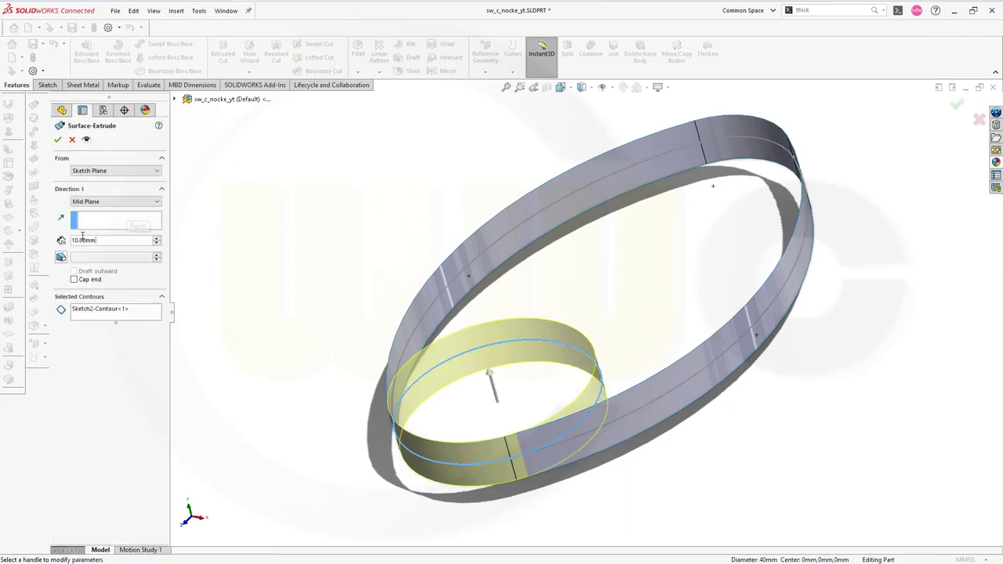
left_click_drag(127, 241, 1, 233)
type("20")
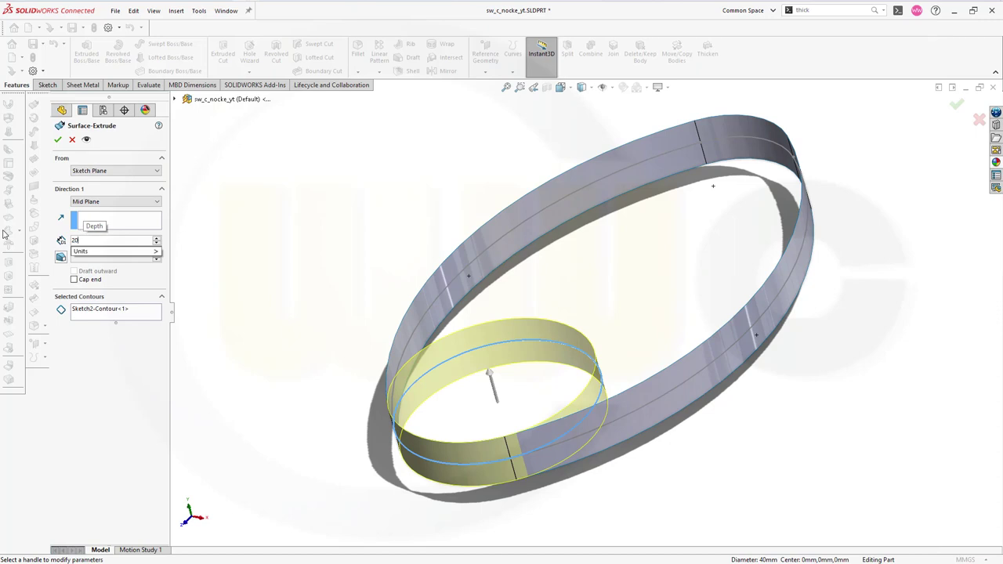
key("Return")
left_click(57, 140)
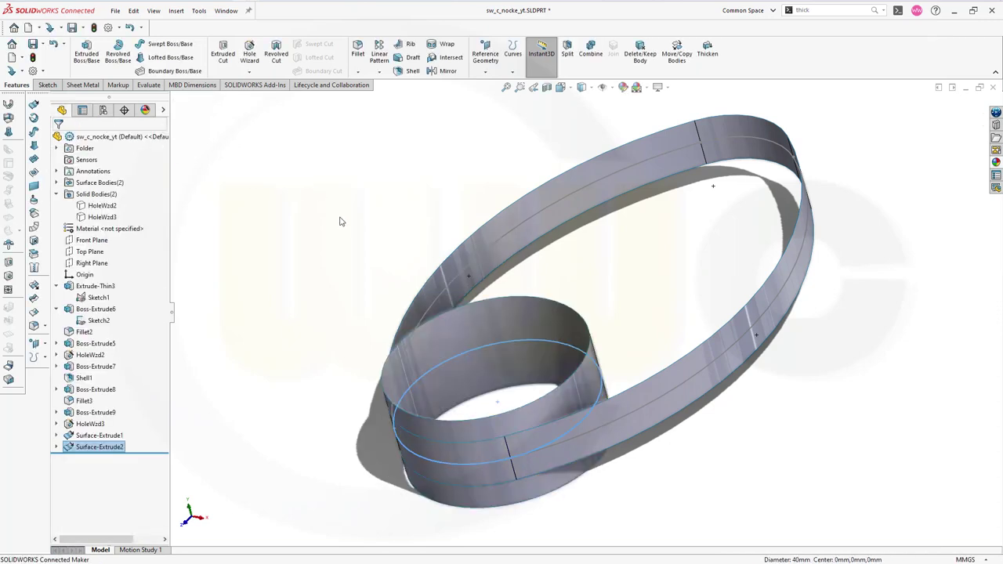
mouse_move(339, 221)
middle_mouse_down()
mouse_move(363, 226)
mouse_move(347, 212)
middle_mouse_up()
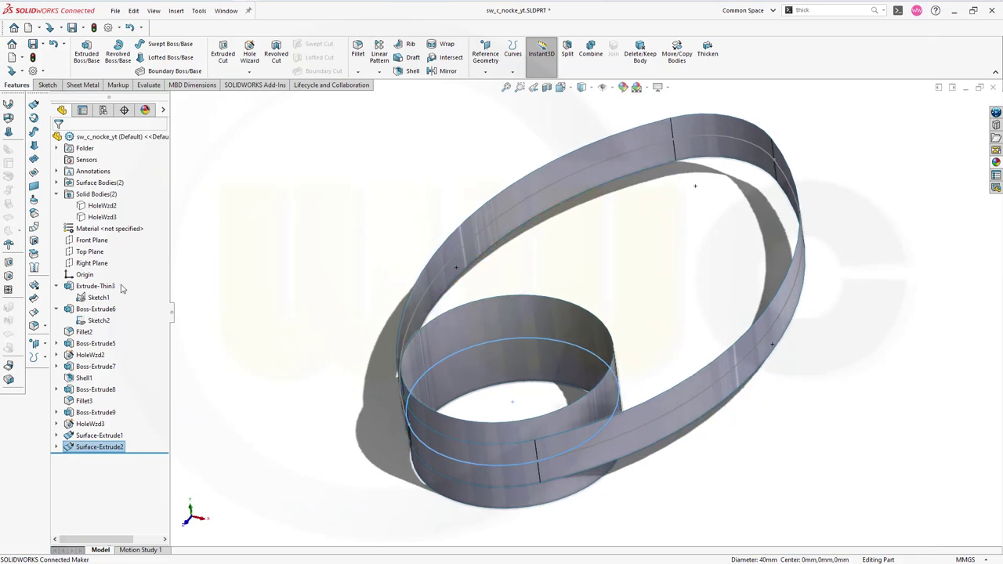
- Create a planar surface bounded by the Sketch1 outline
left_click(98, 297)
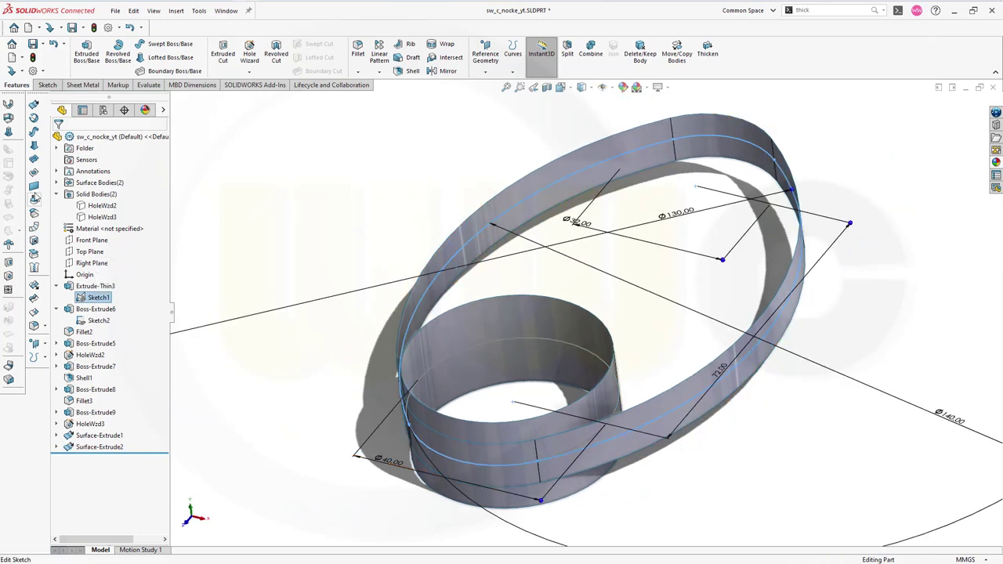
left_click(35, 185)
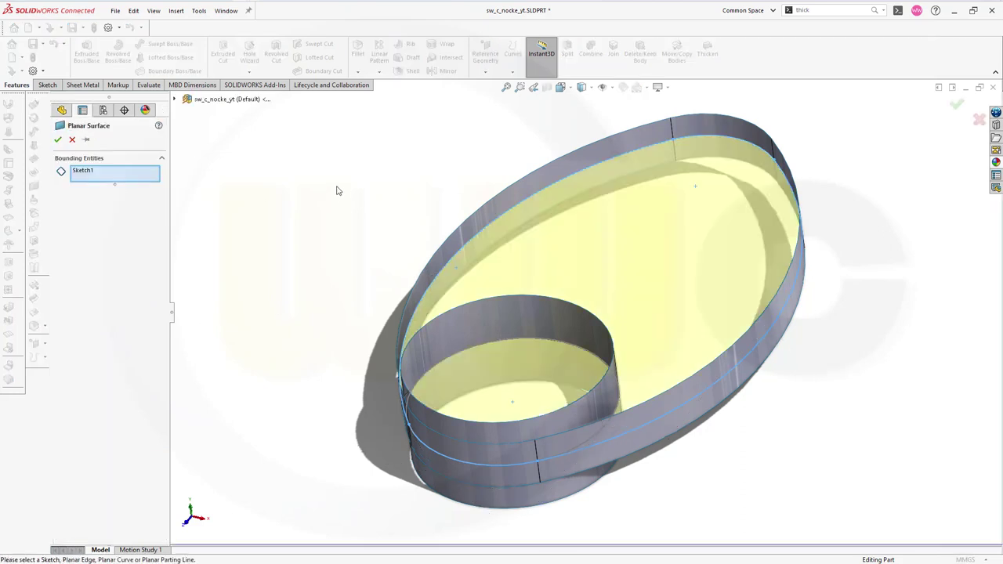
left_click(57, 141)
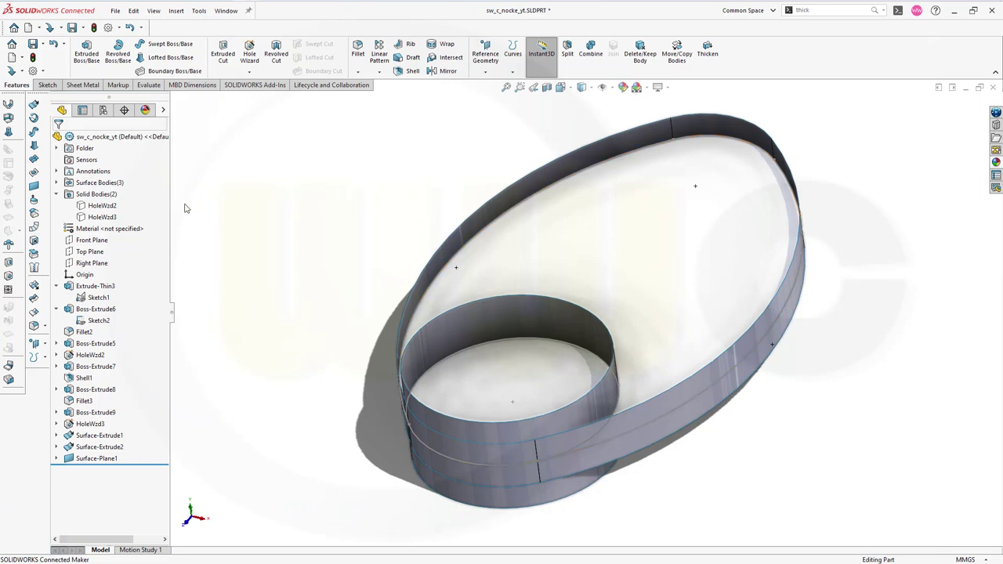
- Trim the planar surface with Surface-Extrude2, keeping the region outside the cylinder
left_click(33, 303)
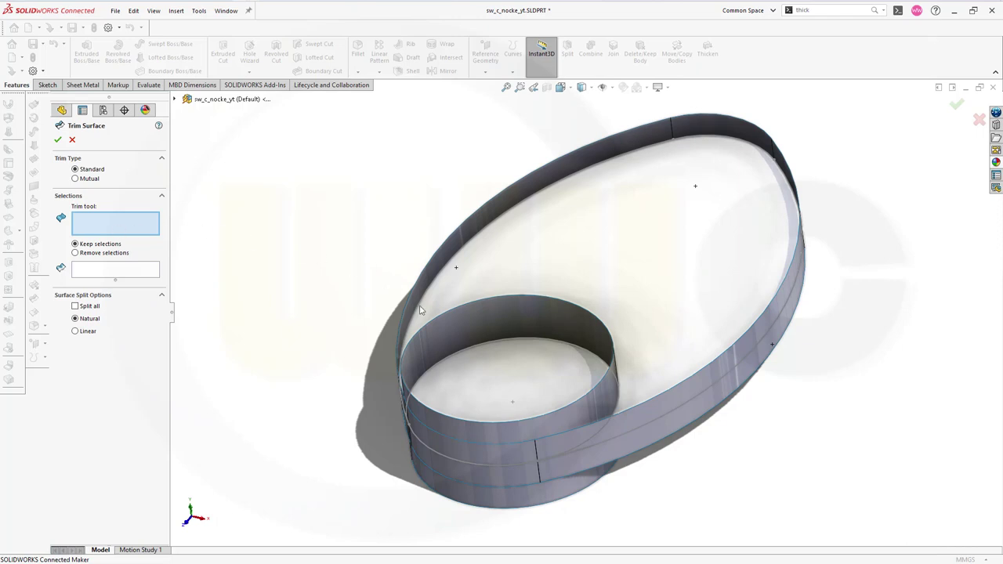
left_click(474, 326)
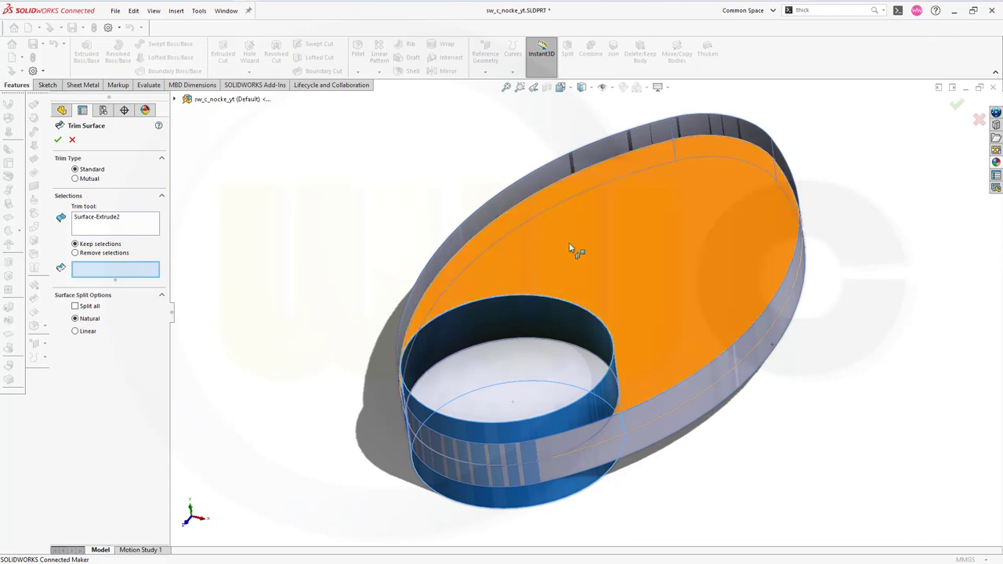
left_click(643, 270)
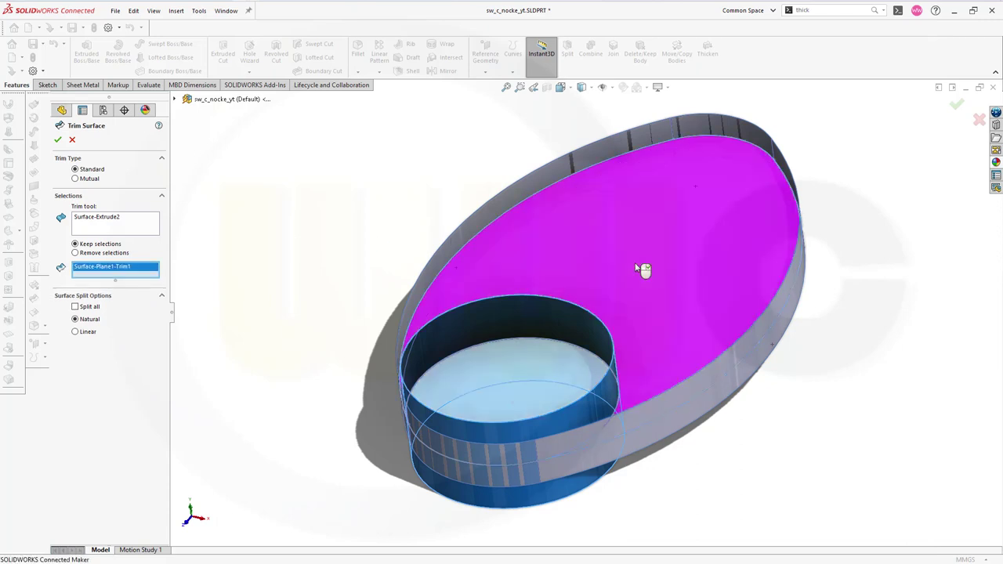
left_click(58, 140)
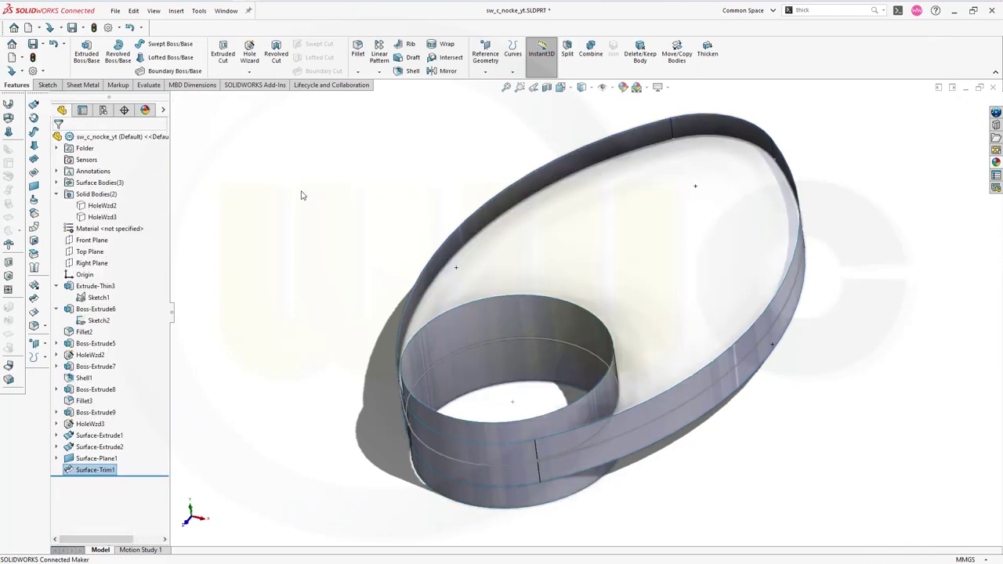
middle_click_drag(370, 239, 343, 236)
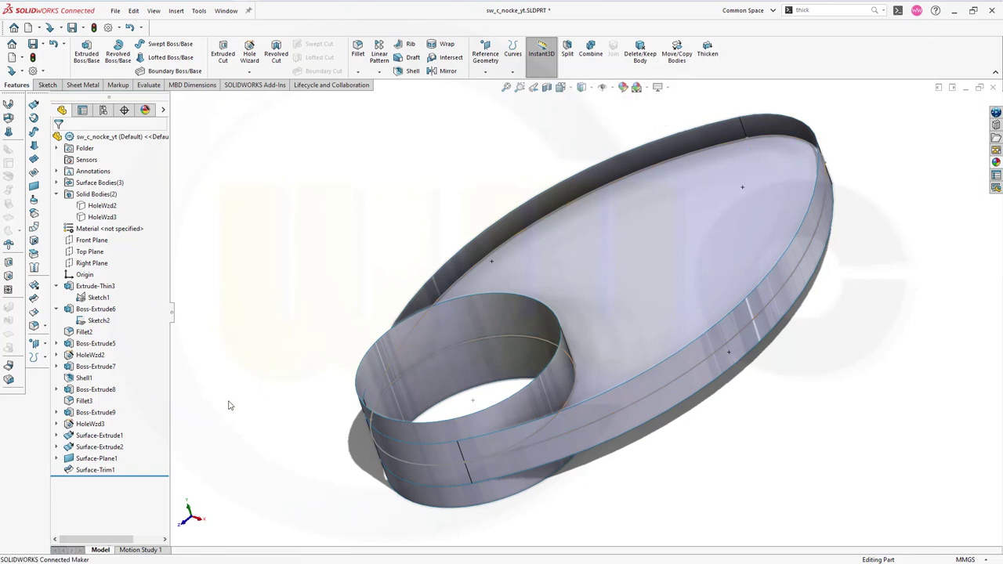
- Thicken Surface-Extrude1 10 mm toward Side 2 into a solid rim wall
left_click(56, 183)
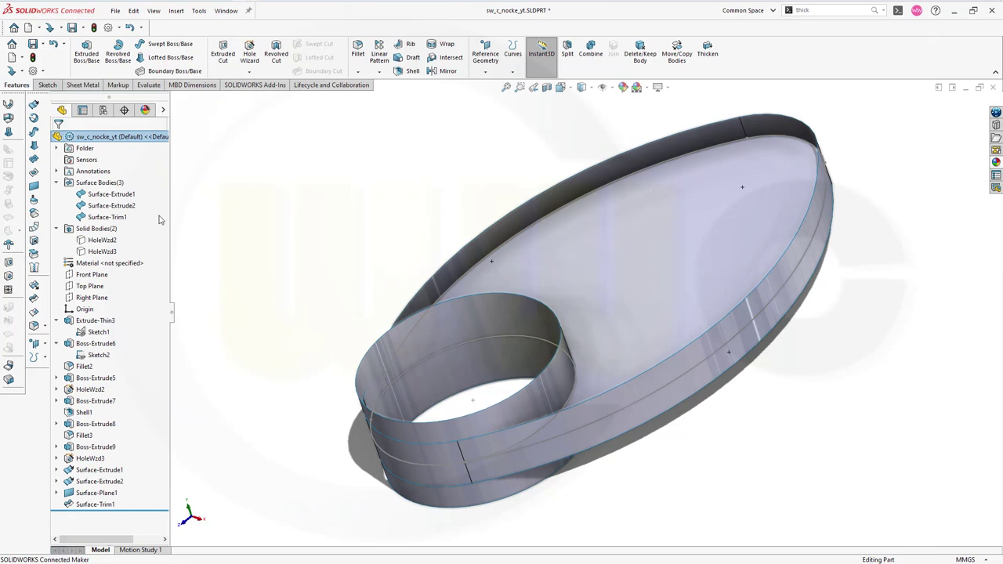
left_click(123, 195)
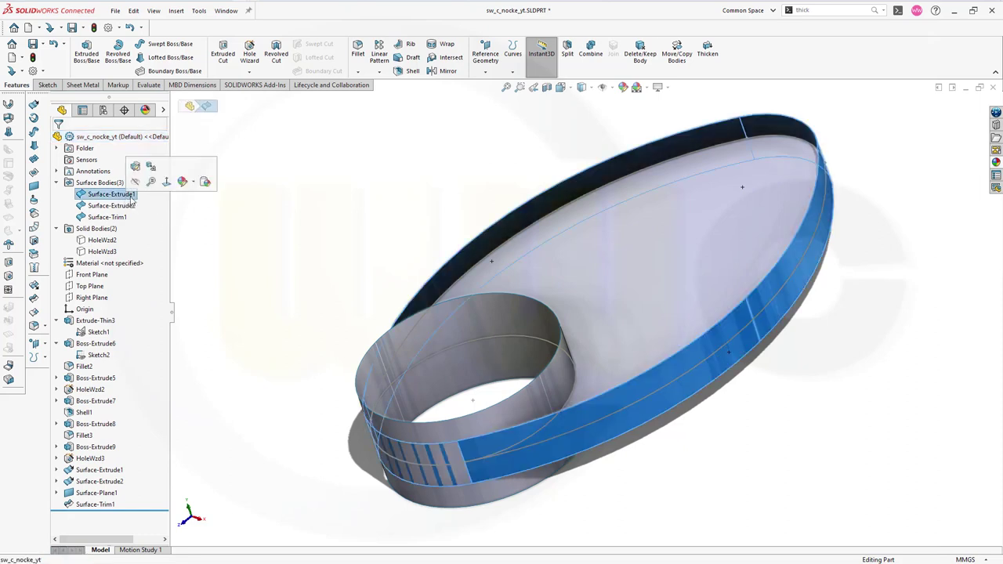
left_click(707, 50)
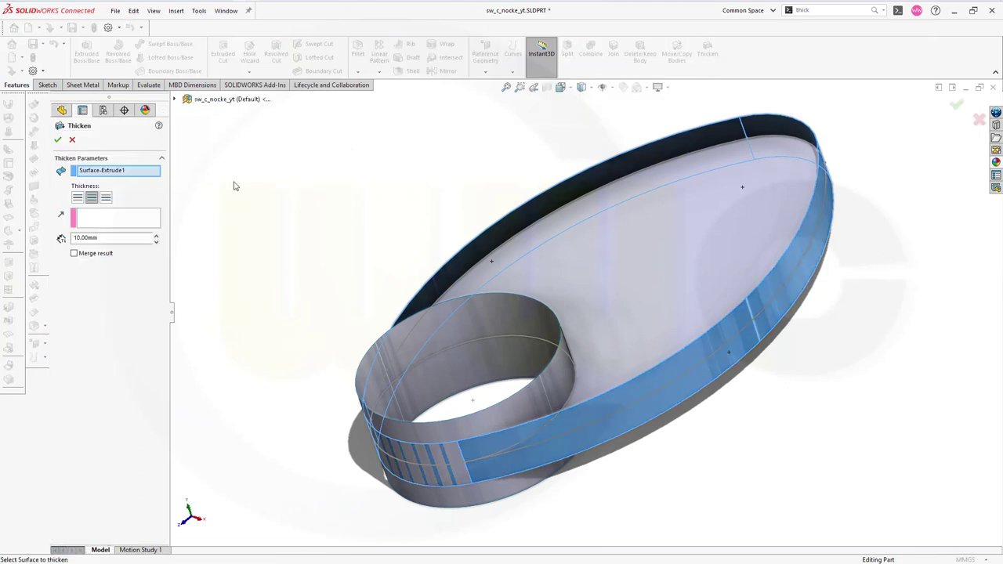
middle_click_drag(220, 193, 154, 219)
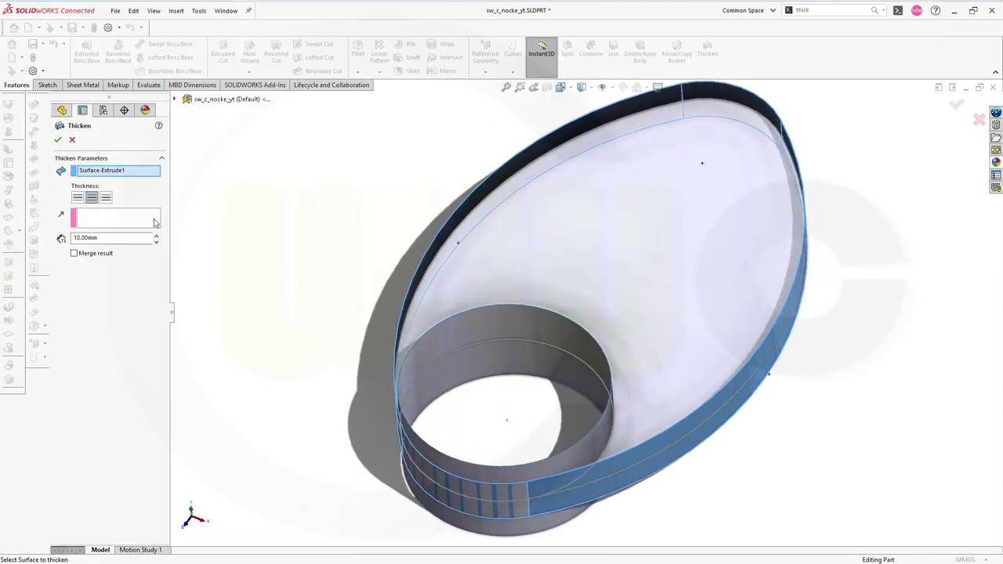
left_click(79, 201)
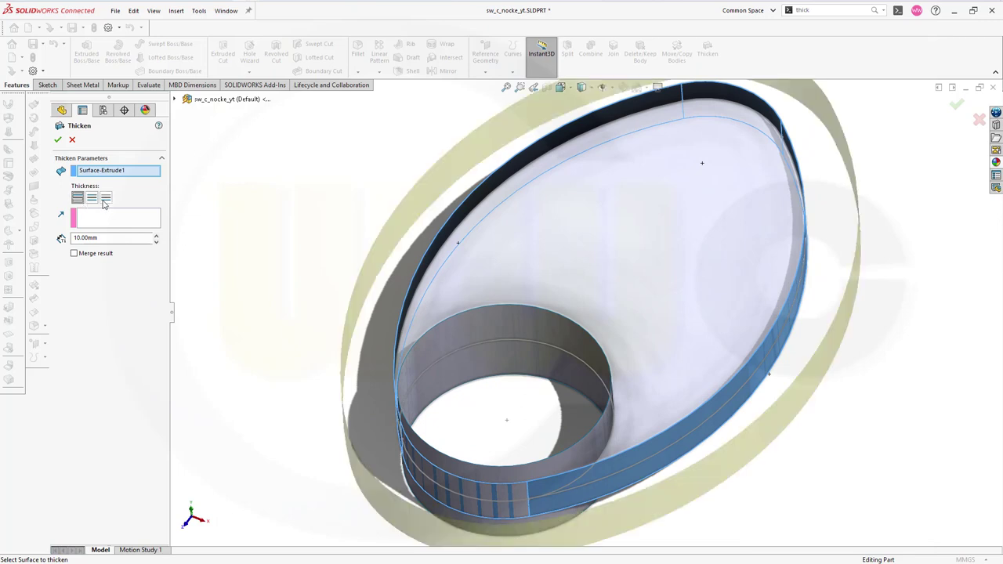
left_click(107, 199)
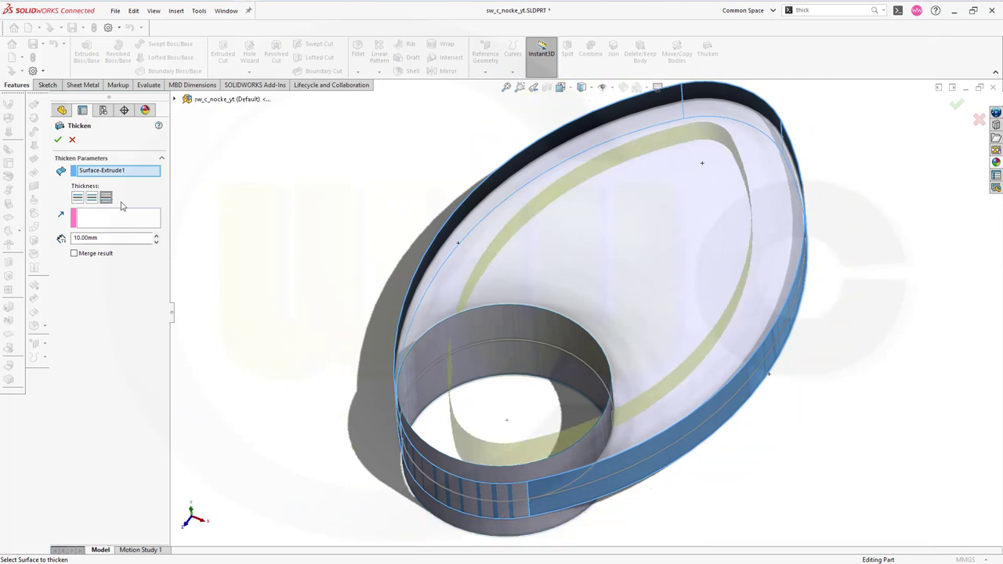
left_click(57, 140)
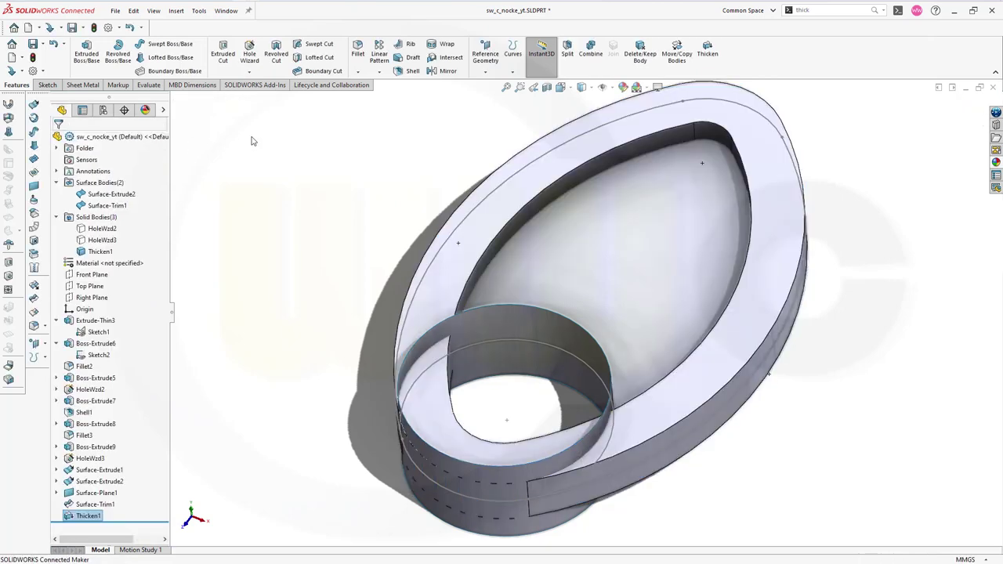
left_click(128, 198)
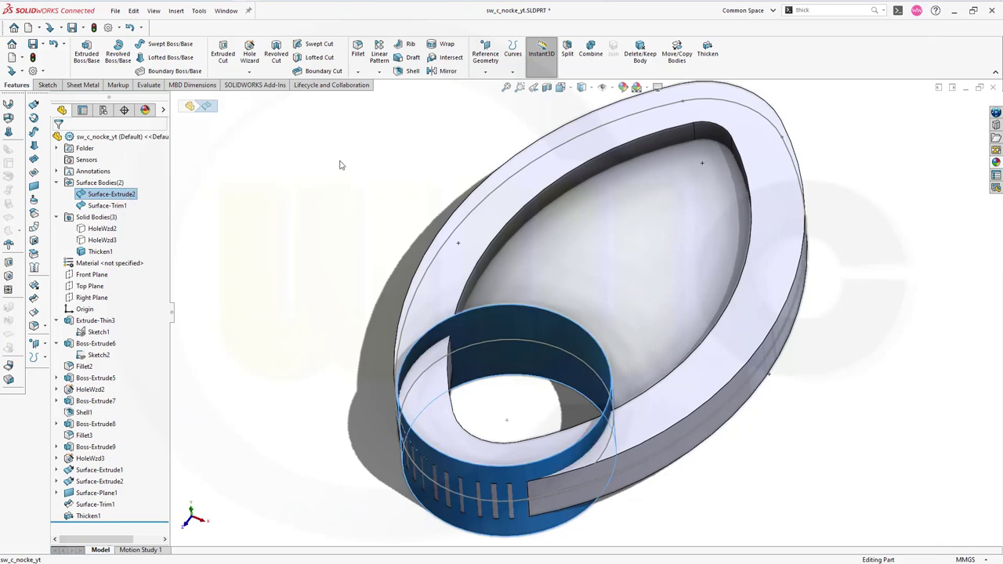
- Thicken the Surface-Extrude2 cylinder 10 mm toward Side 2 into a solid boss
left_click(708, 52)
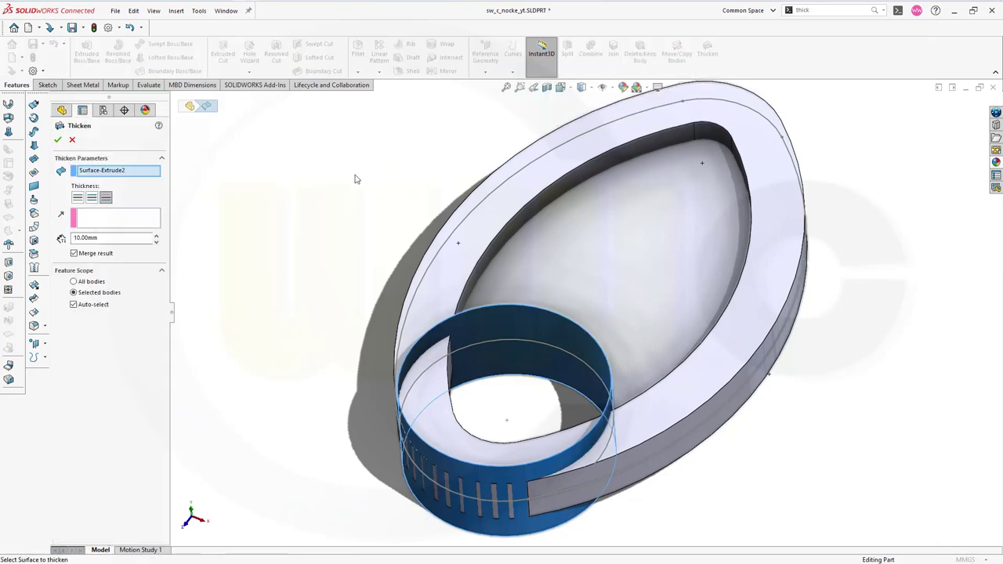
left_click(107, 199)
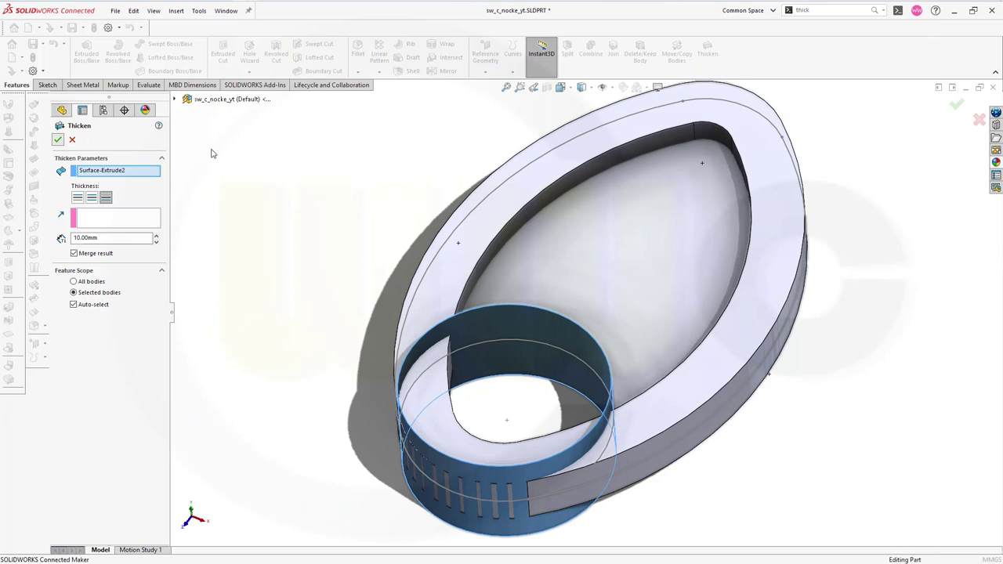
key("Return")
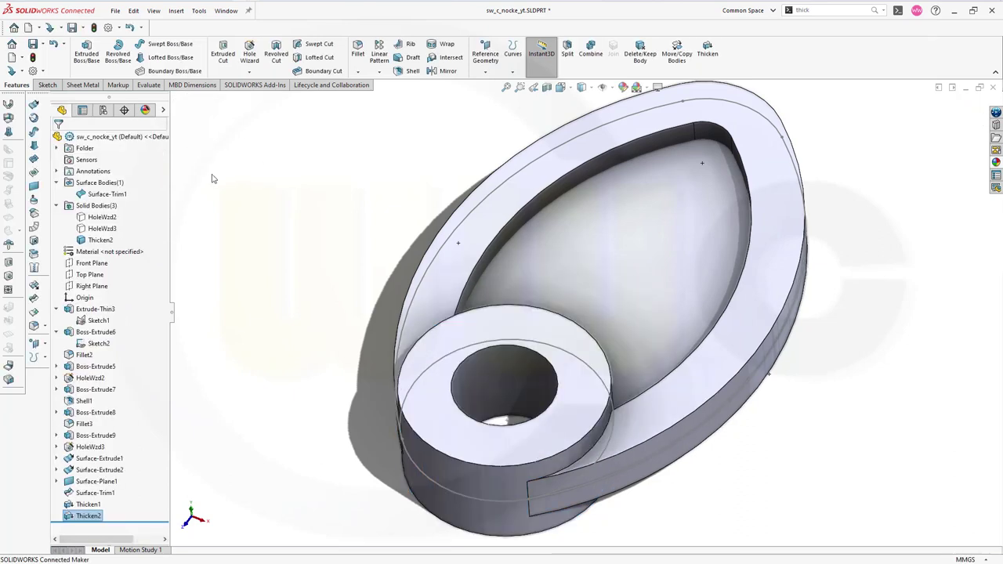
- Thicken Surface-Trim1 2.5 mm on both sides into the web plate
left_click(108, 194)
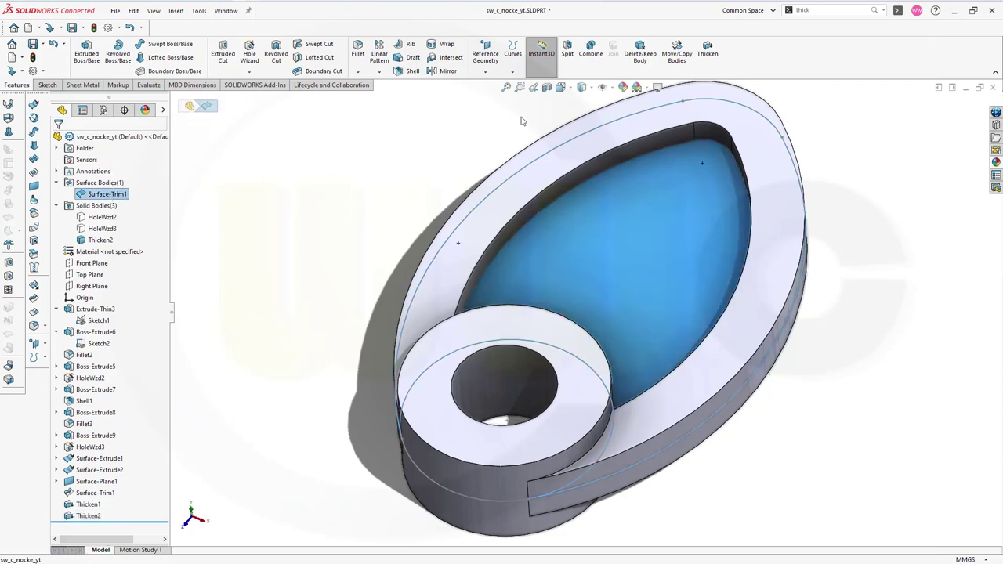
left_click(707, 52)
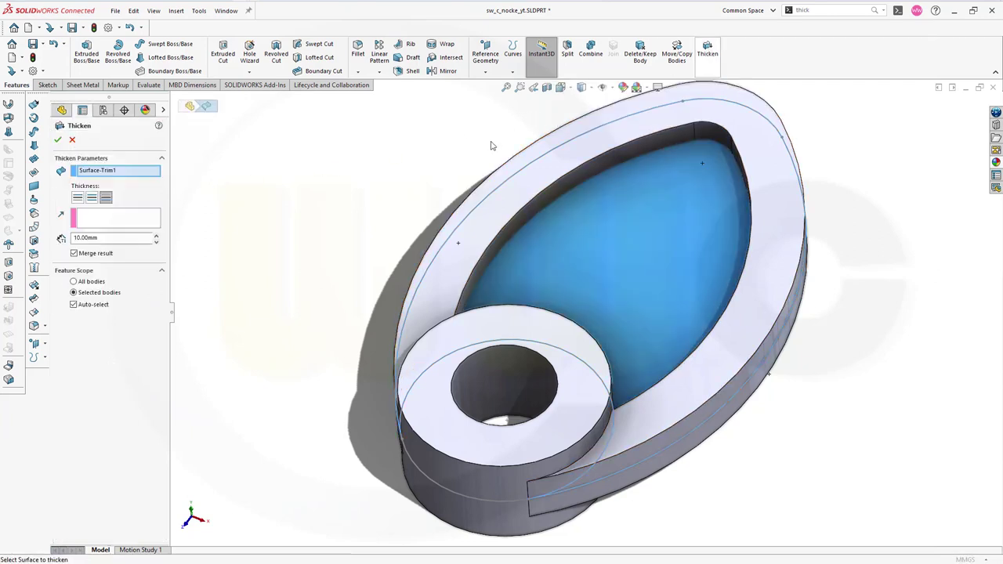
left_click(92, 196)
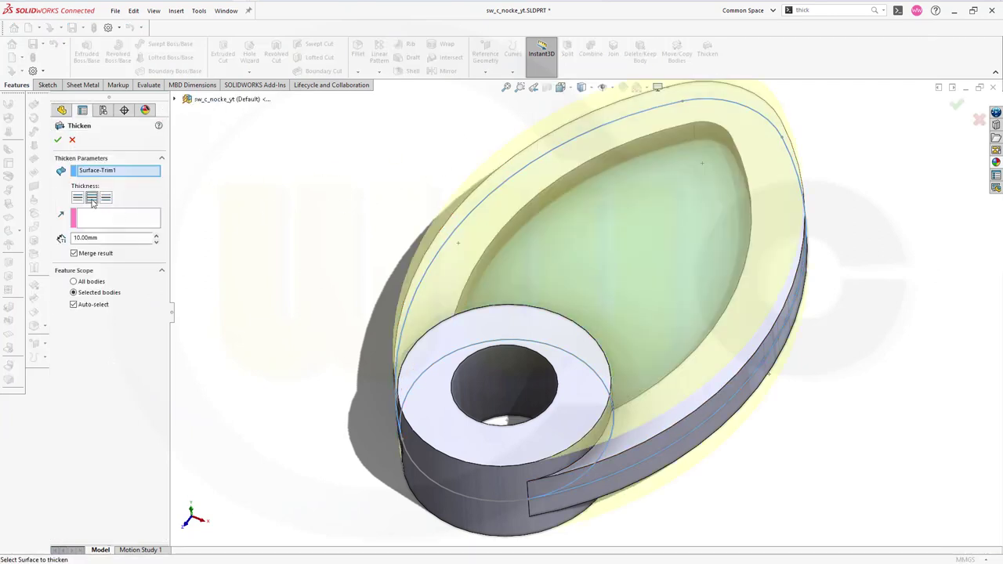
double_click(106, 237)
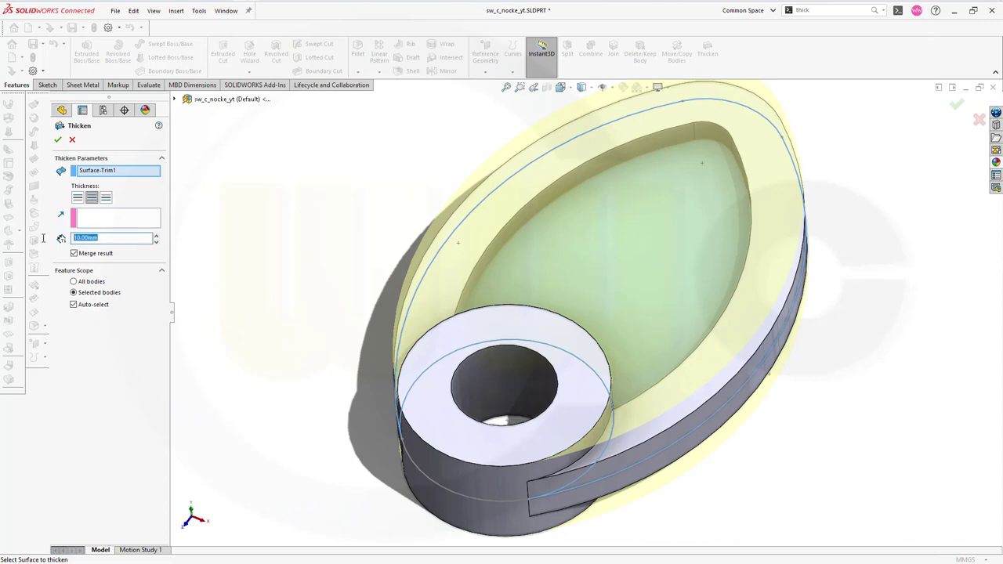
type("2.5")
key("Return")
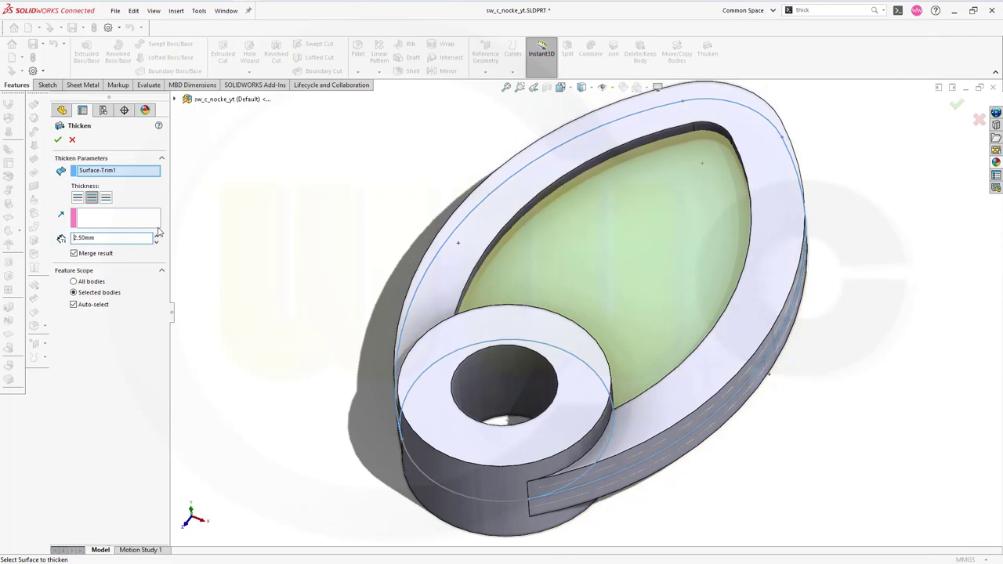
left_click(58, 142)
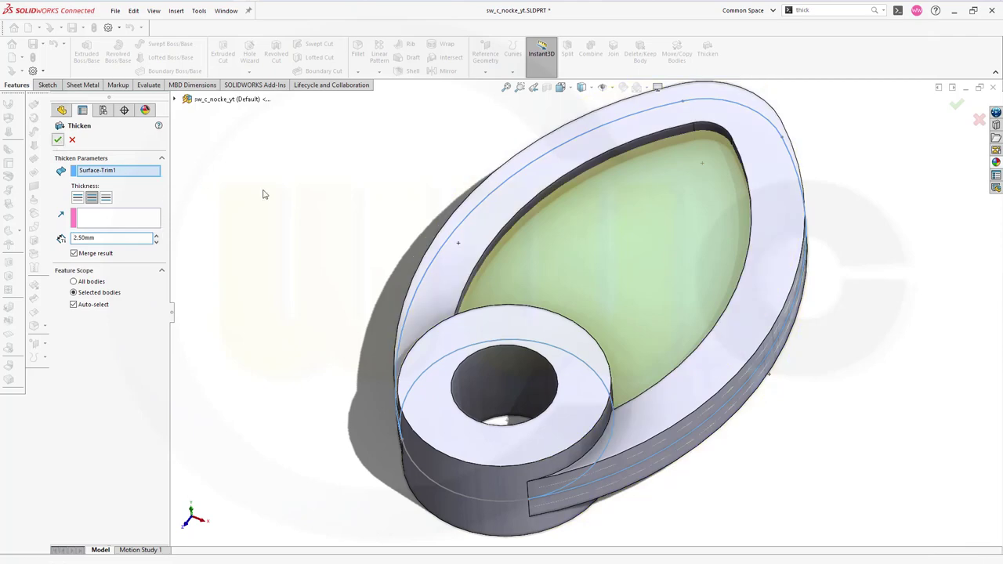
middle_click_drag(804, 326, 705, 294)
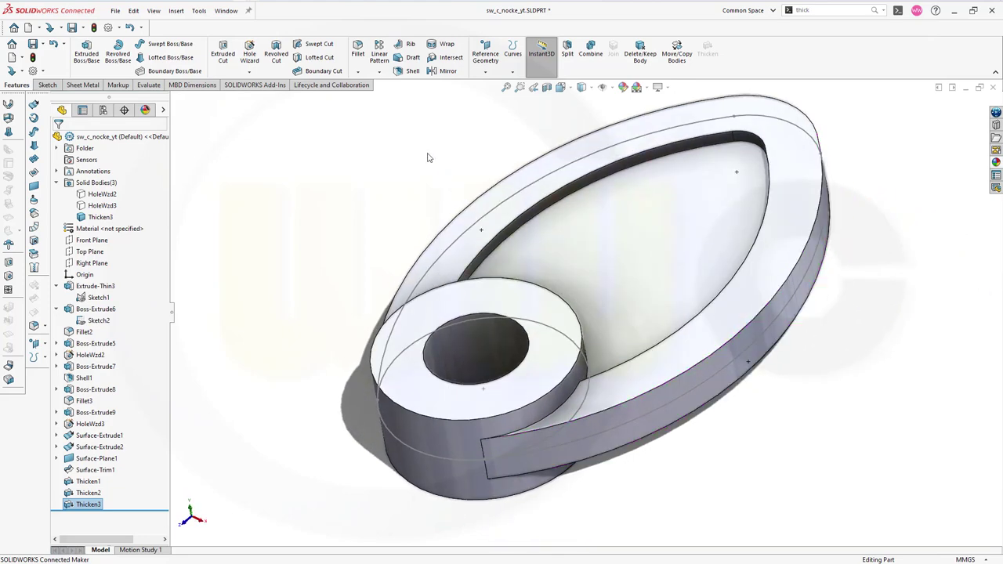
key("ctrl+7")
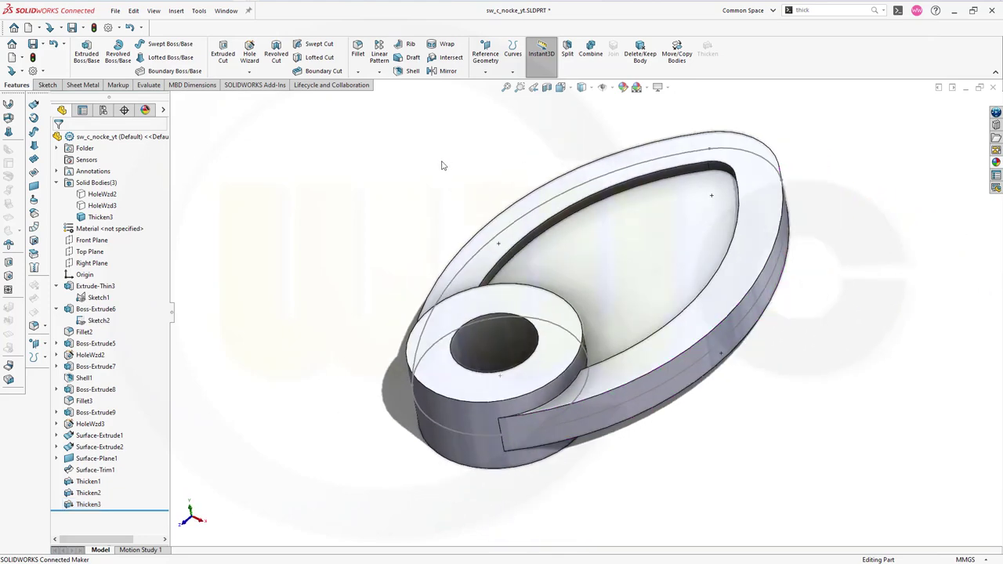